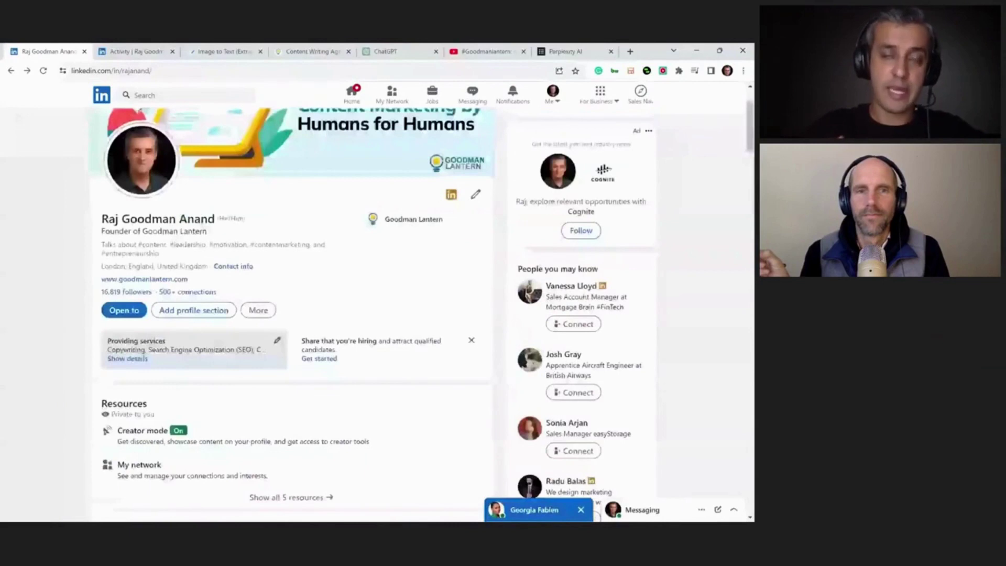
# Open the bookmarked ChatGPT Splitter site in a new browser tab and place it right after the LinkedIn activity tab
pyautogui.scroll(2, 378, 293)
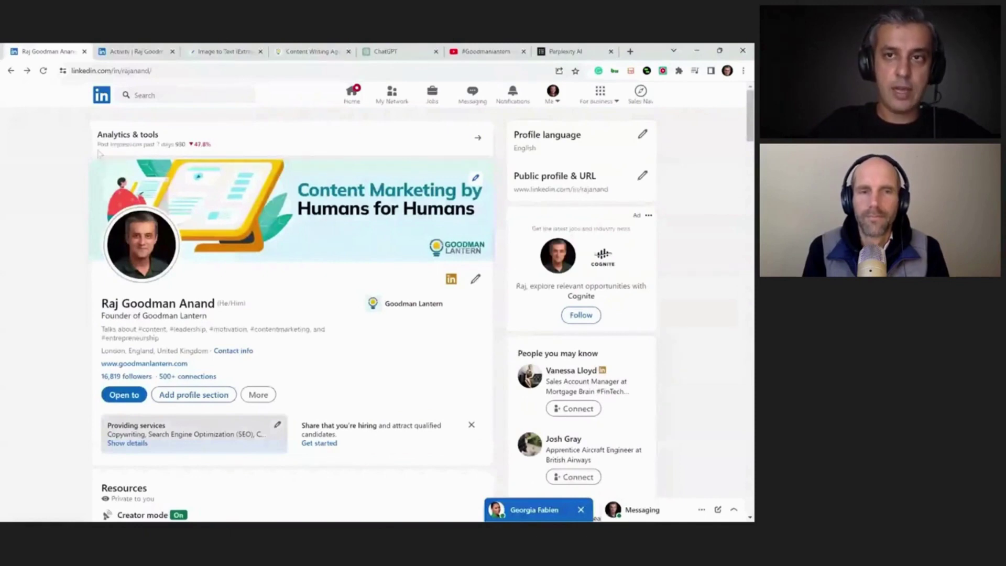
pyautogui.click(630, 51)
pyautogui.click(476, 88)
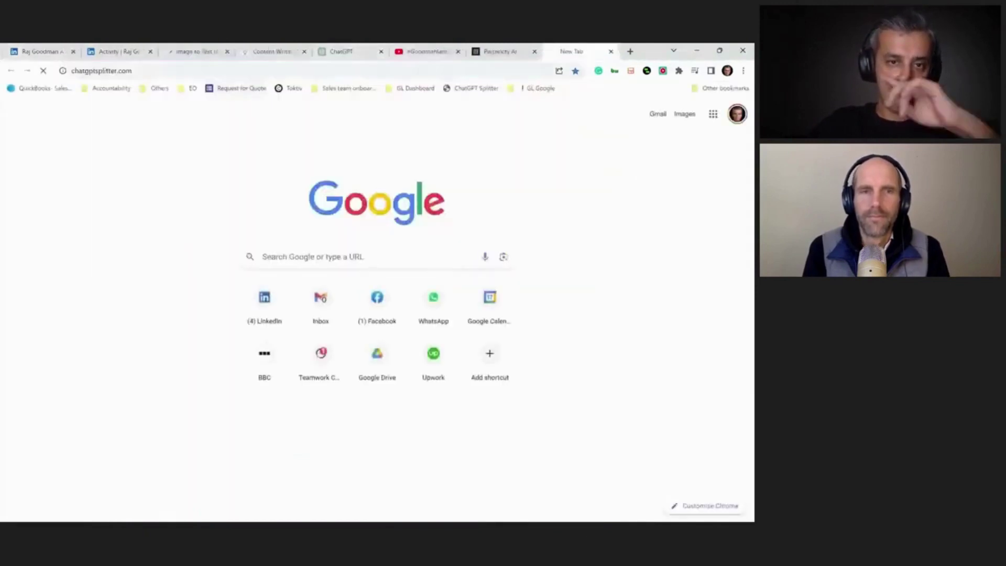
pyautogui.moveTo(578, 57); pyautogui.dragTo(167, 54)
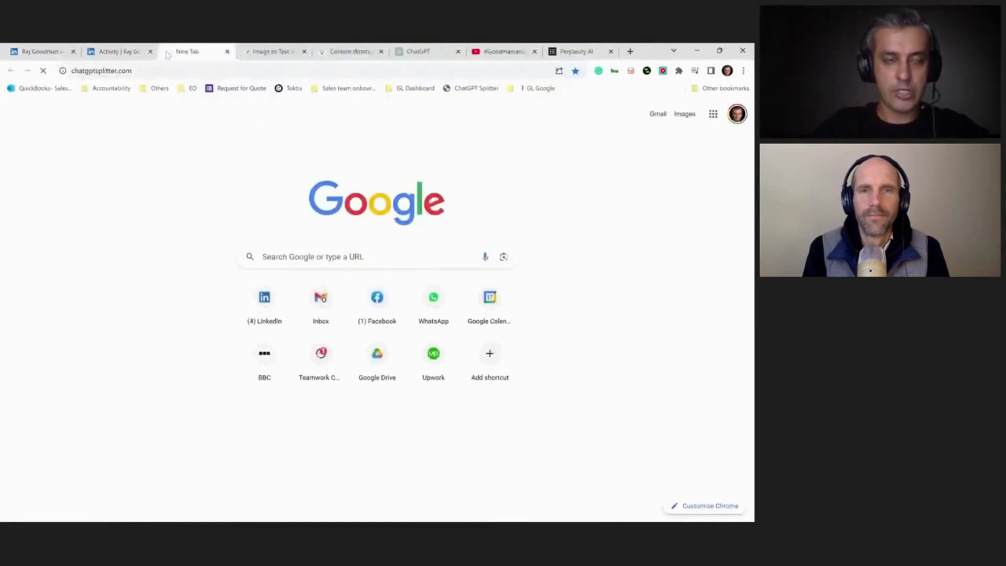
# Select and copy the entire contents of the LinkedIn profile page
pyautogui.click(42, 52)
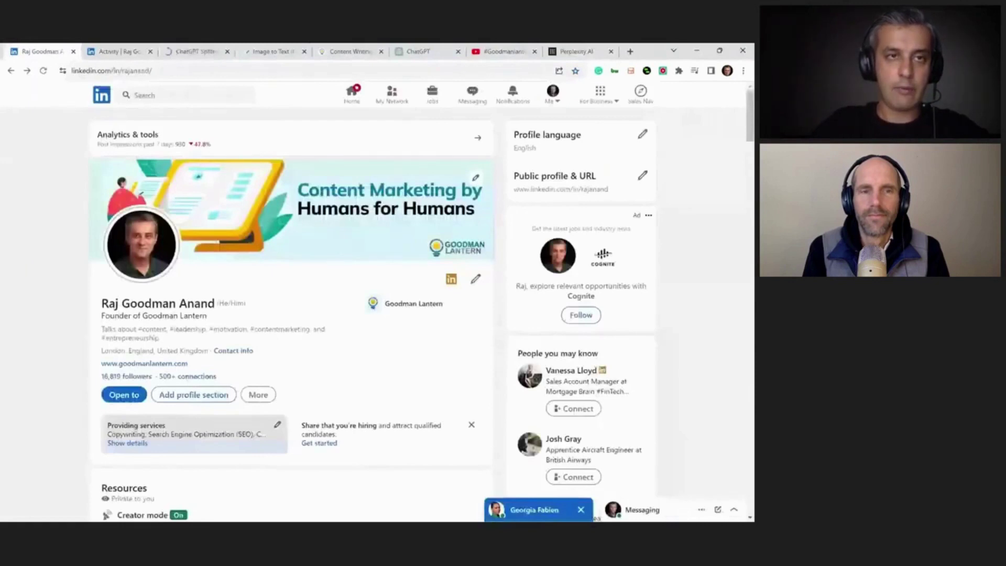
pyautogui.hotkey('ctrl', 'a')
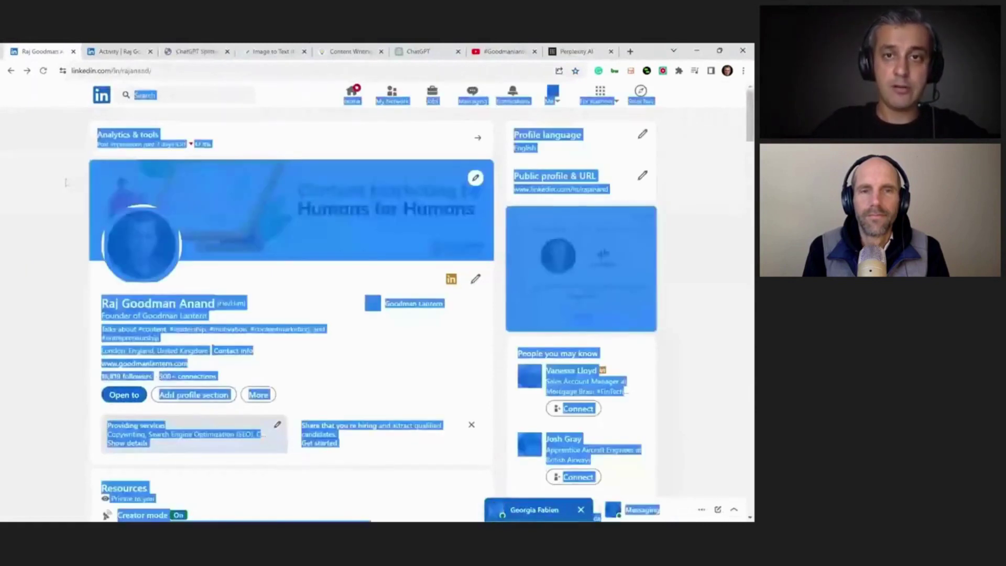
# Switch to ChatGPT, place its tab directly after the LinkedIn profile, and choose the GPT-4 model
pyautogui.hotkey('ctrl', '6')
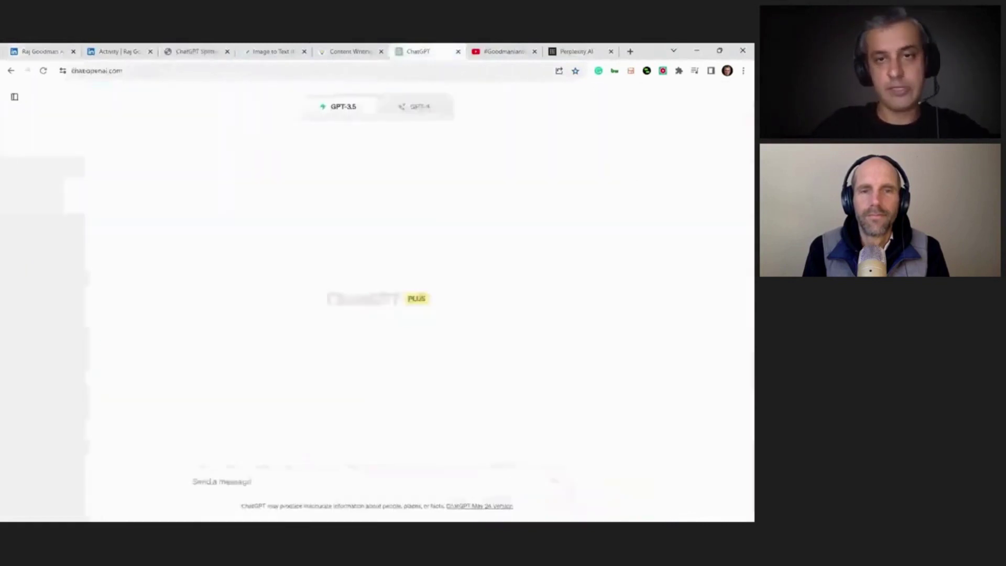
pyautogui.moveTo(420, 51); pyautogui.dragTo(112, 52)
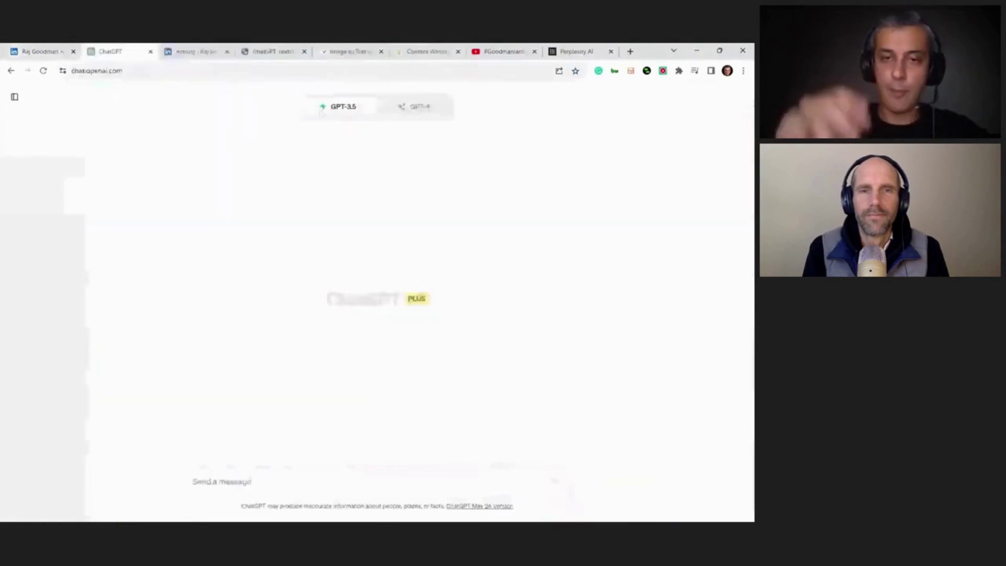
pyautogui.moveTo(408, 110)
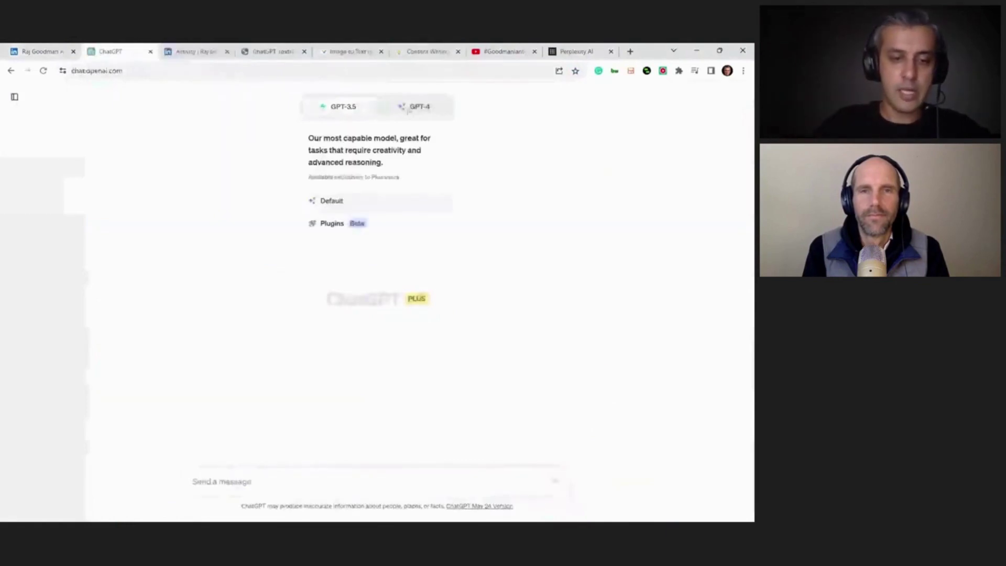
pyautogui.click(410, 108)
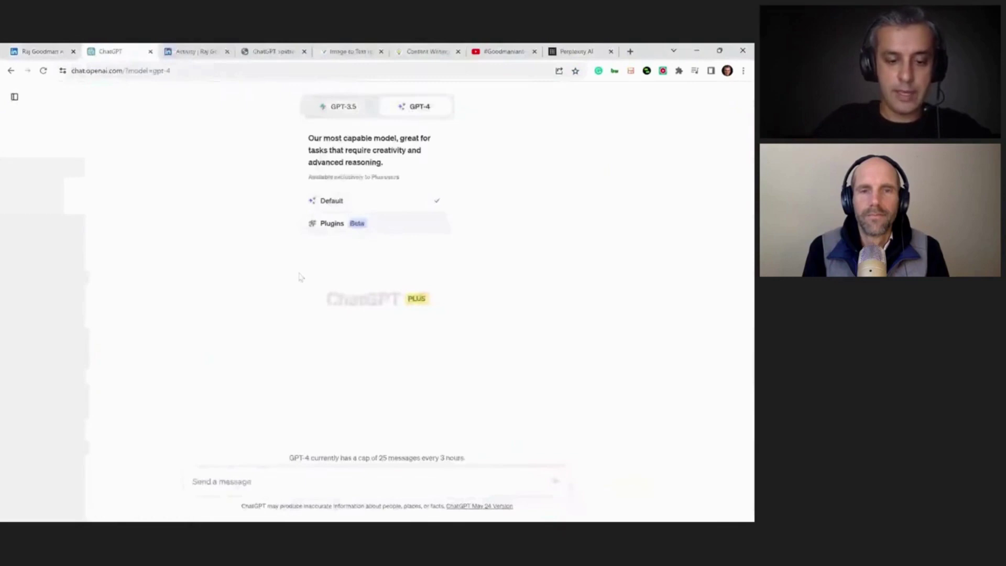
# Try asking for a tabular summary of the experience and interesting facts of the person to speak to in the next 30mins, including the copied profile text
pyautogui.write('Summarise the experience of')
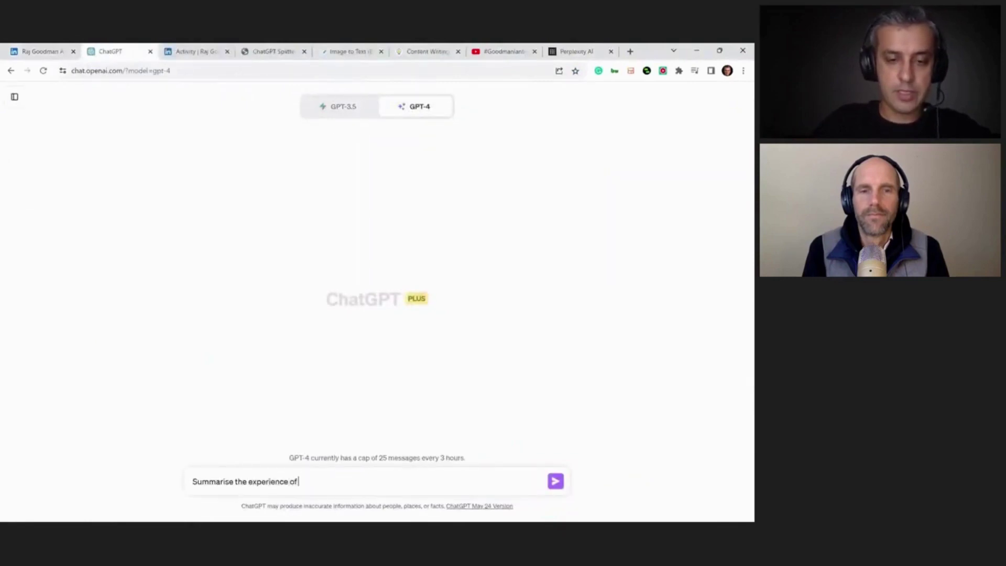
pyautogui.write(' this person')
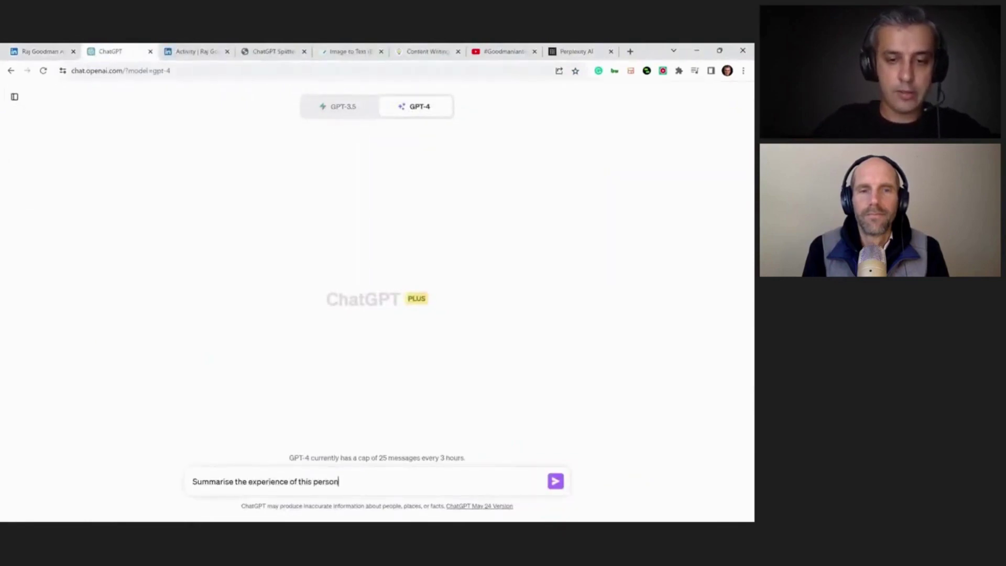
pyautogui.write(" I'm going to s")
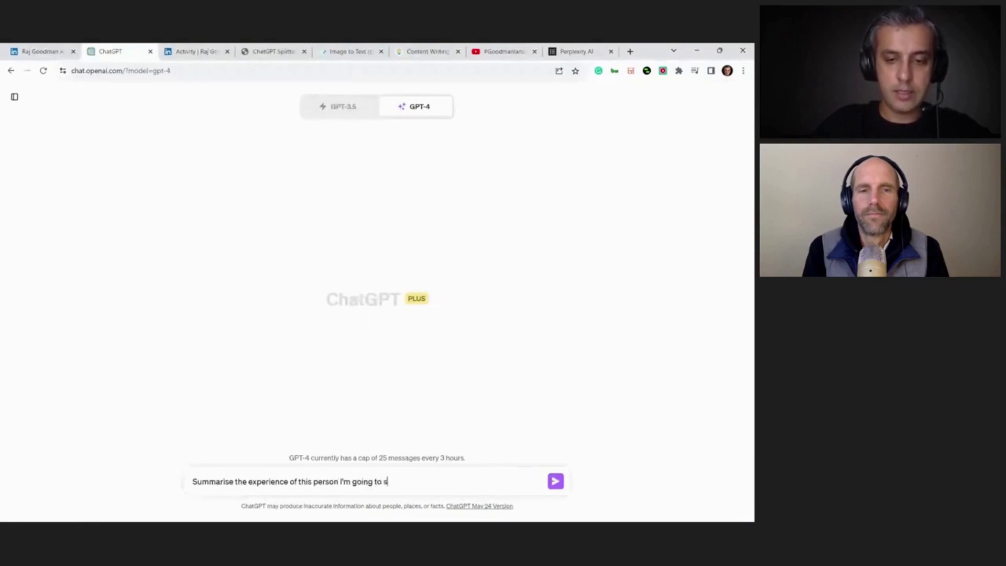
pyautogui.write('peak to in the next 30m')
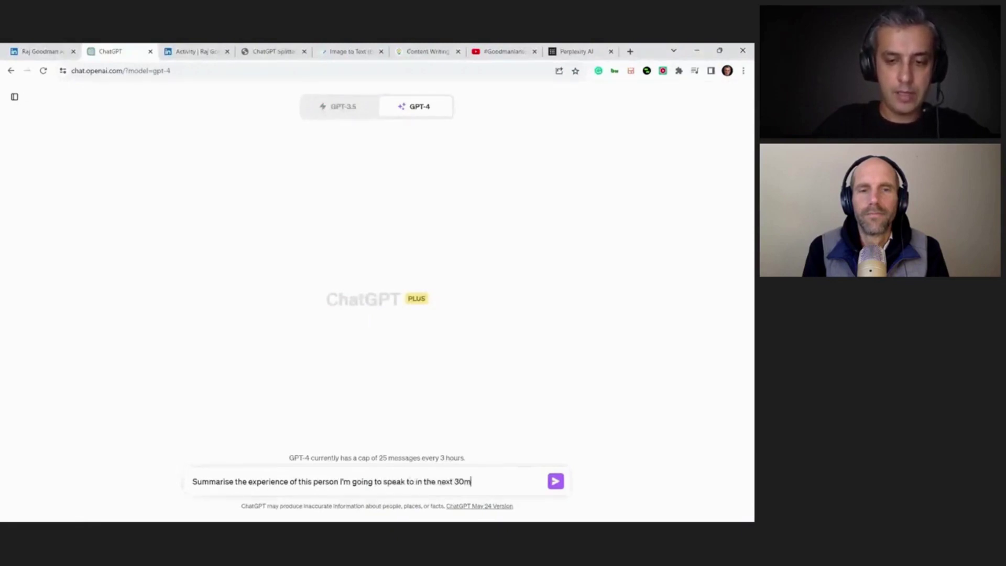
pyautogui.write('ins. Tell me e')
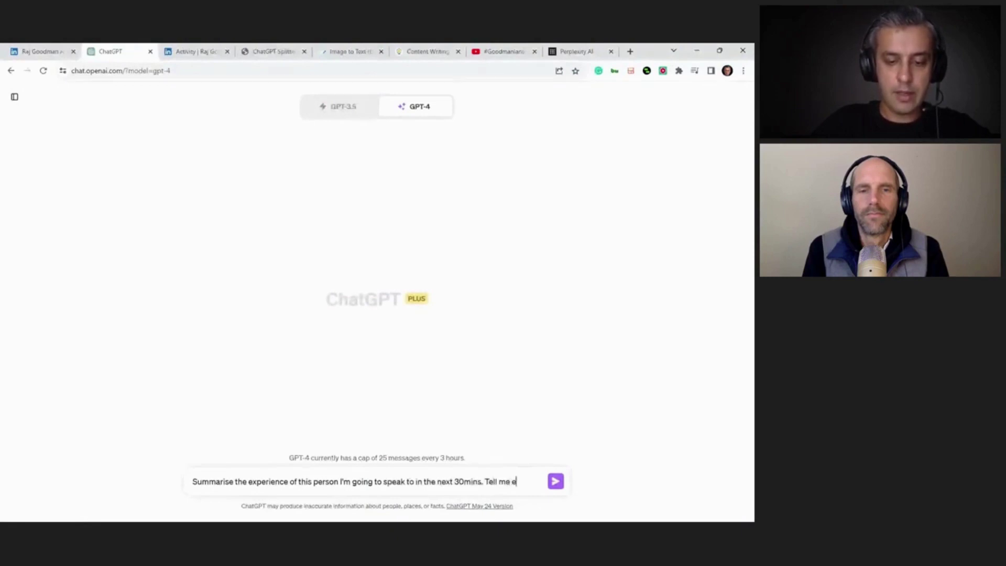
pyautogui.write('verything about the ')
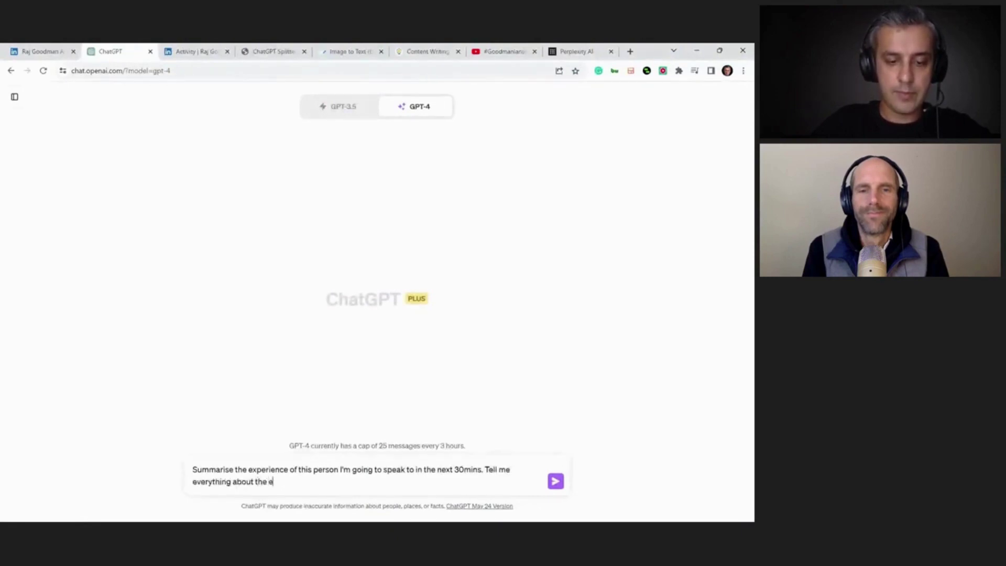
pyautogui.write('ir experience and ')
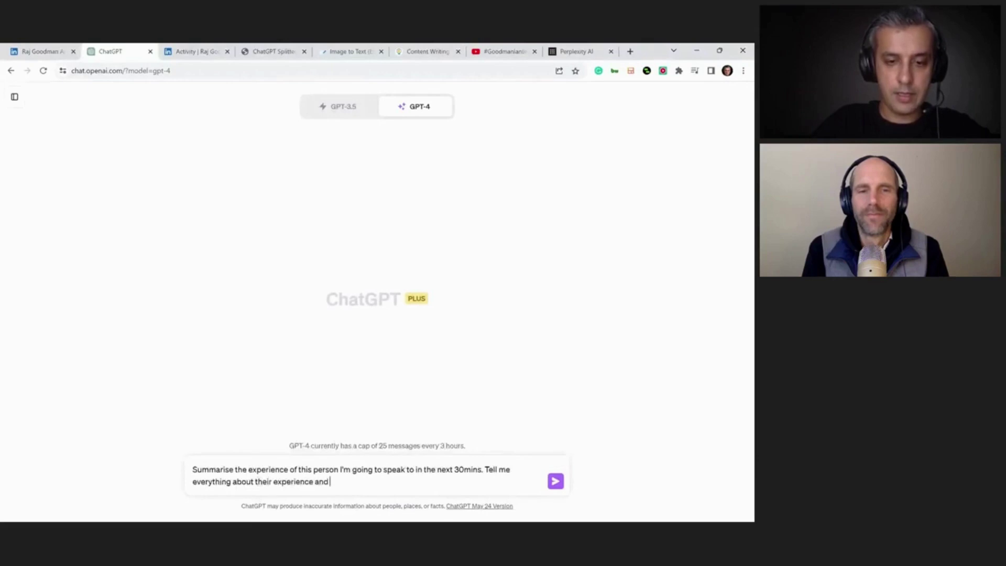
pyautogui.write('anything internest')
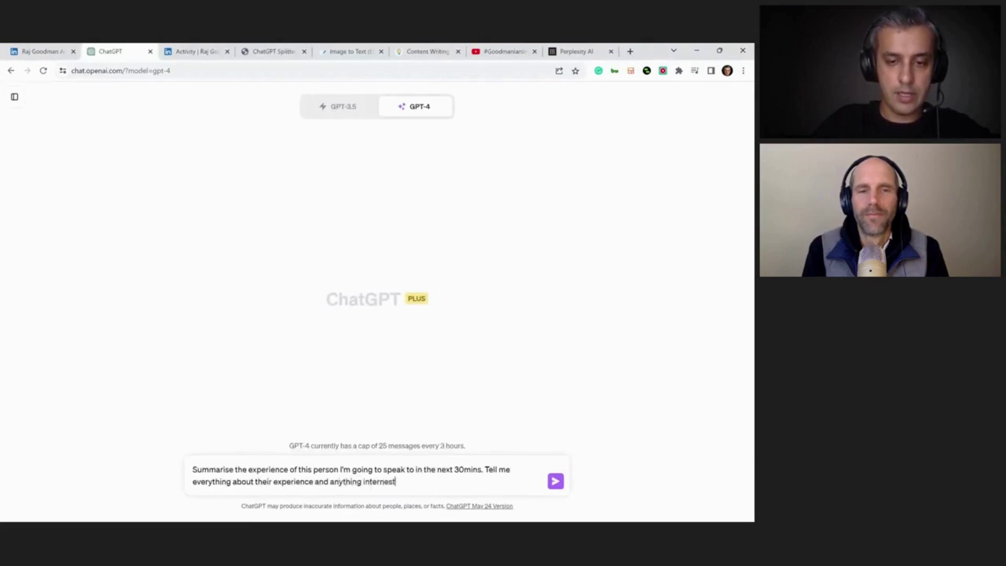
pyautogui.write('ing t should k')
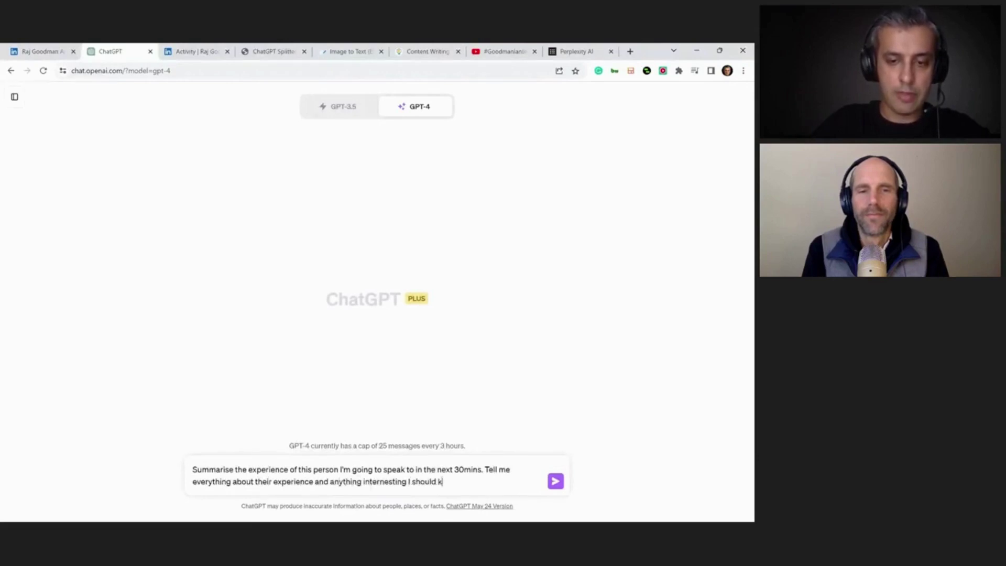
pyautogui.write('now about them in a')
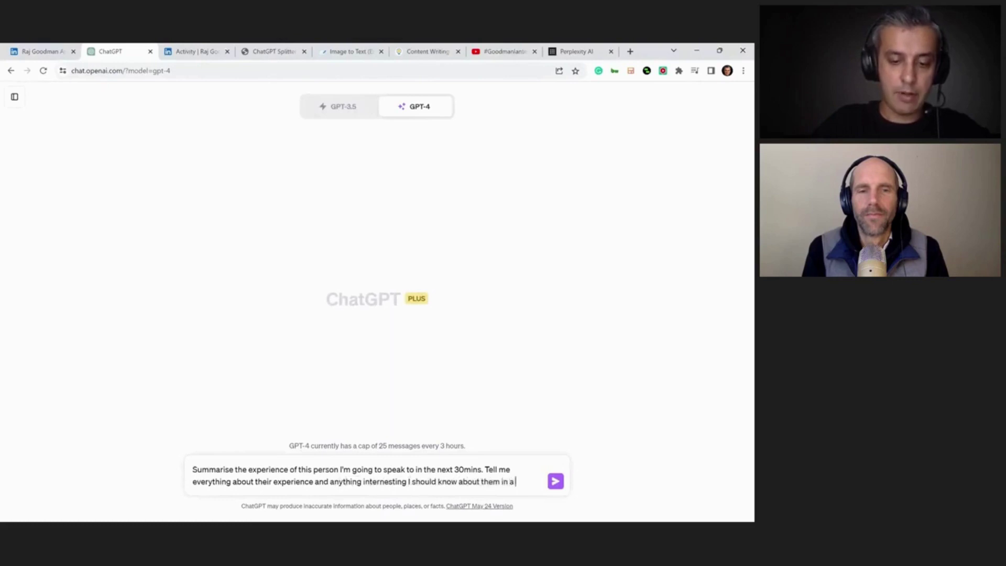
pyautogui.write(' tabu')
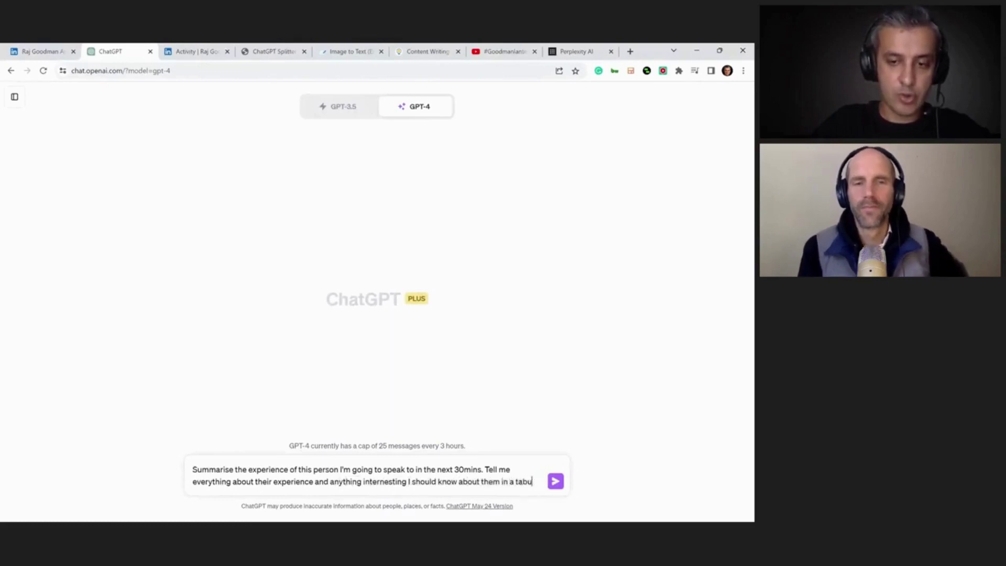
pyautogui.write('lar for')
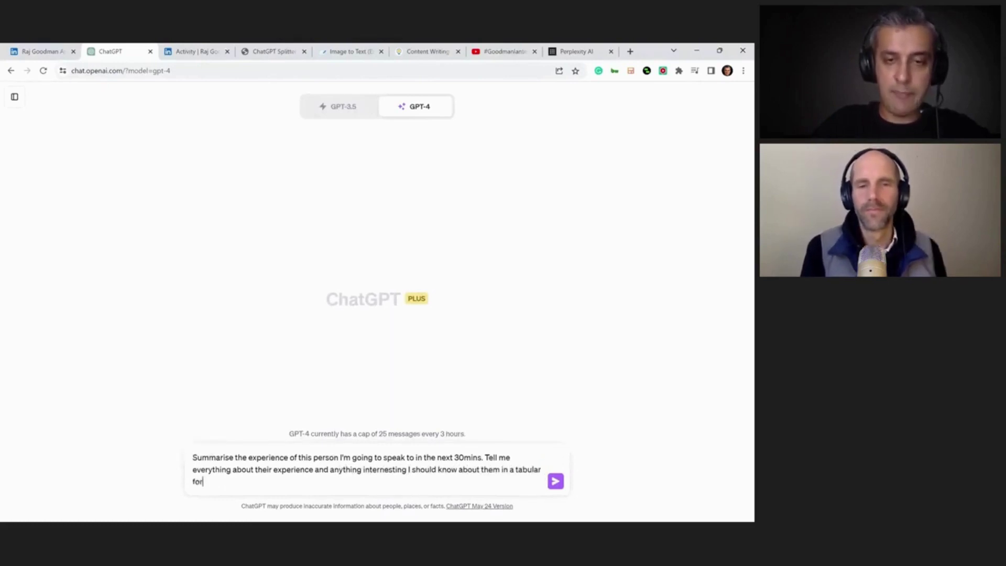
pyautogui.write('mat:')
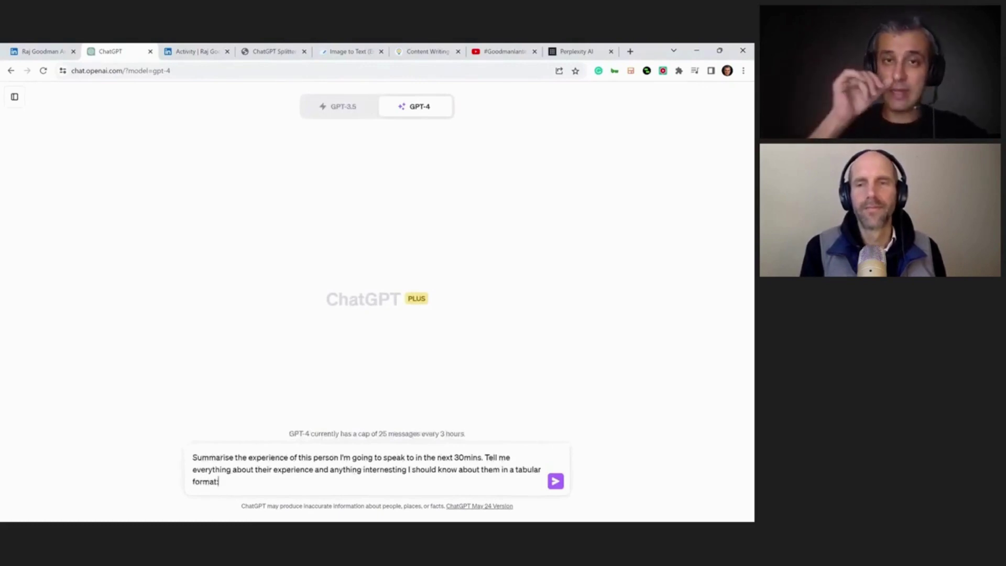
pyautogui.hotkey('shift', 'Return')
pyautogui.hotkey('shift', 'Return')
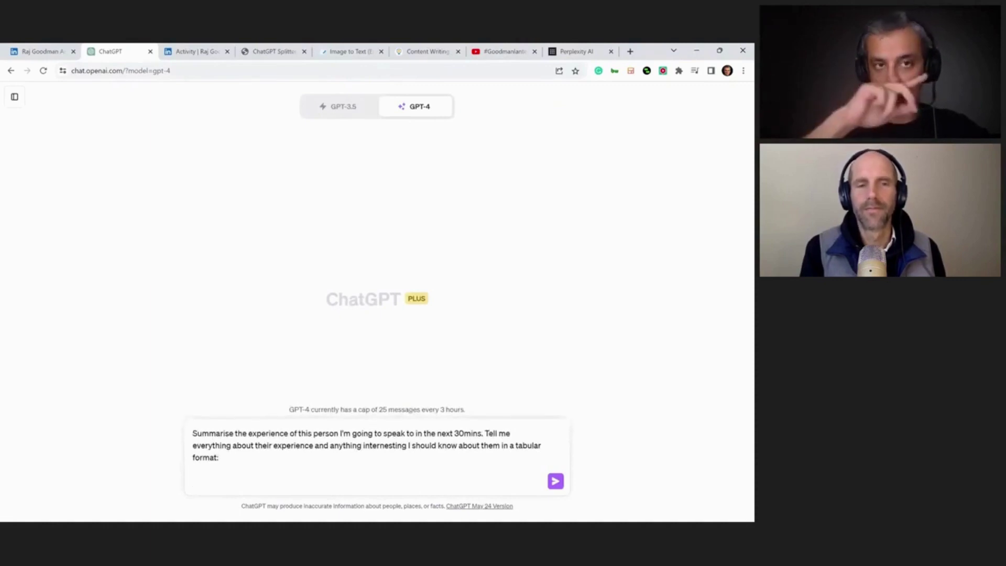
pyautogui.hotkey('ctrl', 'v')
pyautogui.press('Return')
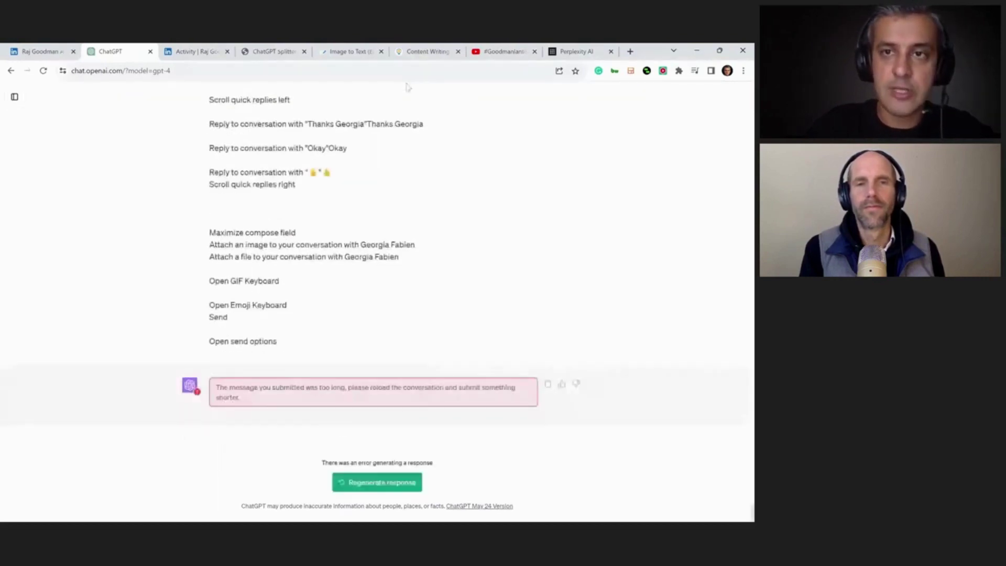
# Open ChatGPT Splitter in another new tab, paste the copied profile text, and process it into chunks
pyautogui.hotkey('ctrl', 't')
pyautogui.click(475, 88)
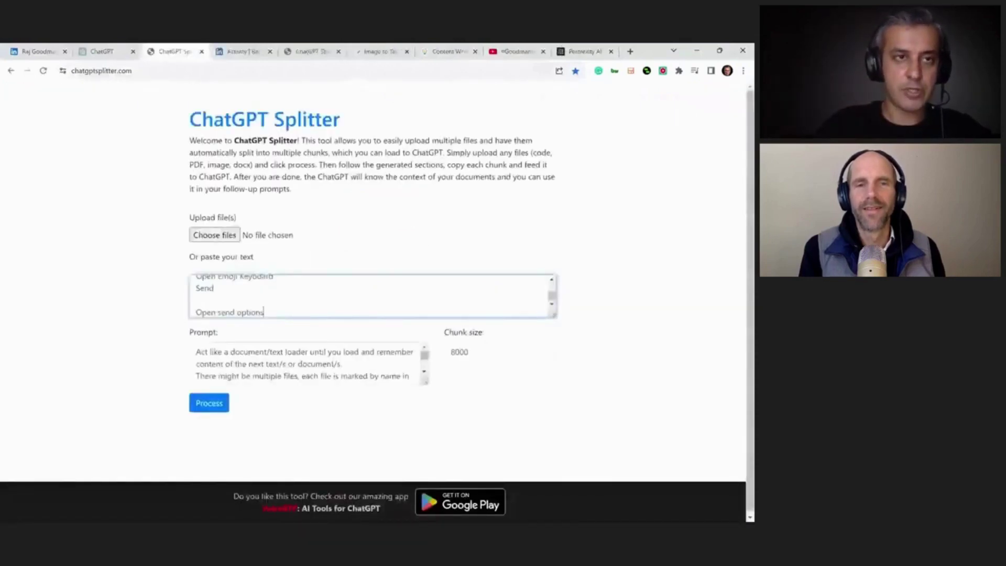
pyautogui.click(209, 403)
# Copy chunk 1/5 and replace the full text of the submitted ChatGPT message with it
pyautogui.scroll(-4, 209, 401)
pyautogui.click(205, 391)
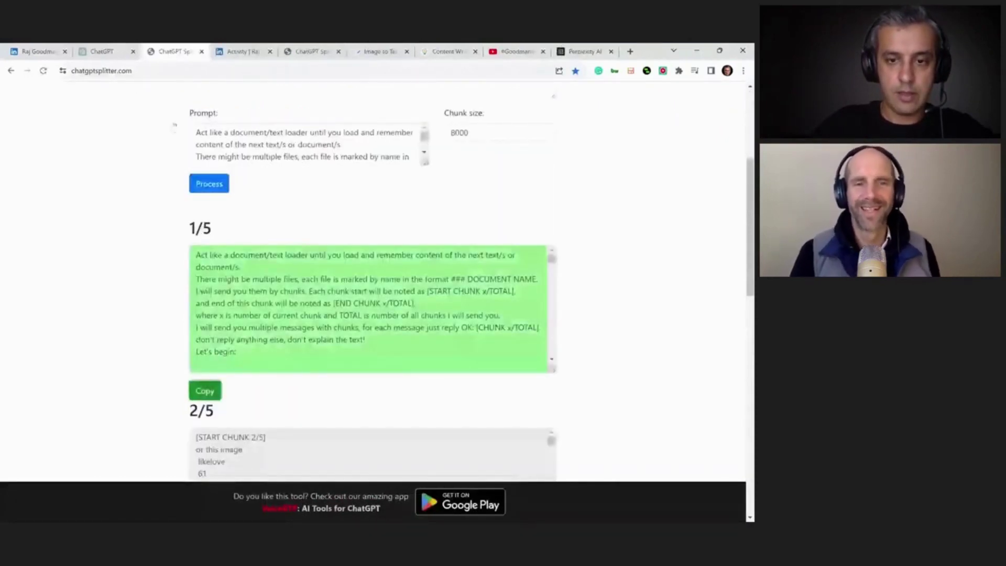
pyautogui.hotkey('ctrl', 'shift', 'Tab')
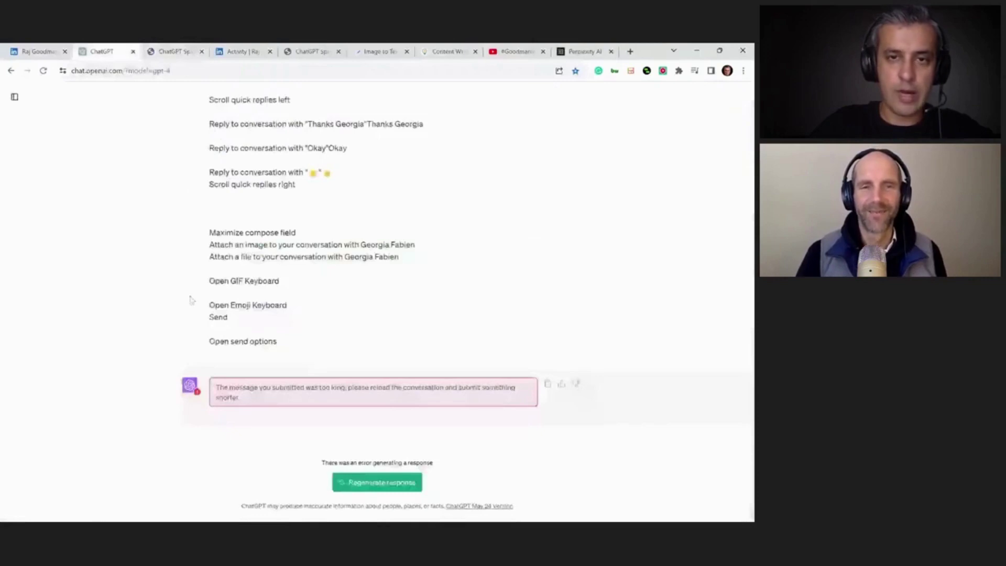
pyautogui.scroll(10, 325, 321)
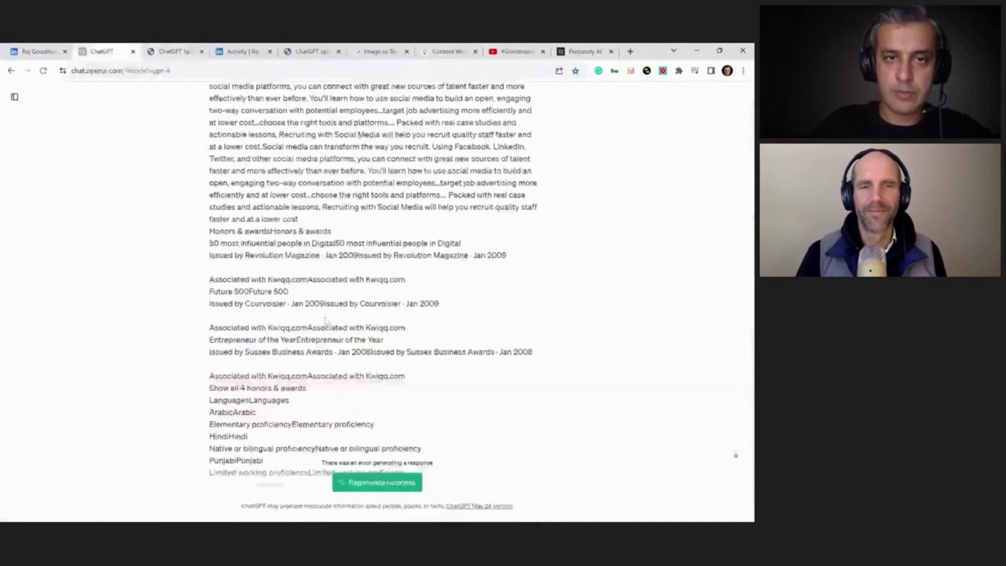
pyautogui.scroll(10, 324, 321)
pyautogui.scroll(10, 325, 321)
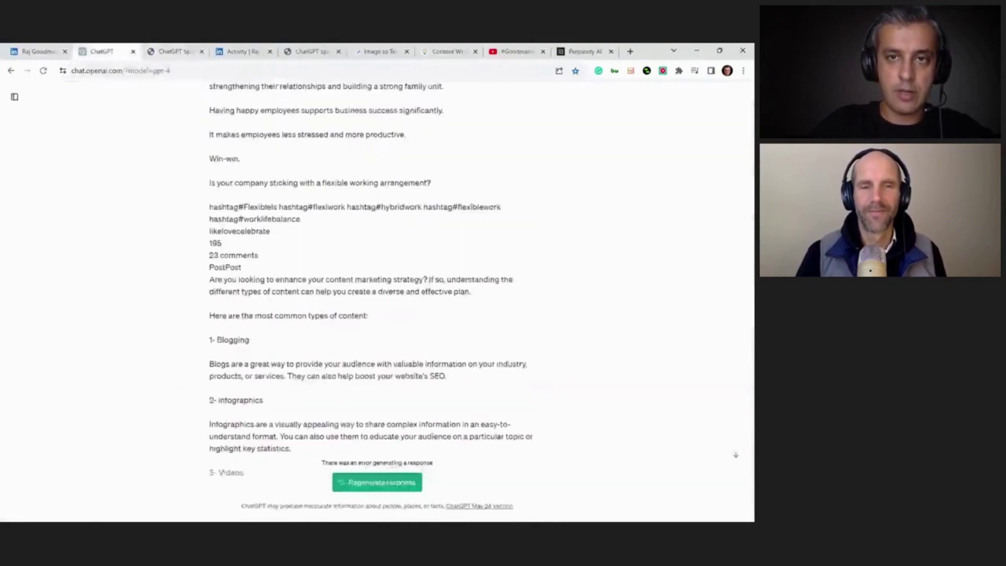
pyautogui.scroll(10, 324, 321)
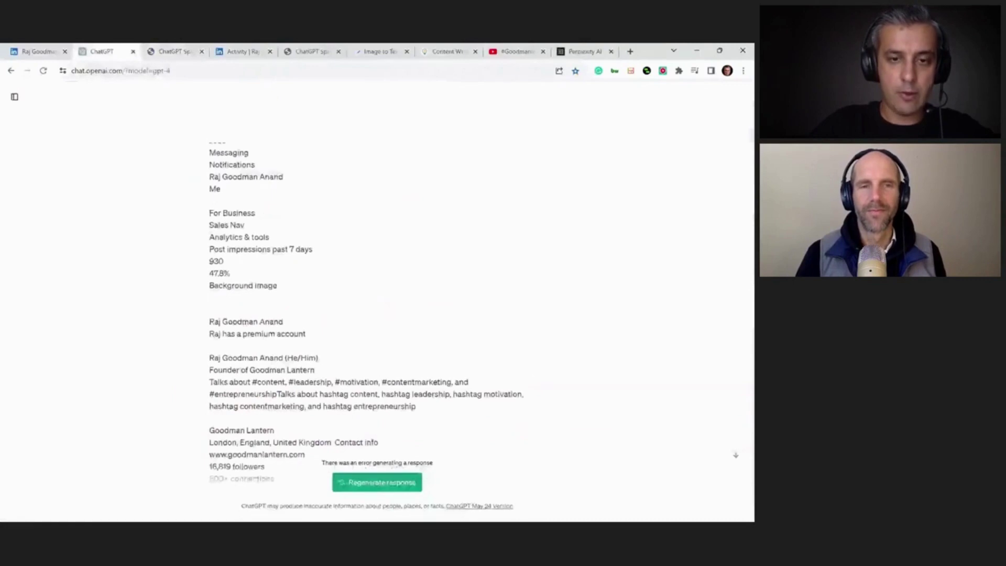
pyautogui.scroll(5, 367, 293)
pyautogui.hotkey('ctrl', 'a')
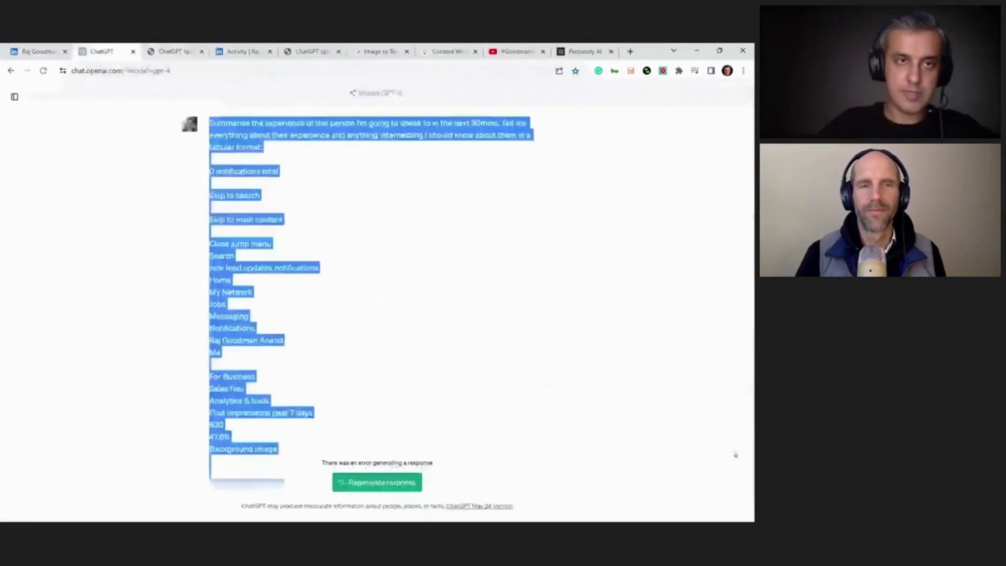
pyautogui.scroll(-10, 367, 294)
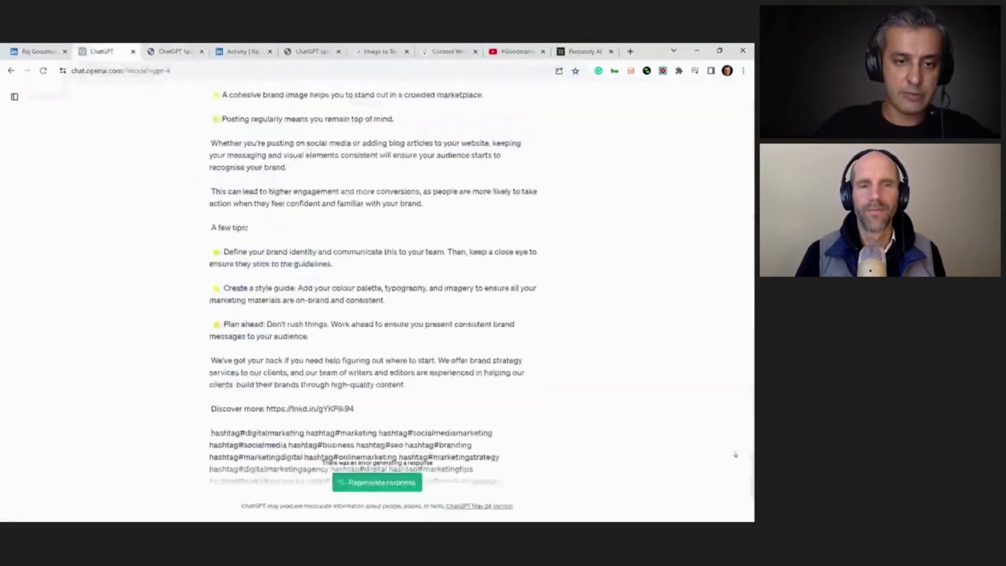
pyautogui.scroll(-4, 367, 294)
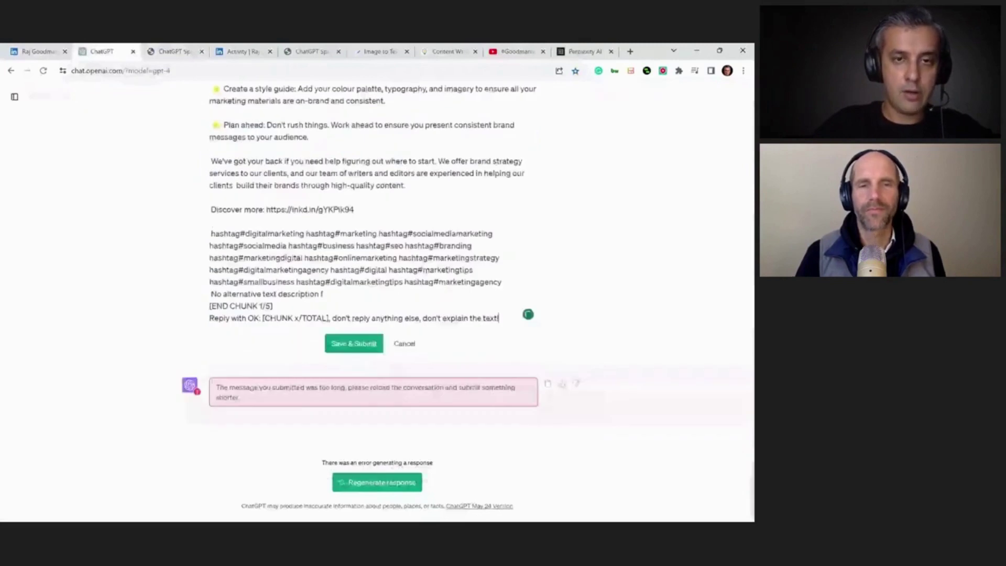
# Return to ChatGPT Splitter and copy chunk 2/5 of the profile text
pyautogui.hotkey('ctrl', 'Tab')
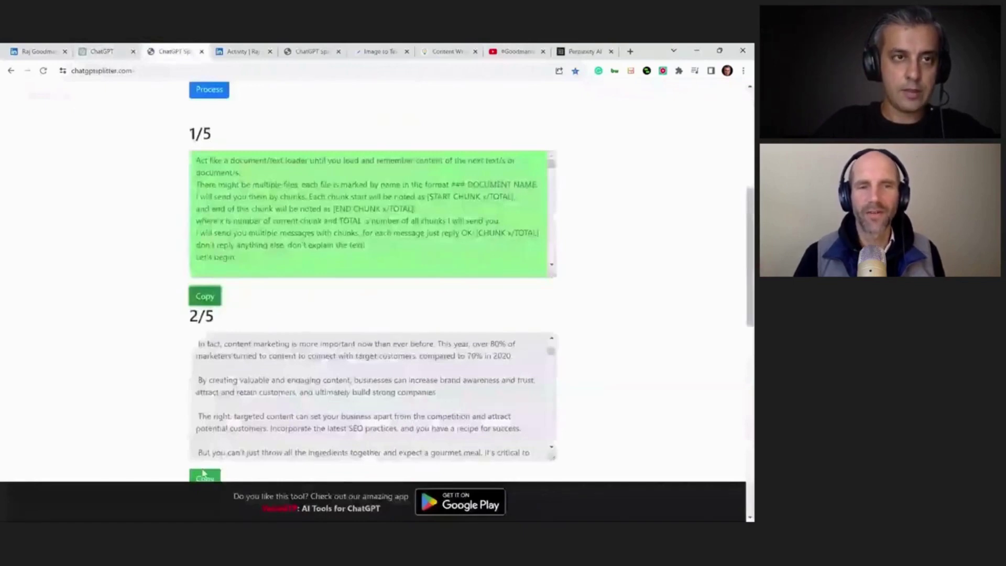
pyautogui.click(204, 474)
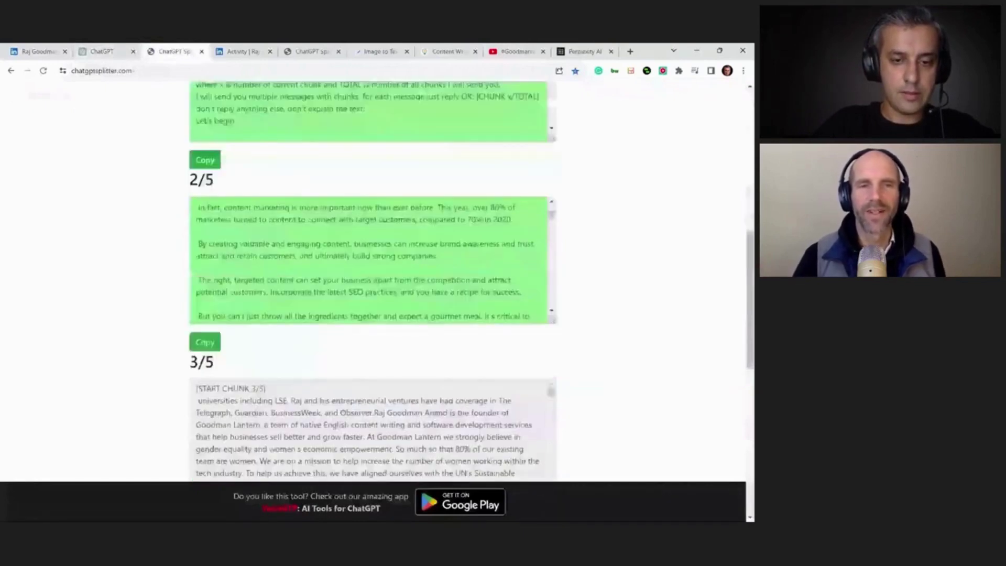
# Copy the profile text chunks from ChatGPT Splitter and send them in order to the ChatGPT conversation, up to chunk 3/5
pyautogui.scroll(-3, 205, 375)
pyautogui.click(205, 375)
pyautogui.hotkey('ctrl', 'shift', 'Tab')
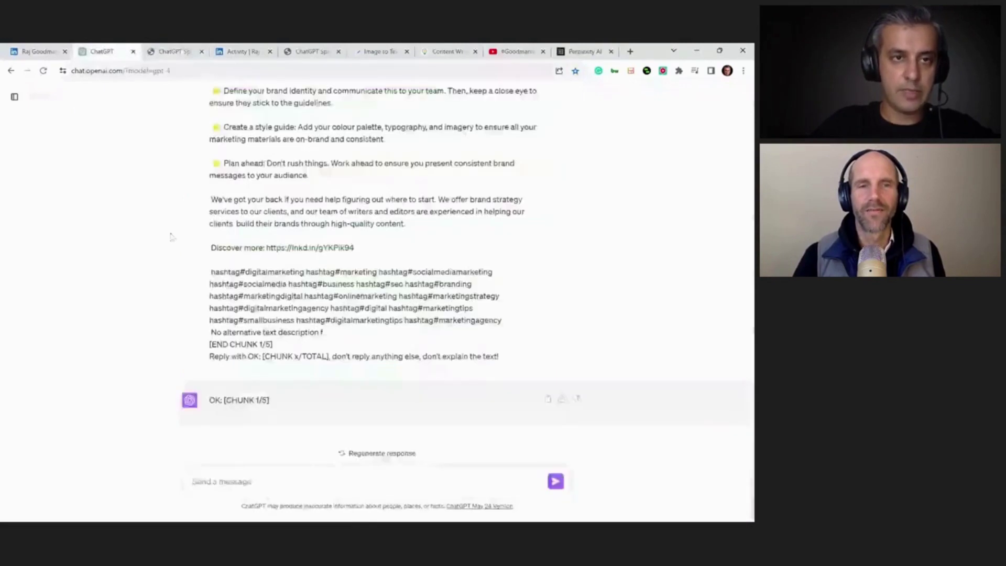
pyautogui.hotkey('ctrl', 'Tab')
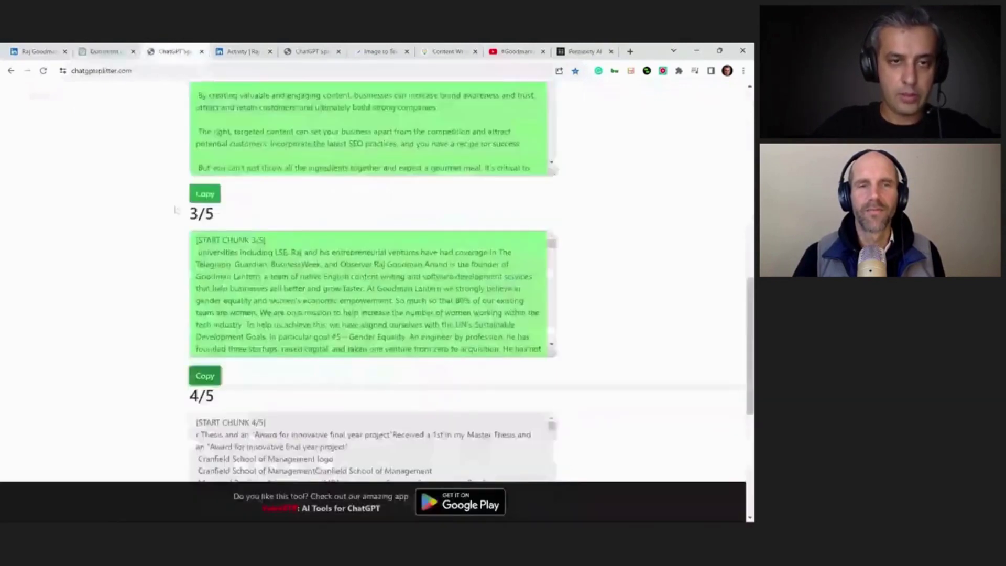
pyautogui.scroll(6, 174, 209)
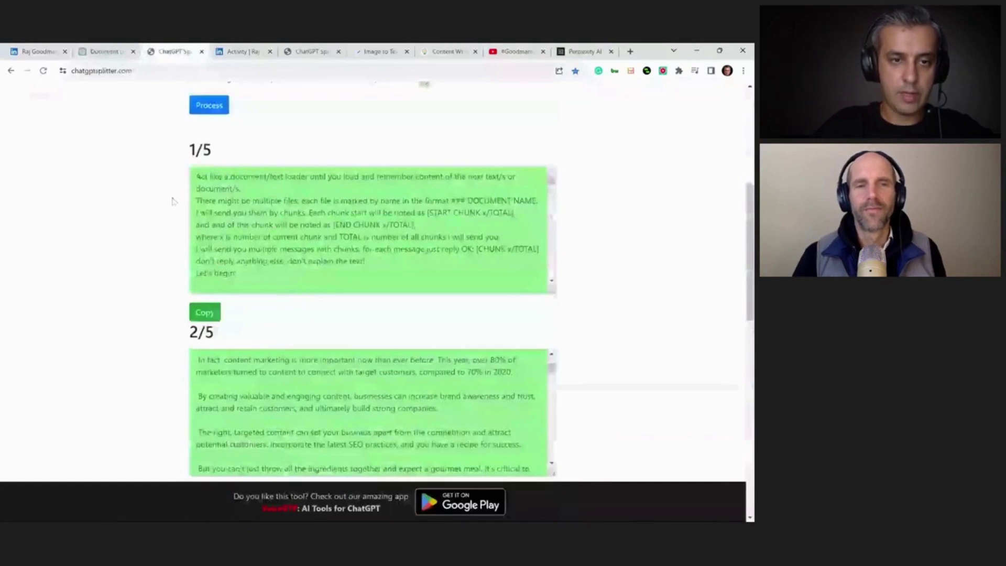
pyautogui.hotkey('ctrl', 'shift', 'Tab')
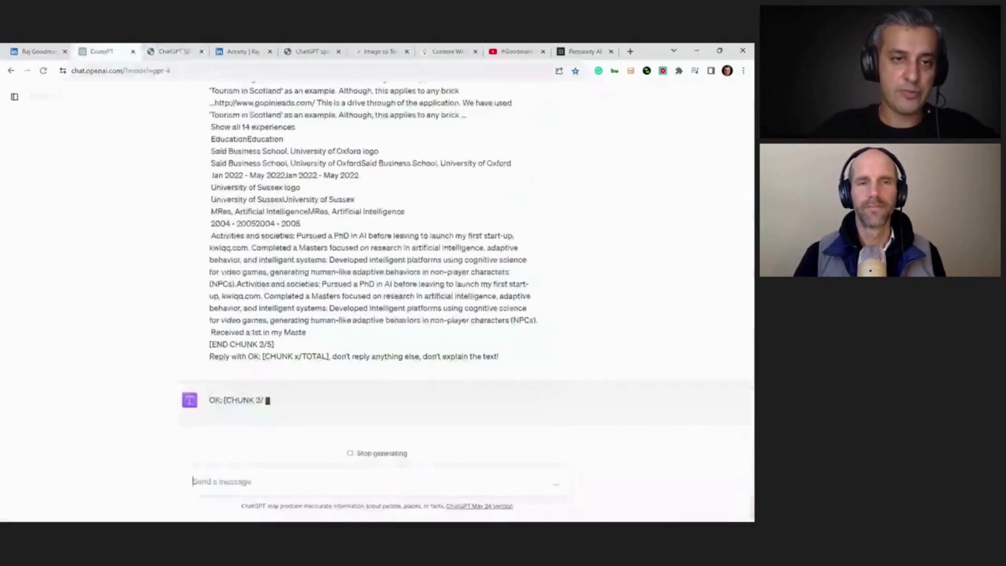
# Copy chunks 4/5 and 5/5 from ChatGPT Splitter and submit each of them to the ChatGPT conversation
pyautogui.click(174, 52)
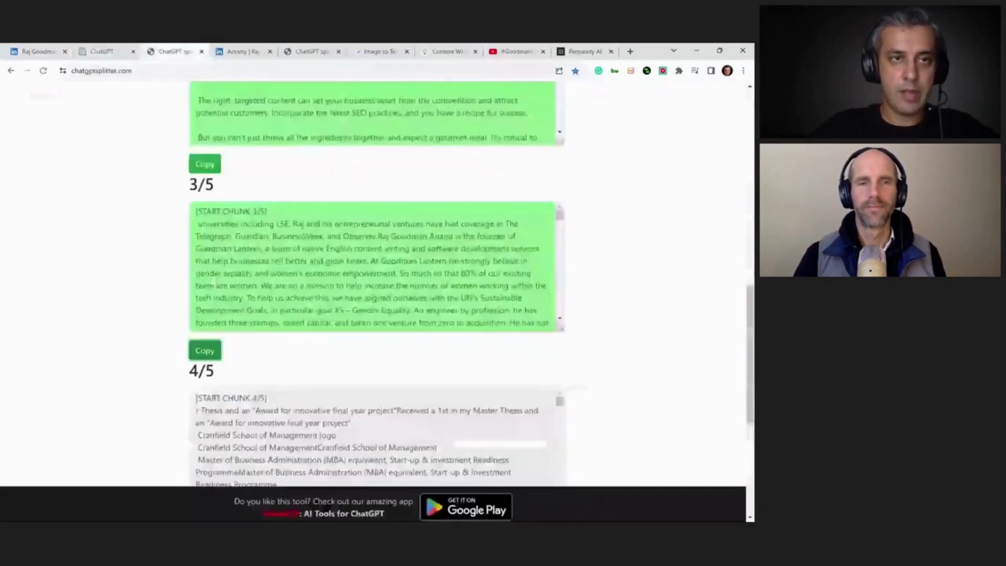
pyautogui.scroll(-1, 213, 282)
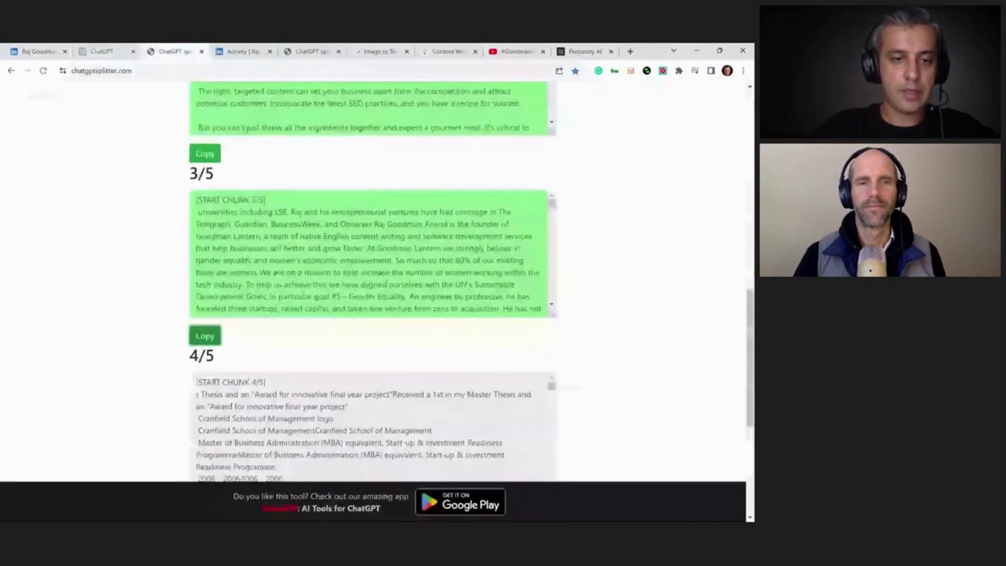
pyautogui.scroll(-3, 214, 264)
pyautogui.hotkey('ctrl', 'shift', 'Tab')
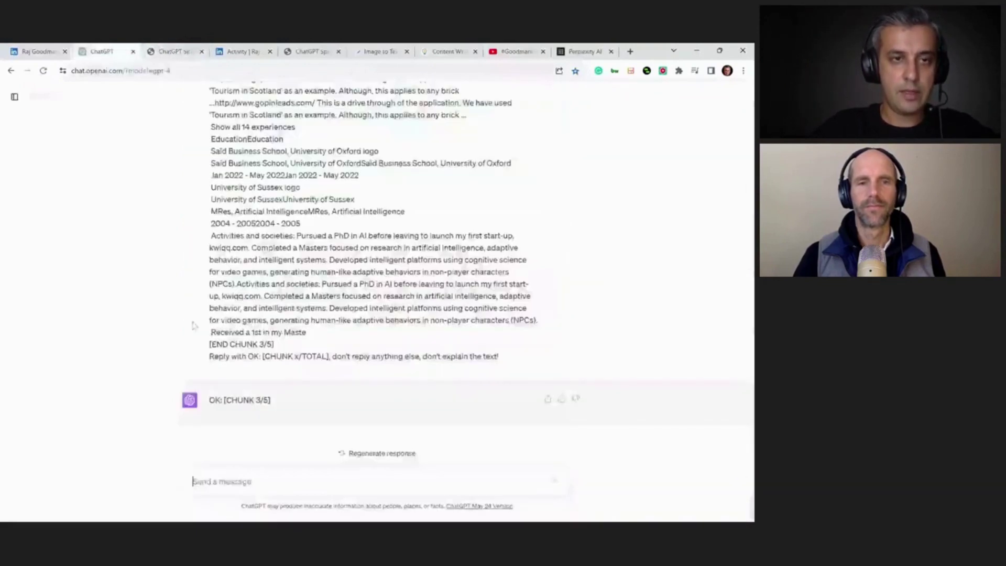
pyautogui.hotkey('ctrl', 'Tab')
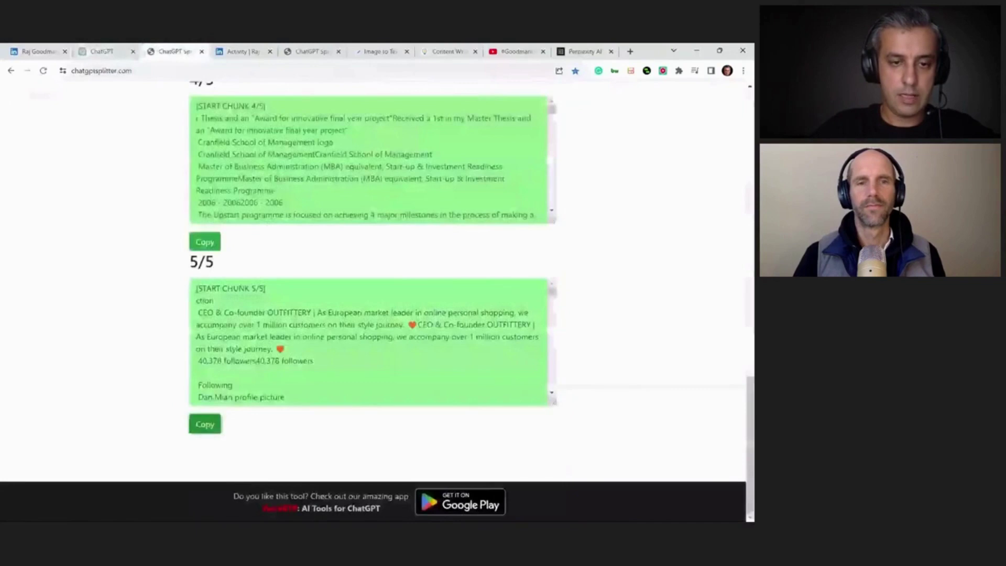
pyautogui.hotkey('ctrl', 'shift', 'Tab')
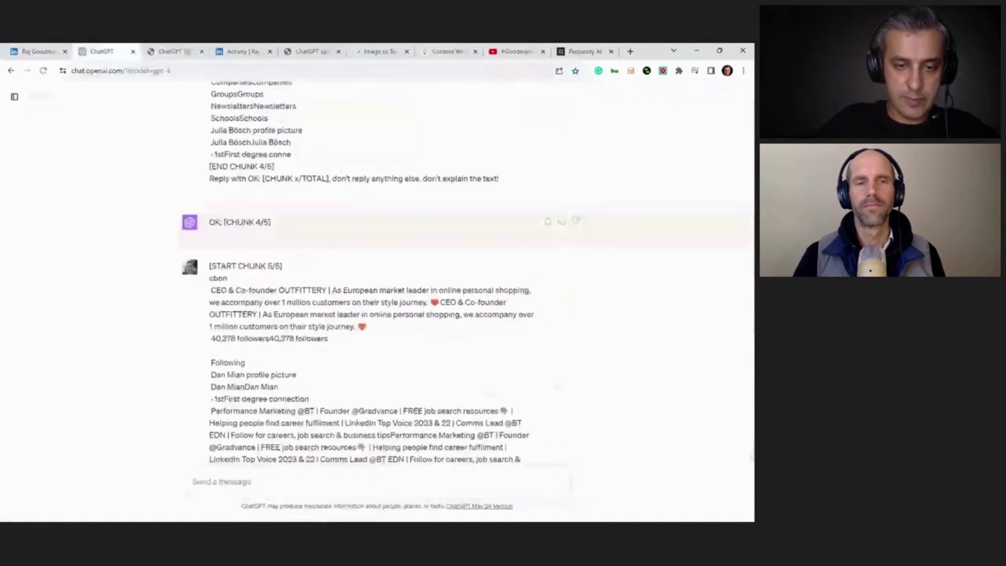
# Ask "Tell me a little about this person their experience, interest and anything I need to know for a sales call in a tabular format"
pyautogui.write('Tell me')
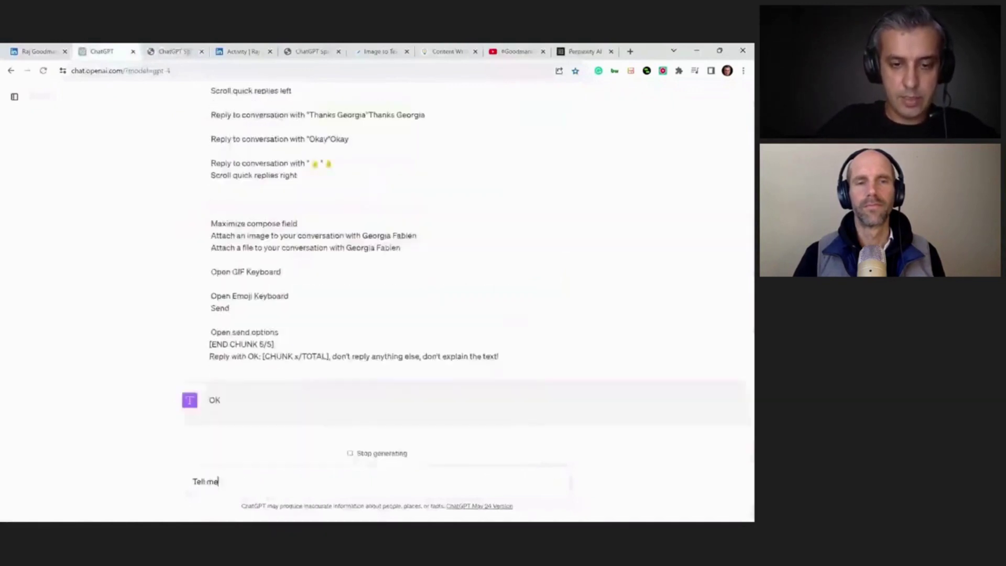
pyautogui.write(' a little about this pe')
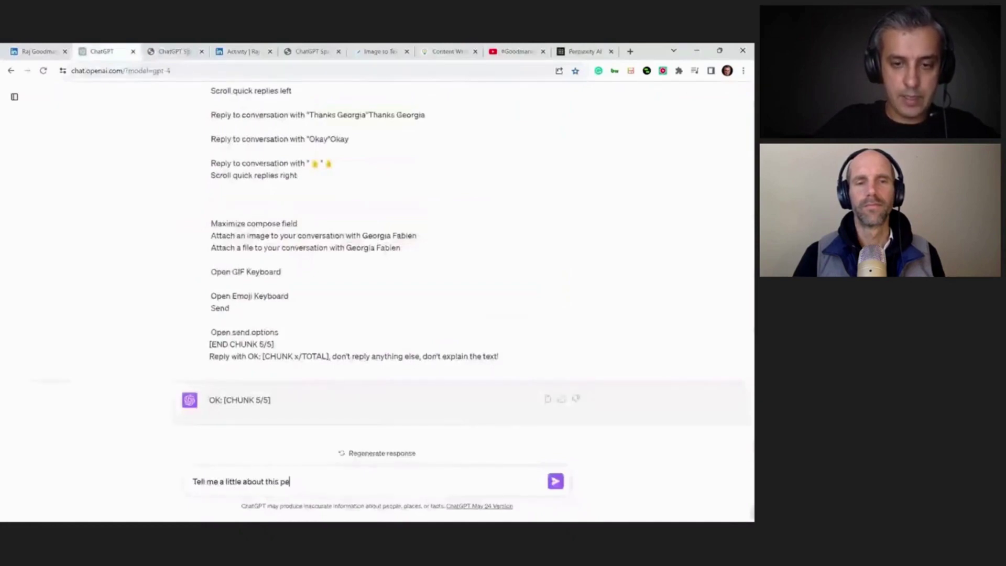
pyautogui.write('rson their experi')
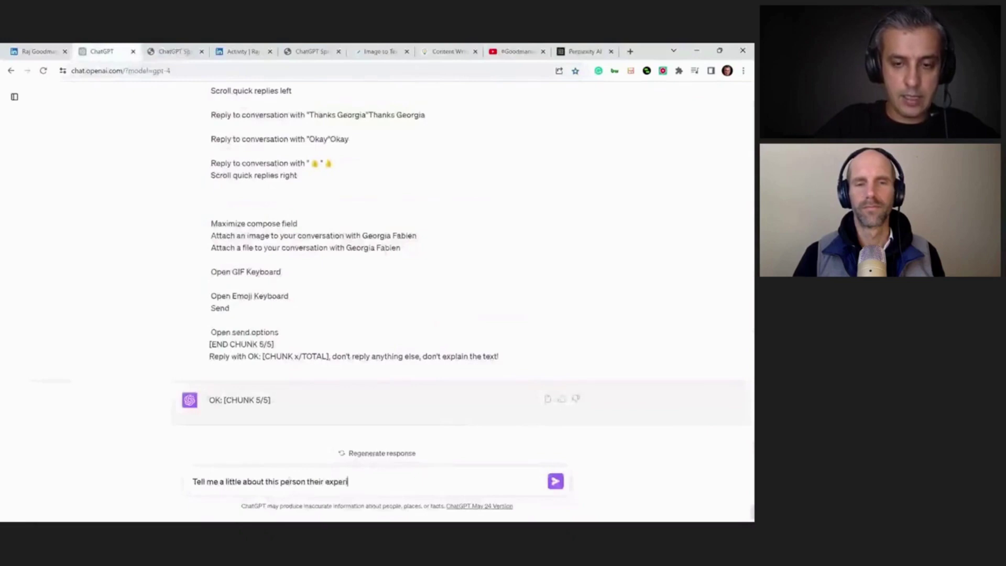
pyautogui.write('ence, interest')
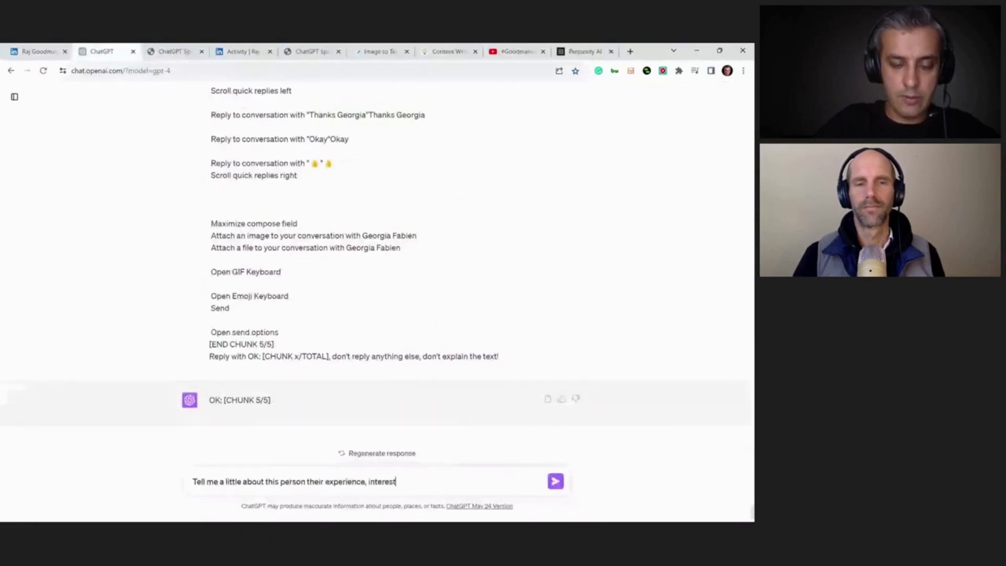
pyautogui.write(' and an')
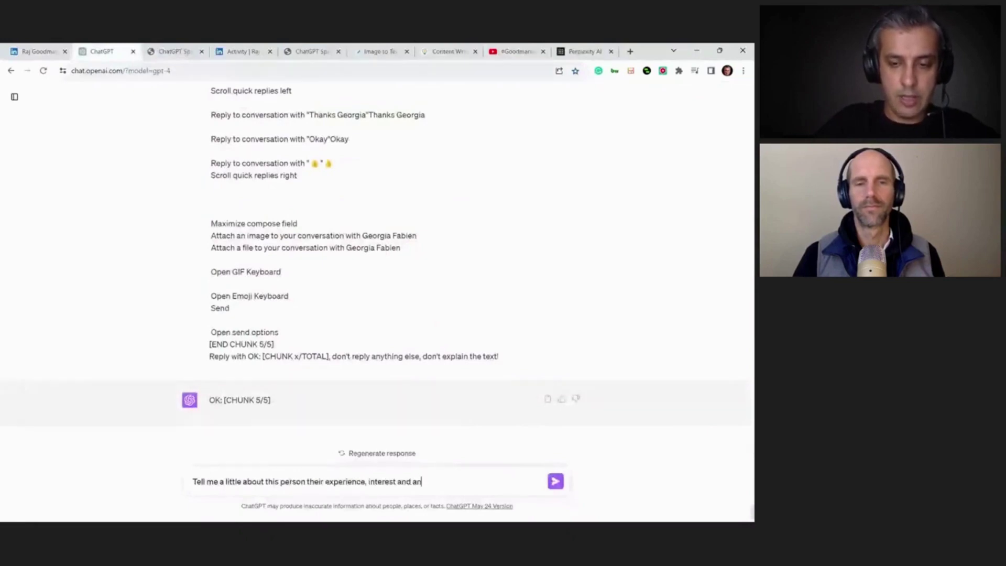
pyautogui.write('ything I need to know for a')
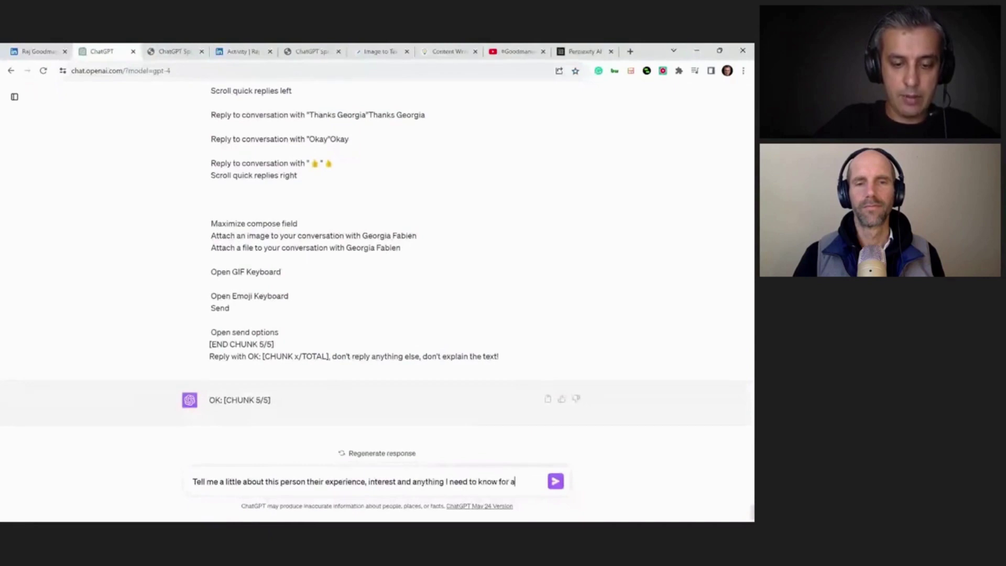
pyautogui.write(' sales call')
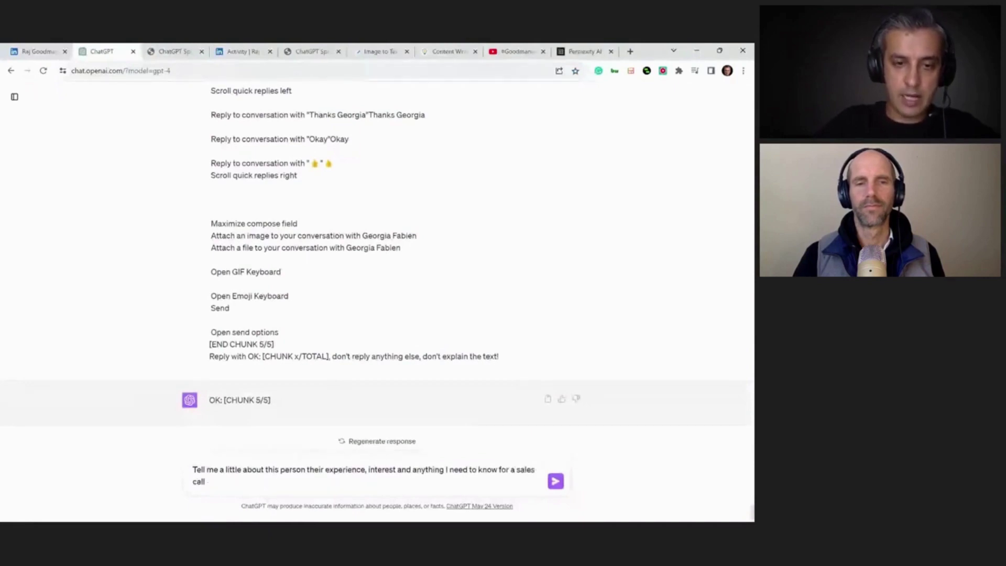
pyautogui.write(' in a tabular ')
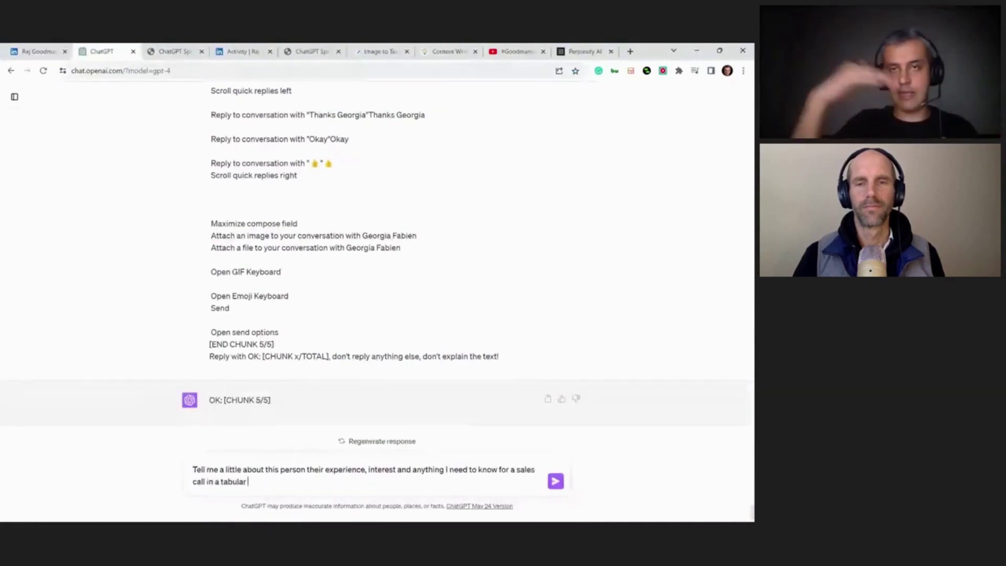
pyautogui.write('format')
pyautogui.press('Return')
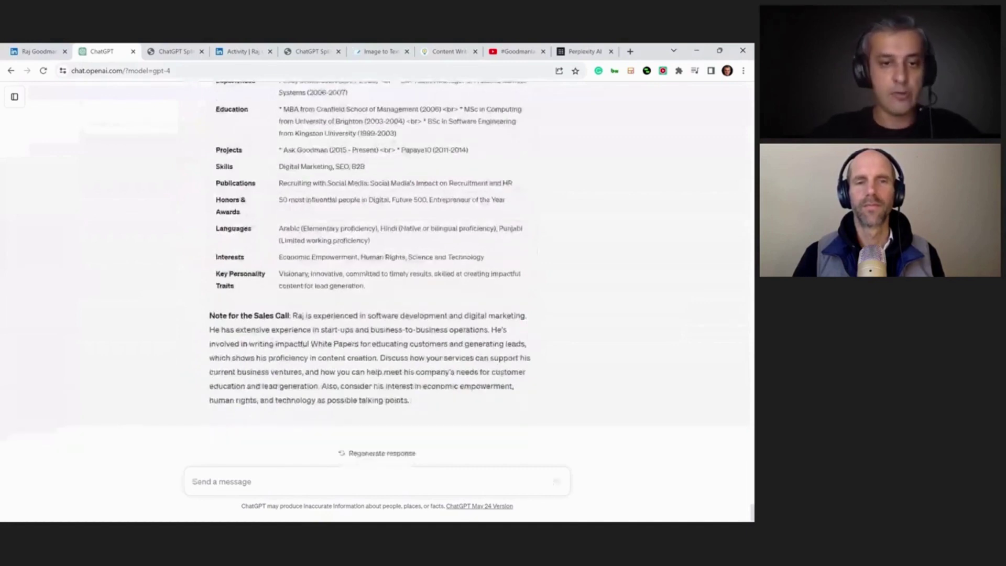
pyautogui.moveTo(375, 329); pyautogui.dragTo(448, 329)
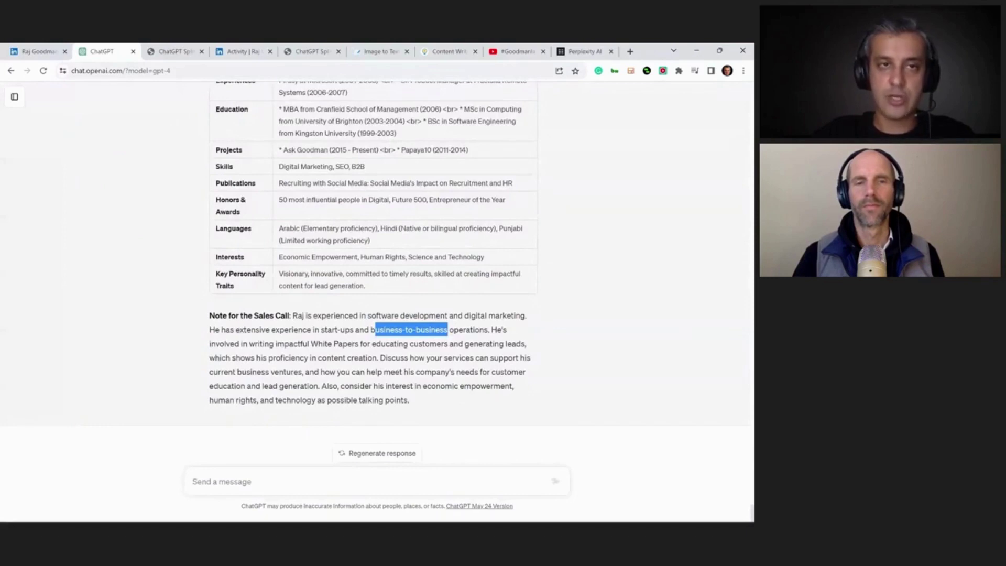
pyautogui.scroll(2, 374, 262)
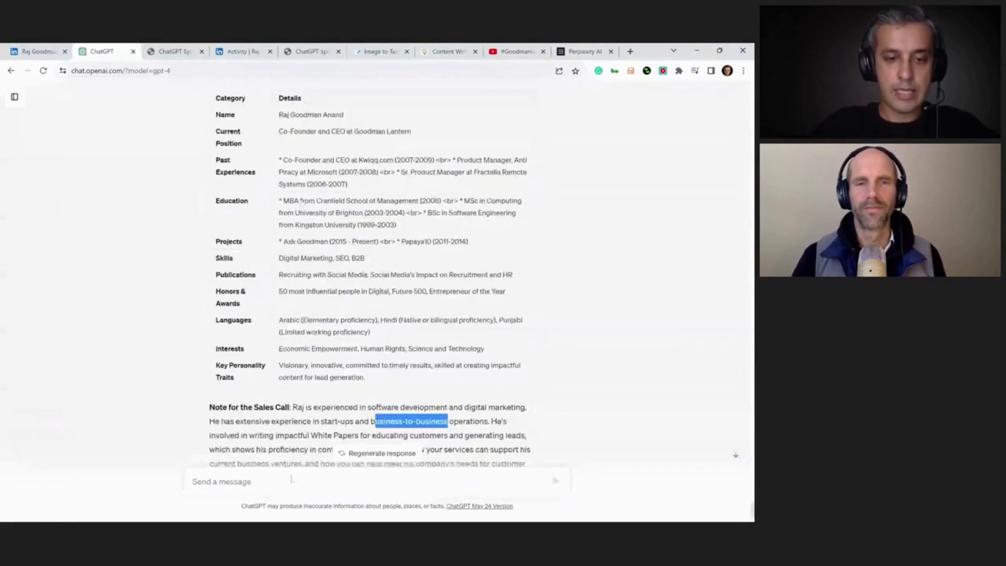
# Send the follow-up "Recreate that table and add an additional column giving it percentage on how important each data in teh table is"
pyautogui.click(291, 479)
pyautogui.write('Recreate')
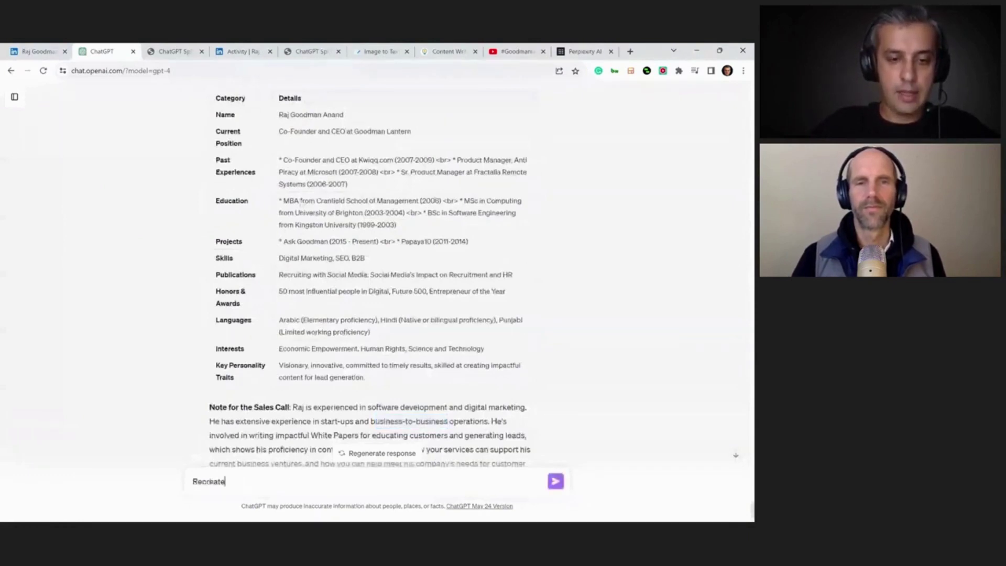
pyautogui.write(' that table and add an additional column ')
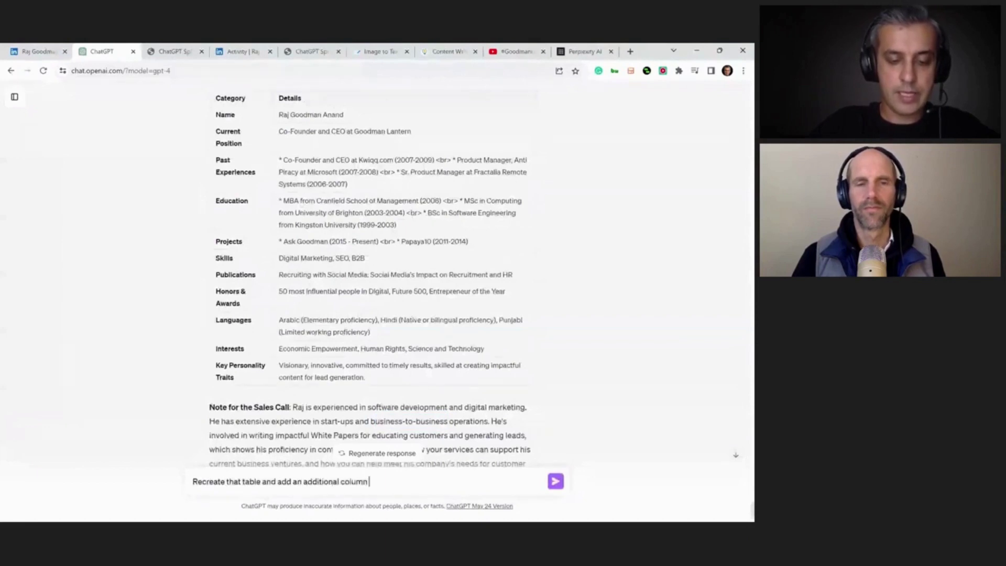
pyautogui.write('giving it percentage on')
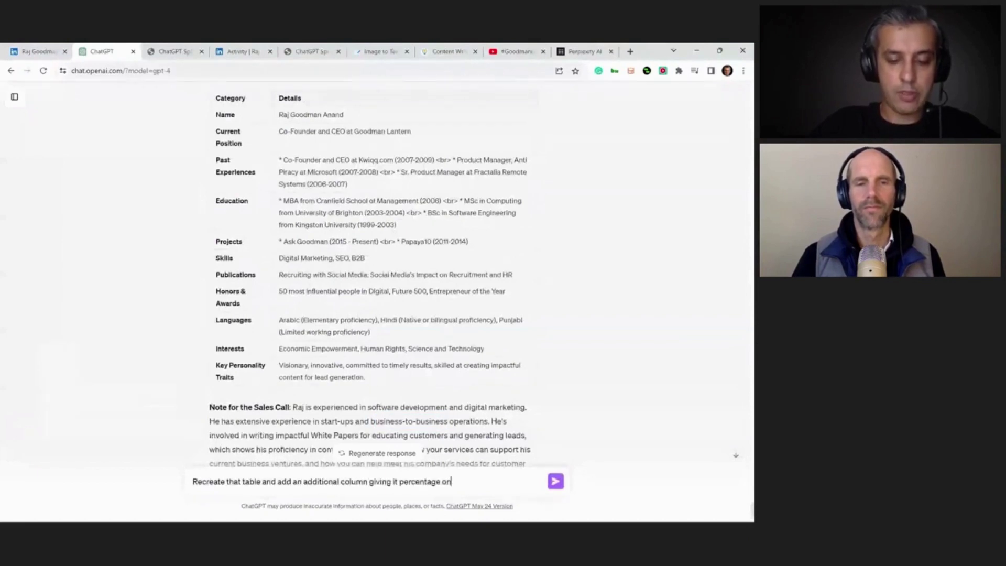
pyautogui.write(' how impor')
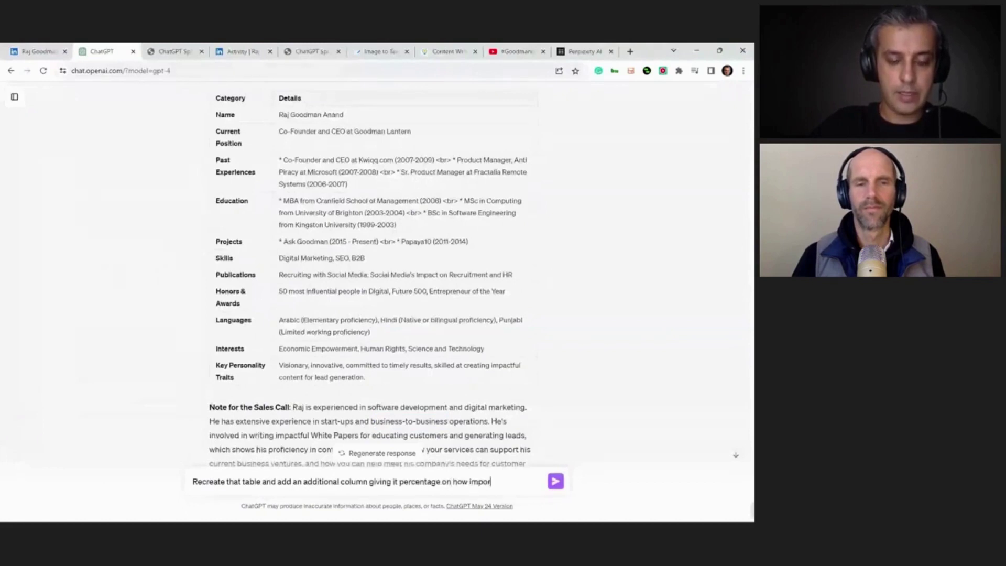
pyautogui.write('tant each data in teh ta')
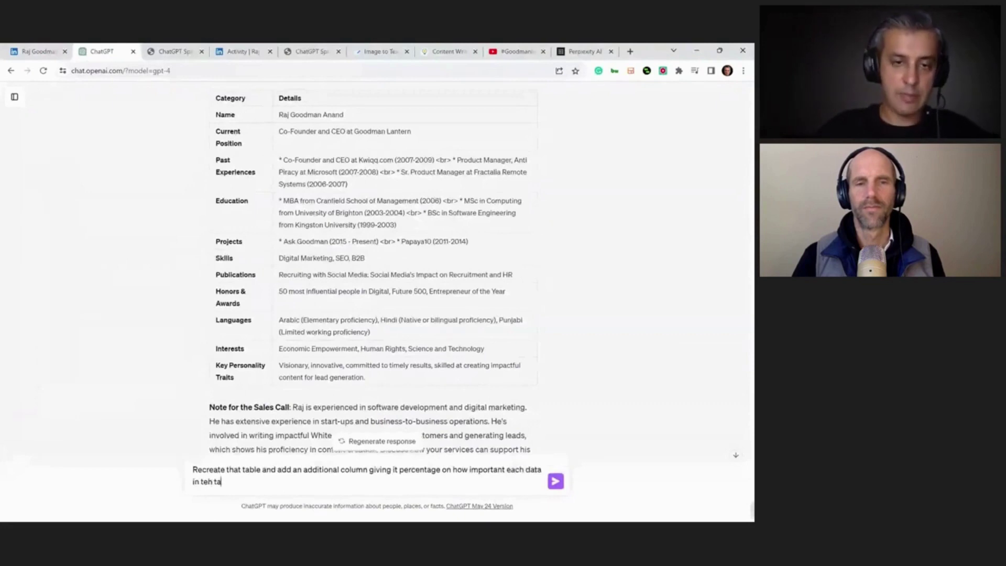
pyautogui.write('ble is')
pyautogui.press('Return')
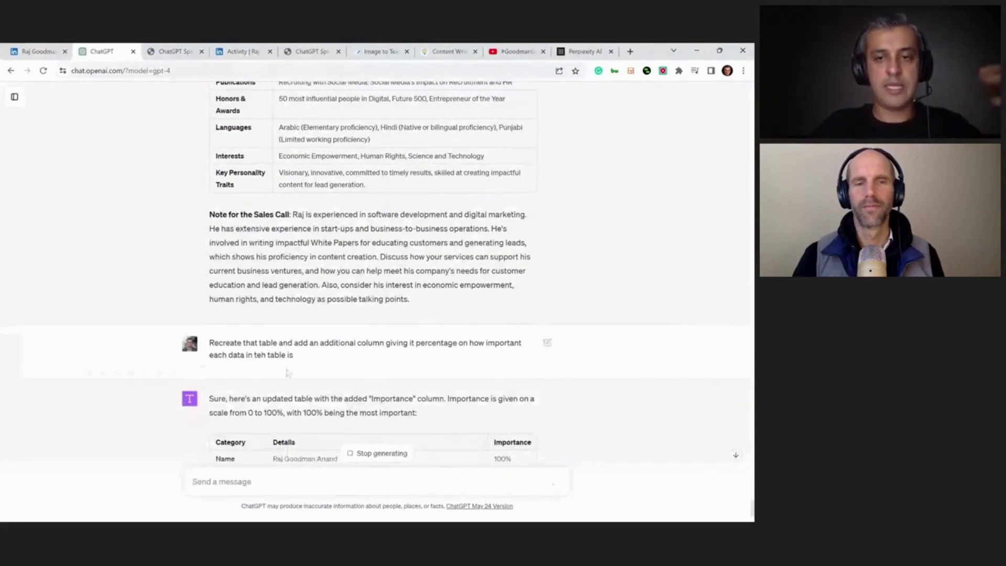
# Examine the recreated table's rows and their importance percentages, including the name, skills and interests entries
pyautogui.scroll(-1, 287, 372)
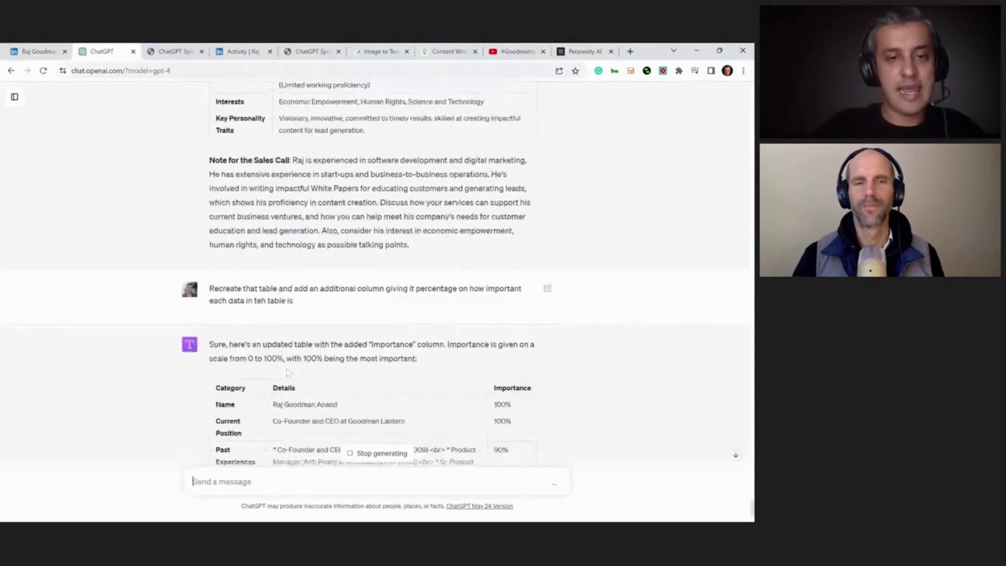
pyautogui.scroll(-3, 287, 373)
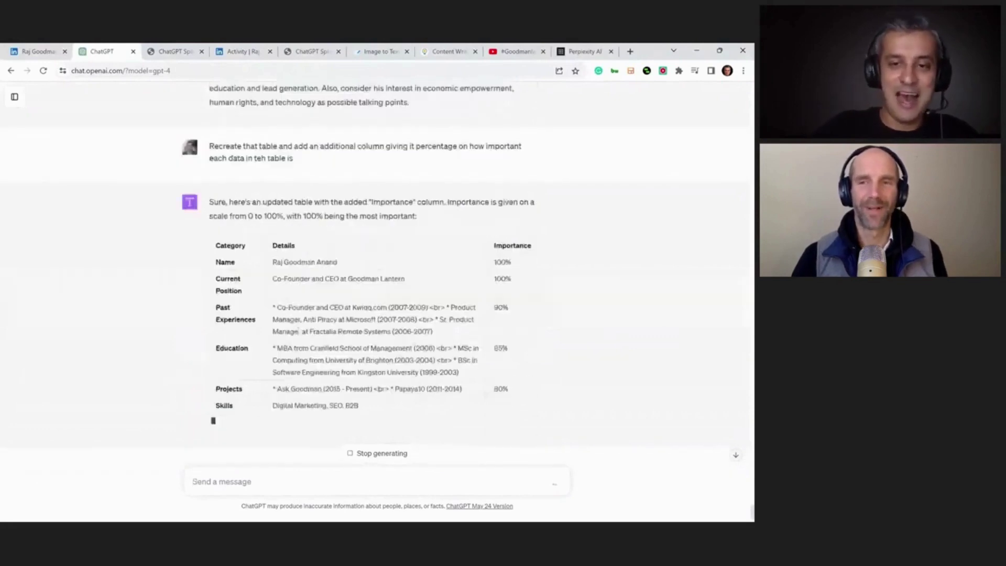
pyautogui.moveTo(277, 262); pyautogui.dragTo(338, 262)
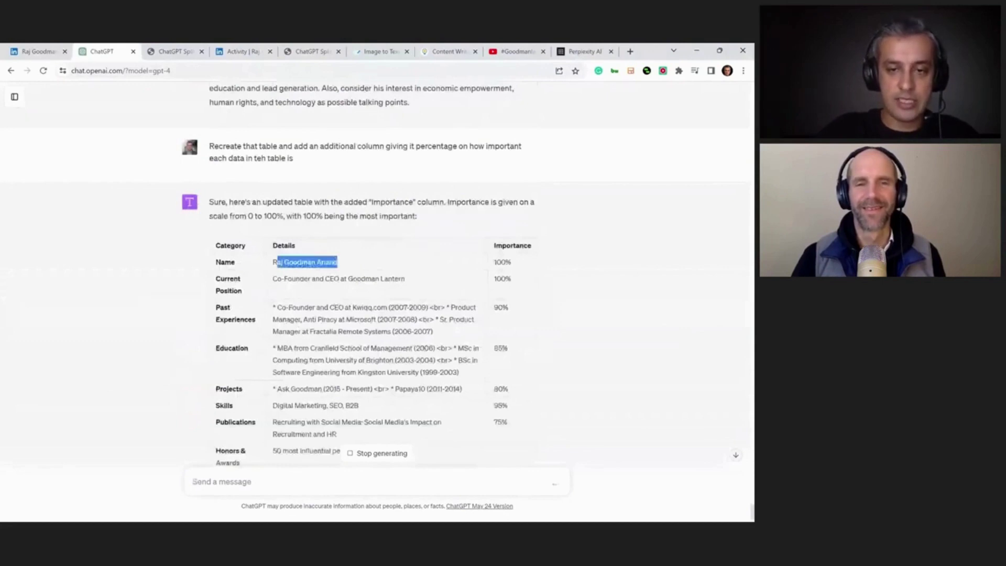
pyautogui.click(307, 287)
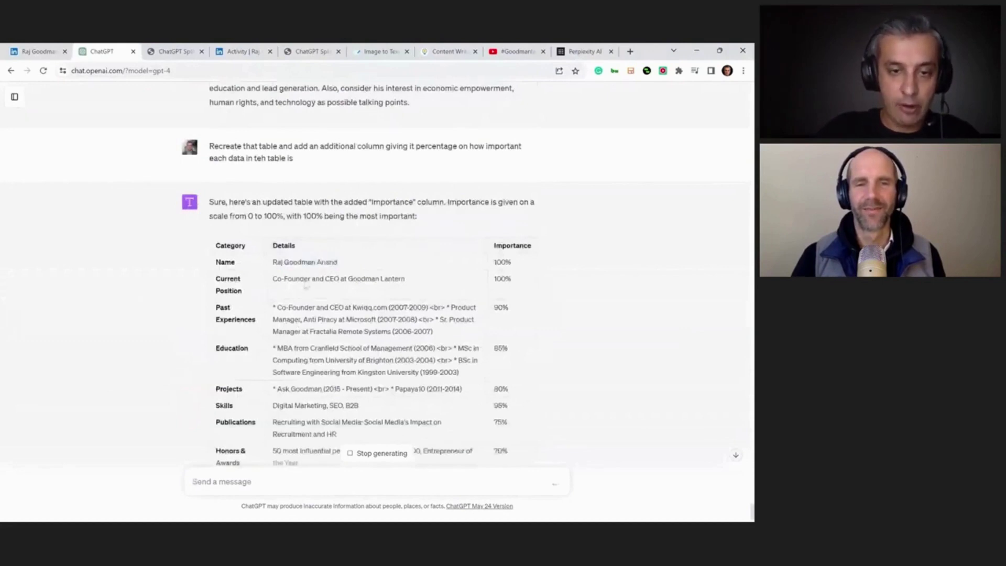
pyautogui.scroll(-2, 307, 288)
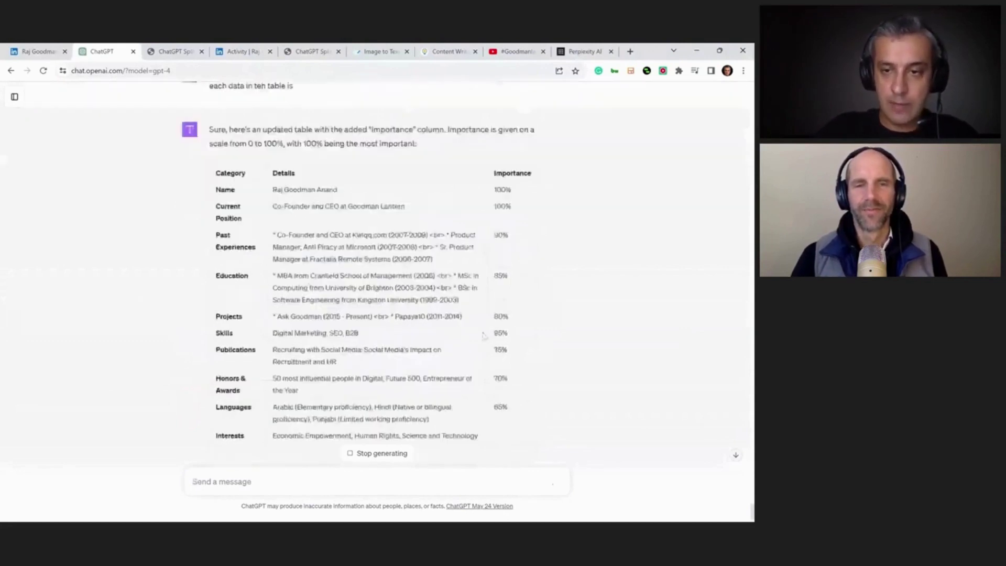
pyautogui.moveTo(276, 388); pyautogui.dragTo(313, 400)
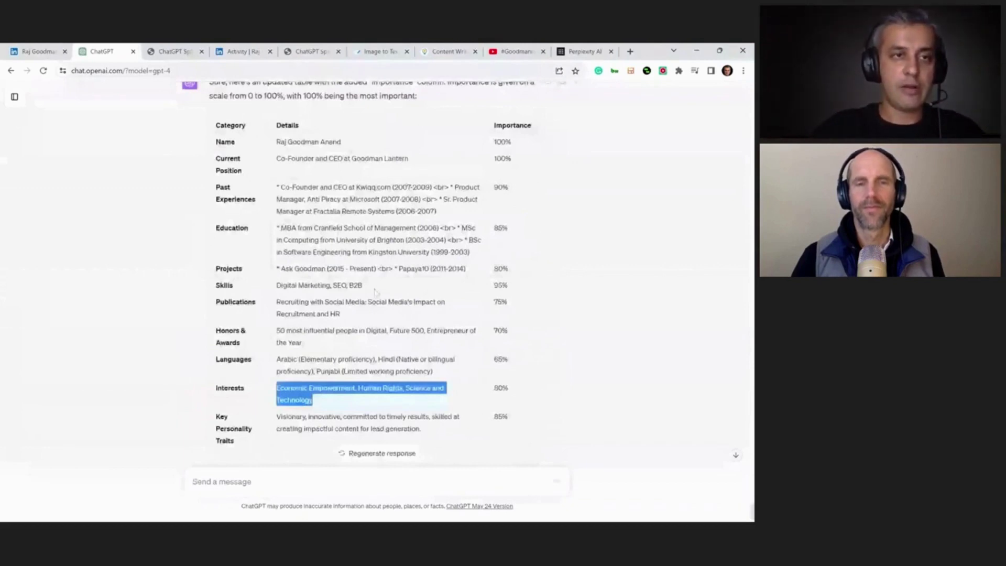
pyautogui.click(196, 189)
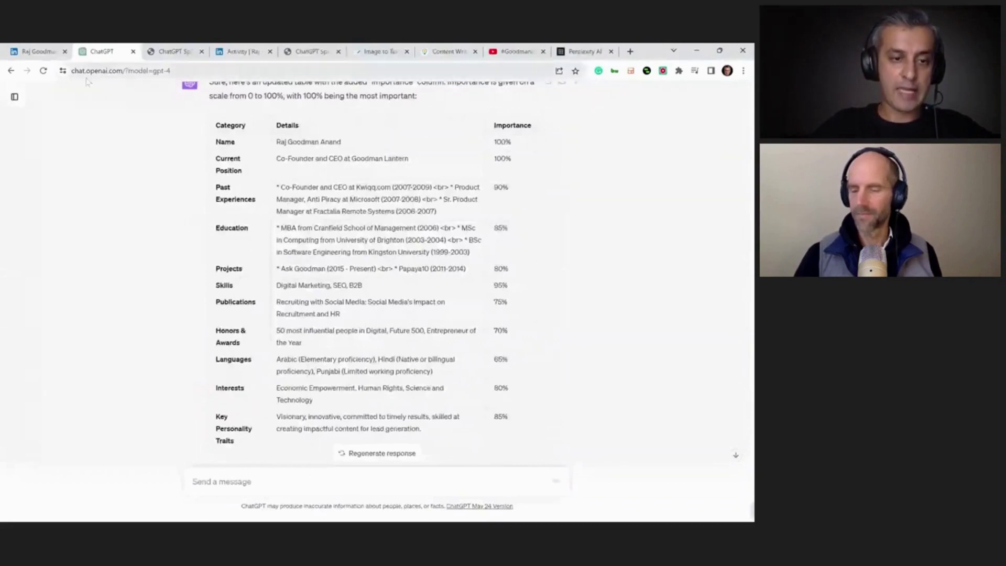
# Switch to the LinkedIn recent activity page and return to the person's main LinkedIn profile page
pyautogui.click(239, 51)
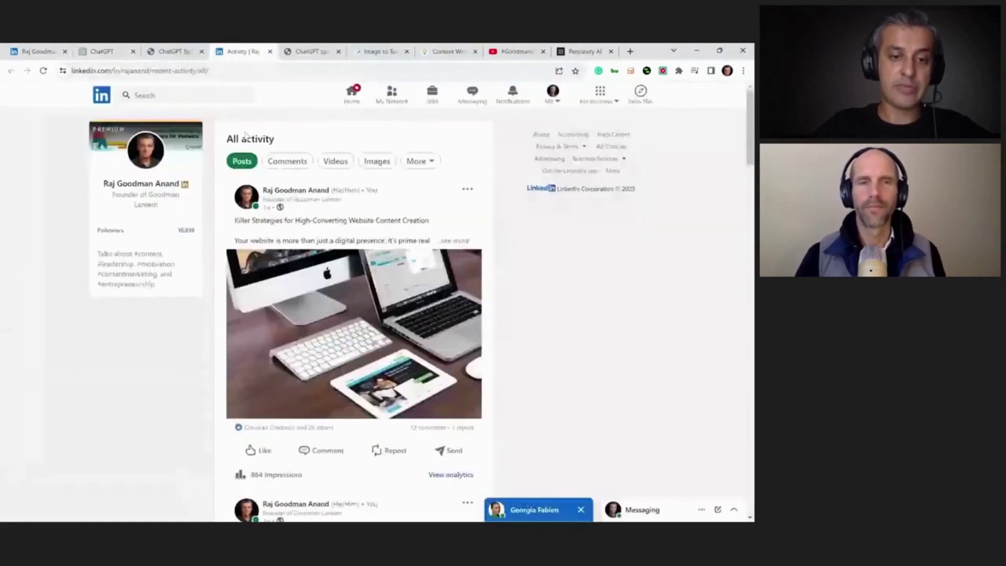
pyautogui.hotkey('ctrl', '1')
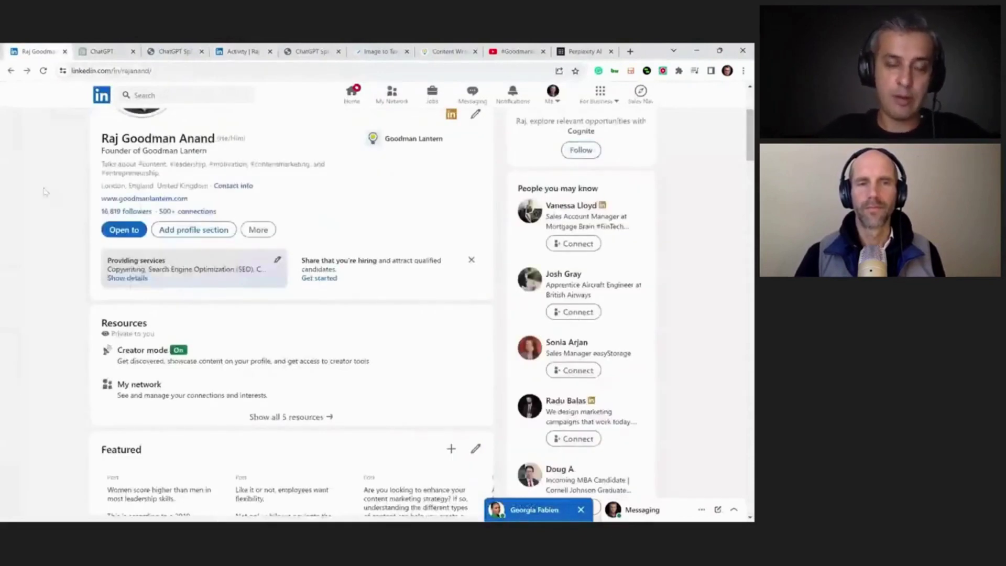
# Select the entire content of the person's LinkedIn recent activity page and return to the ChatGPT conversation
pyautogui.scroll(-10, 271, 428)
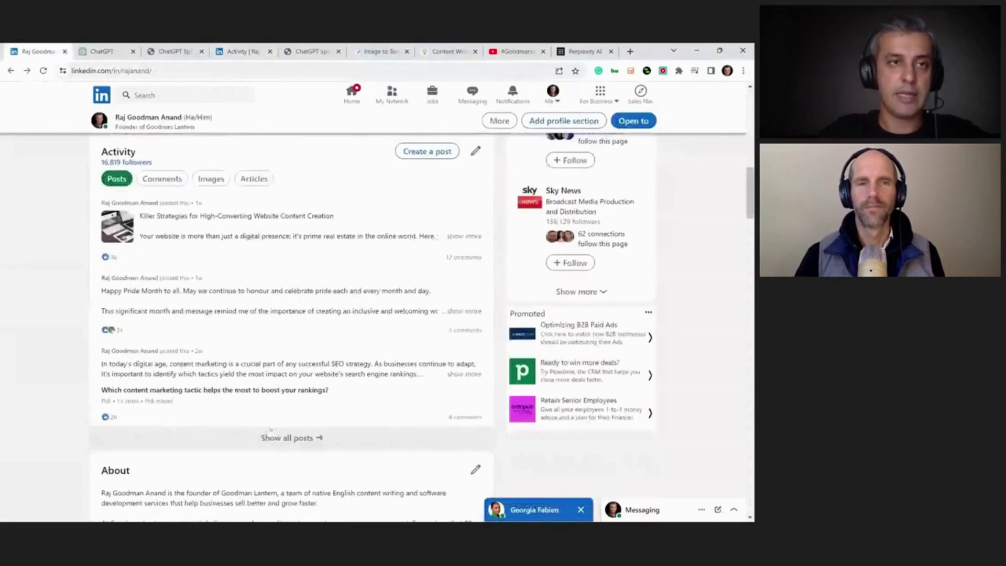
pyautogui.click(238, 51)
pyautogui.hotkey('ctrl', 'a')
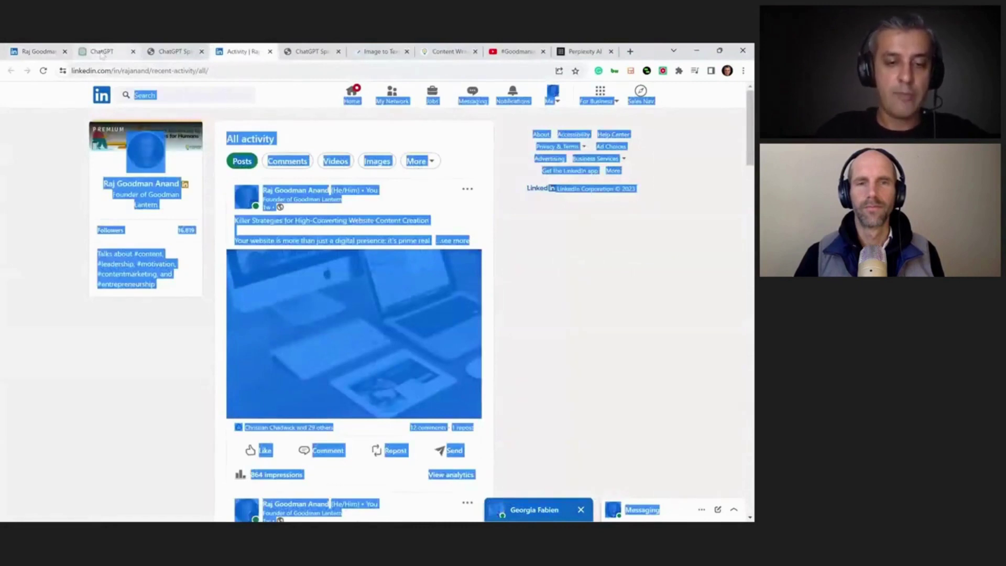
pyautogui.click(101, 52)
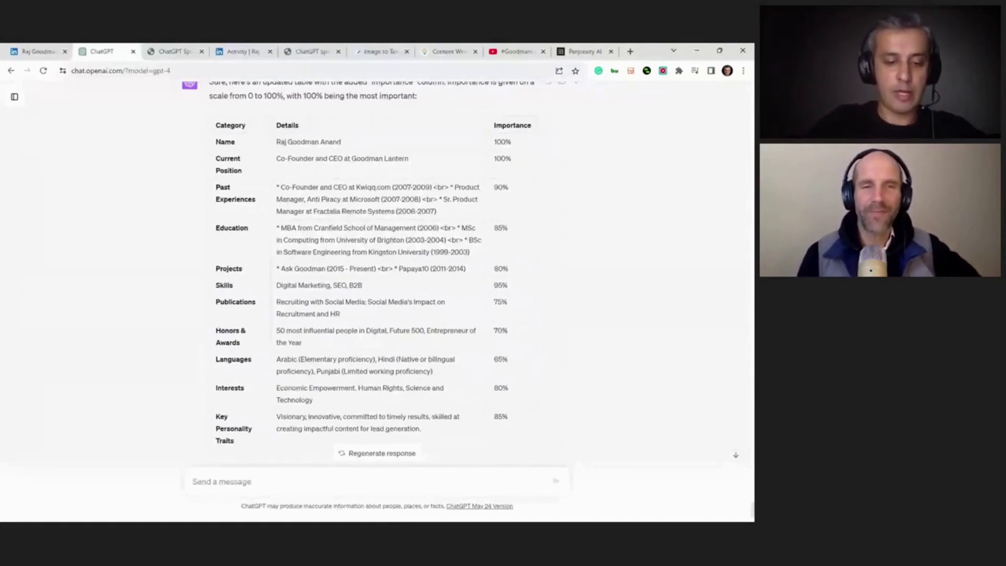
# Draft the unsent message "what points shall I mention on the call" in the ChatGPT conversation
pyautogui.write('What ')
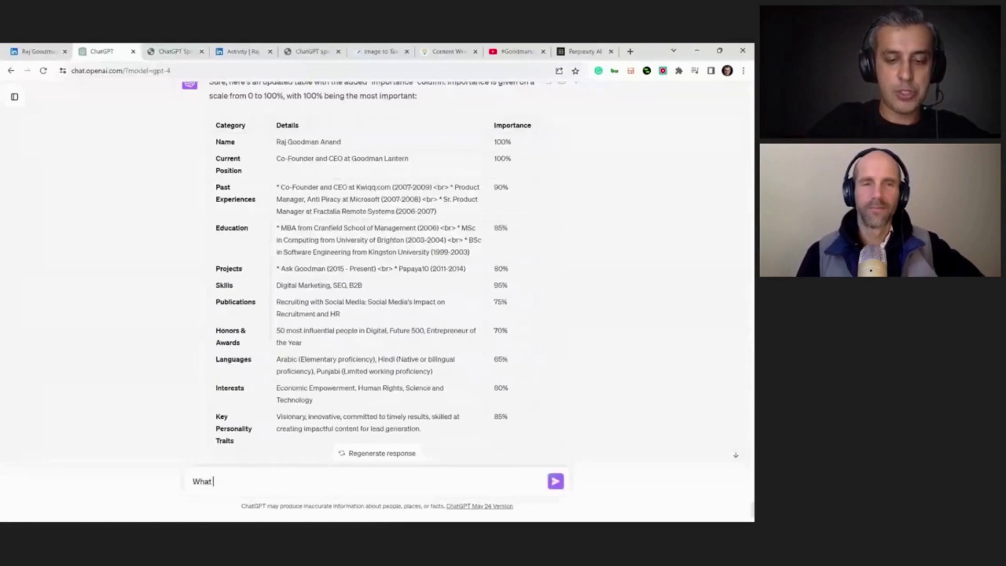
pyautogui.write('questions s')
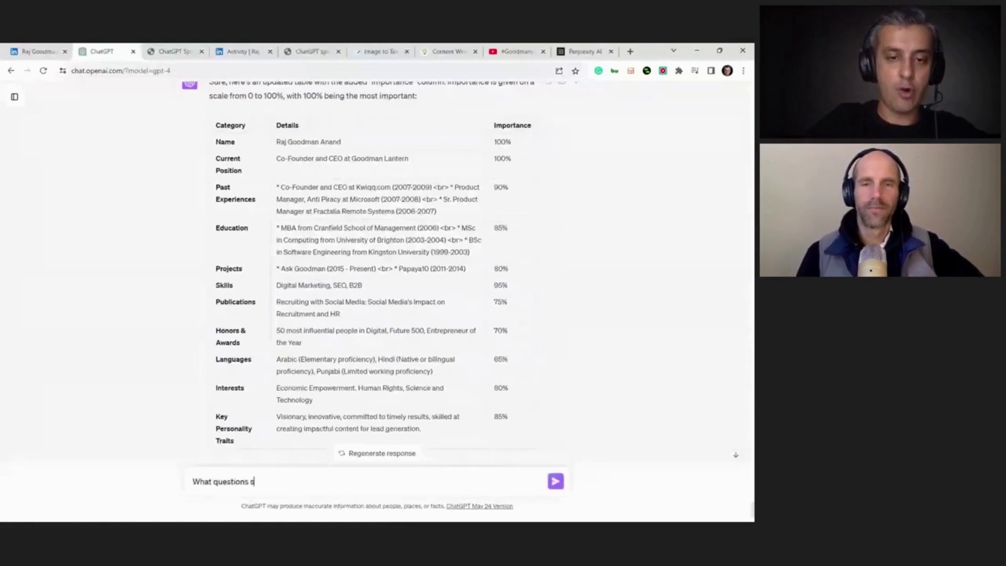
pyautogui.write('hould I as')
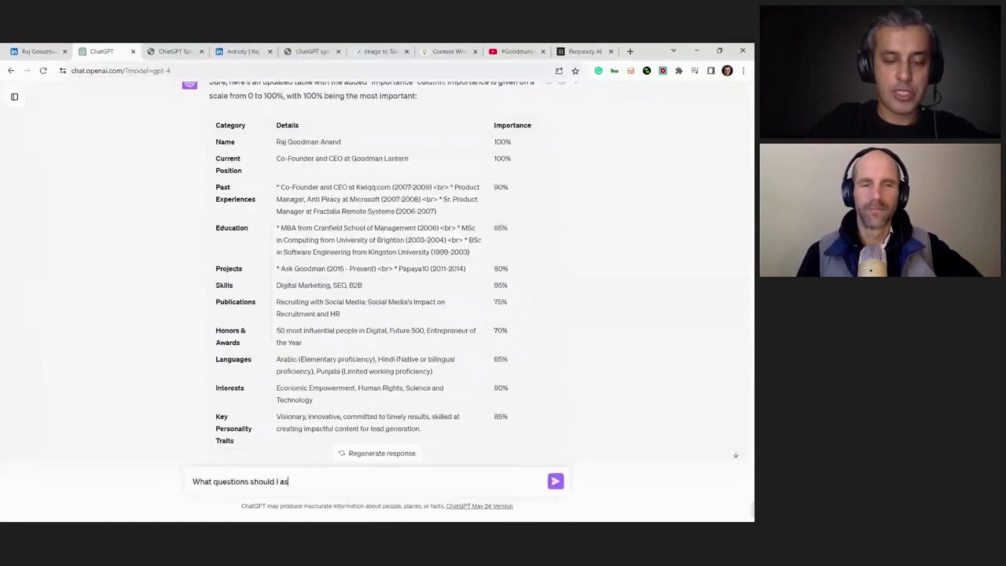
pyautogui.hotkey('ctrl', 'a')
pyautogui.write('what points shall I mention on the ')
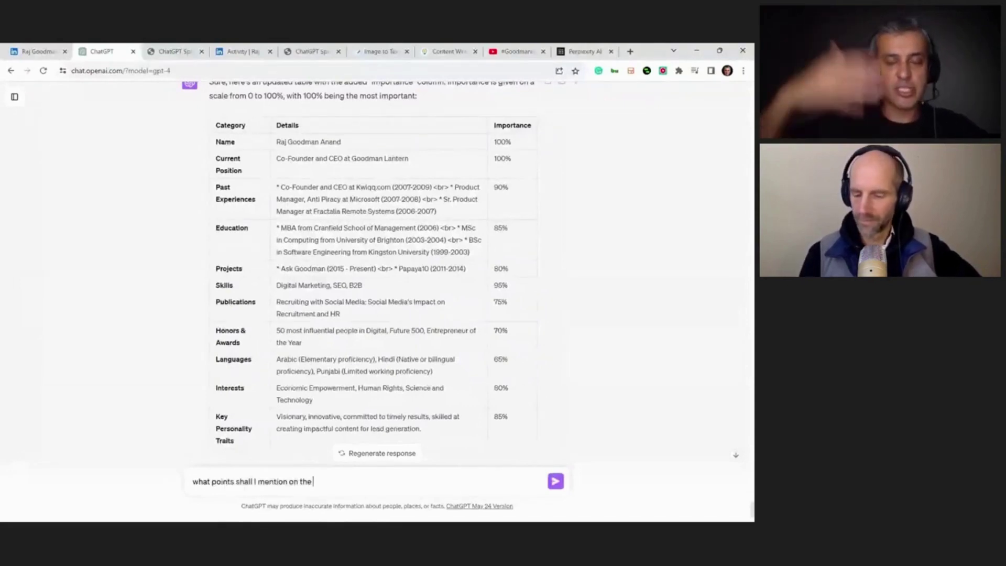
pyautogui.write('call')
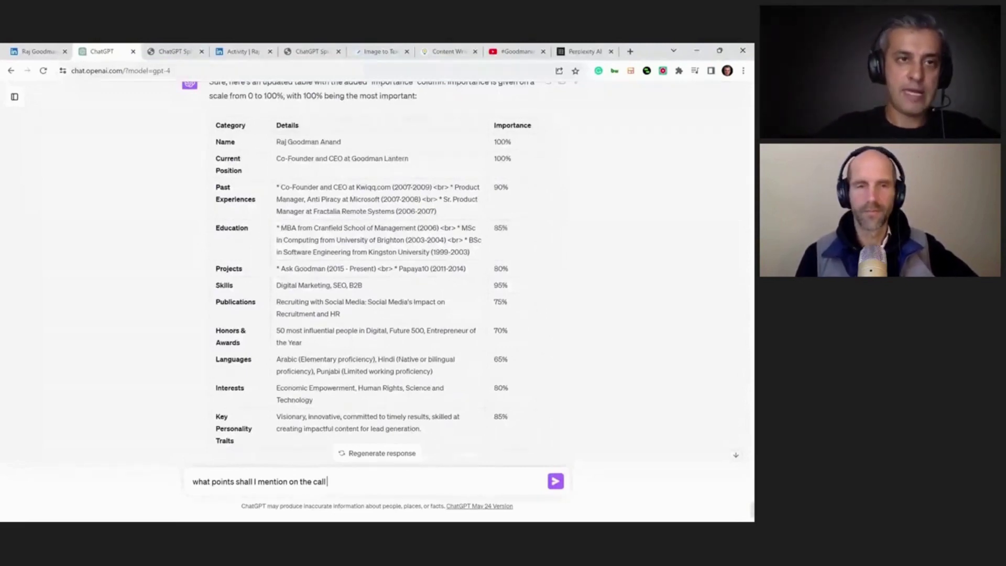
# Reload ChatGPT Splitter with an empty form and process the copied website text pasted into it
pyautogui.hotkey('ctrl', 'Tab')
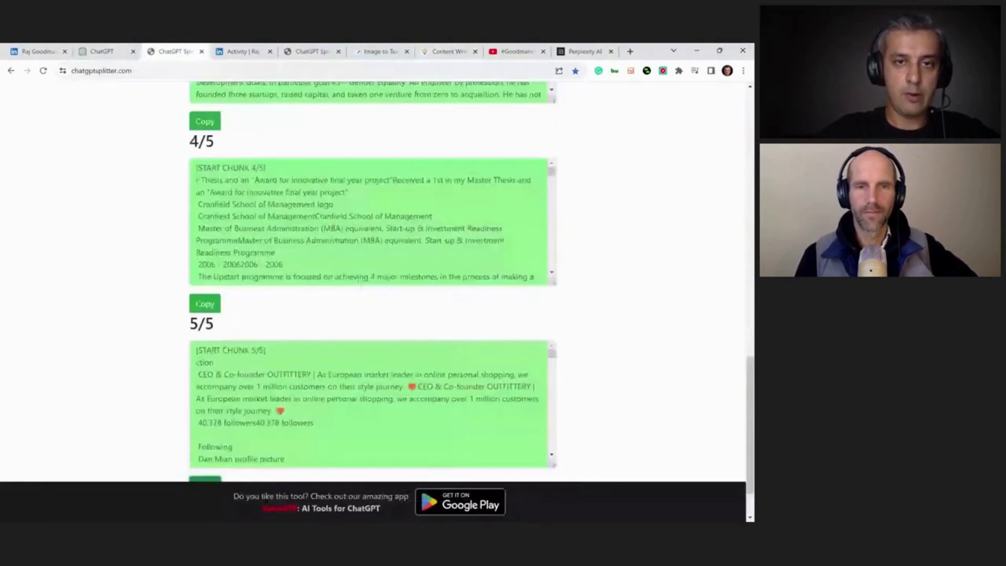
pyautogui.press('F5')
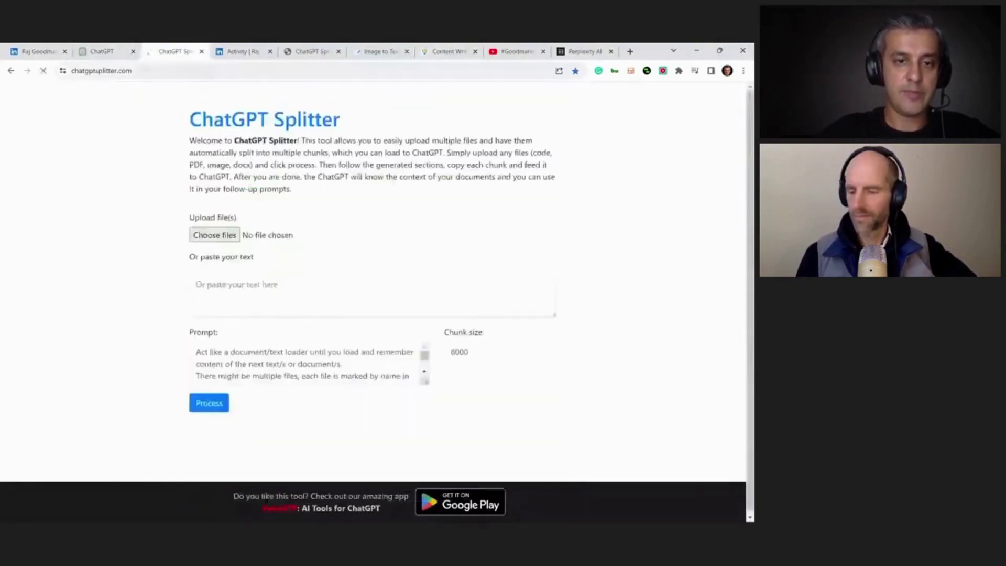
pyautogui.click(209, 296)
pyautogui.hotkey('ctrl', 'v')
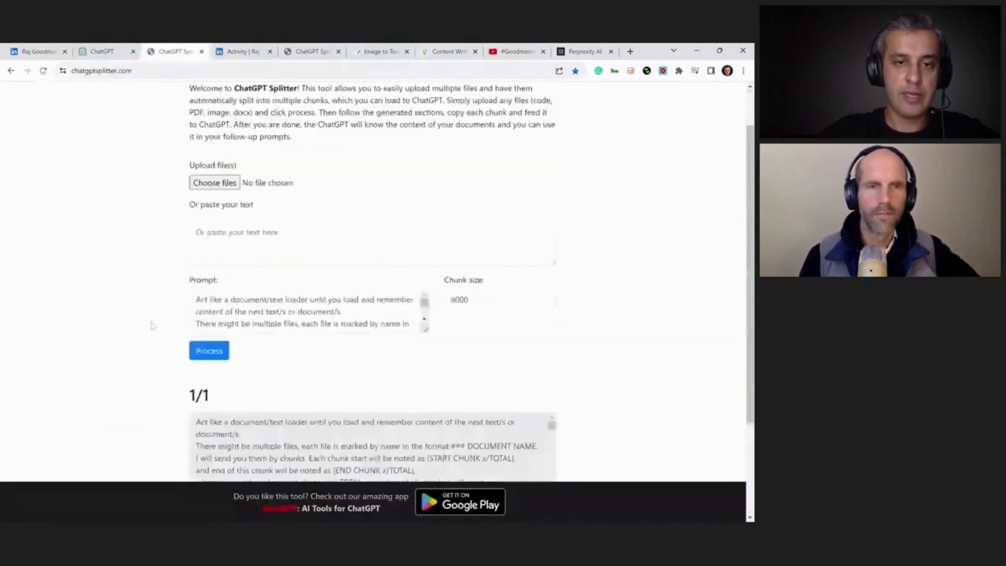
# In ChatGPT, replace the draft with "Baed on their website tell me somthing unique or contrarian about the comapny:" and send it
pyautogui.hotkey('ctrl', 'pageup')
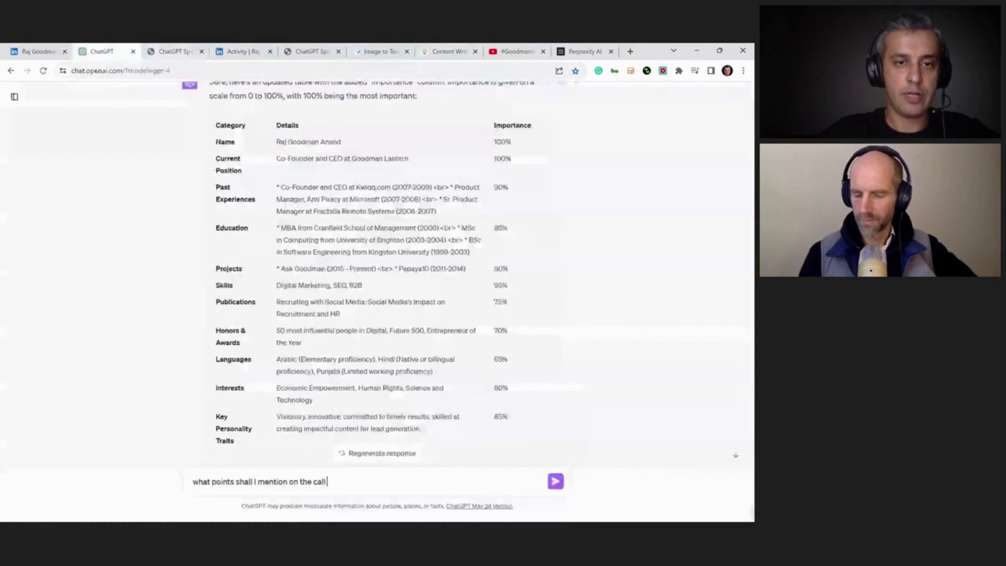
pyautogui.hotkey('ctrl', 'a')
pyautogui.write('Baad on their website tell me som')
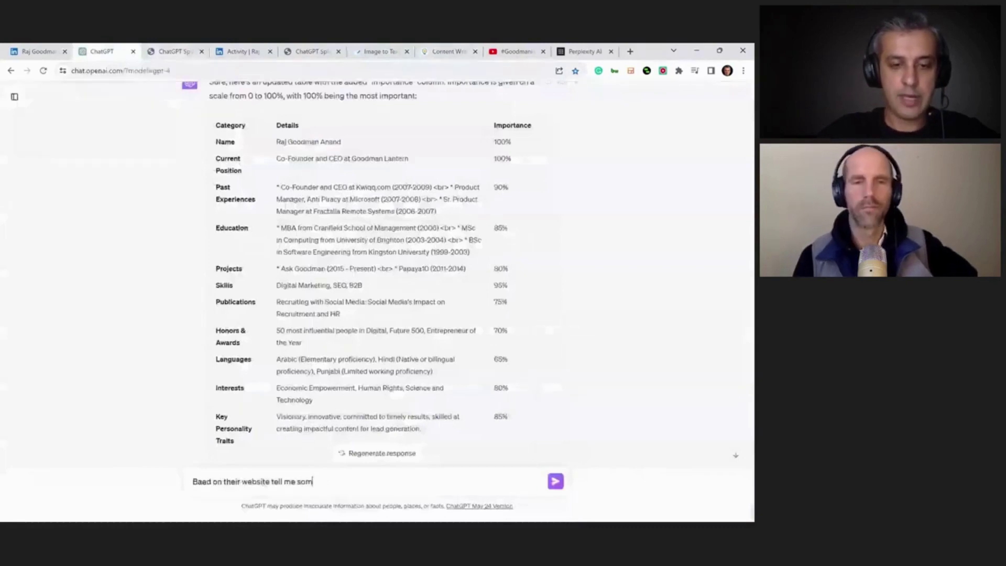
pyautogui.write('thing unique or contrarian')
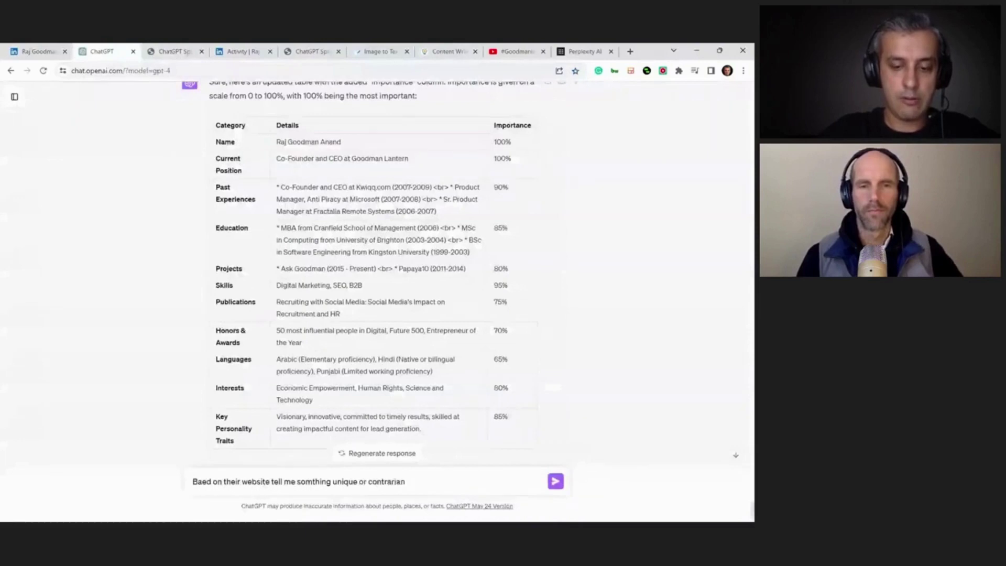
pyautogui.write(' about the c')
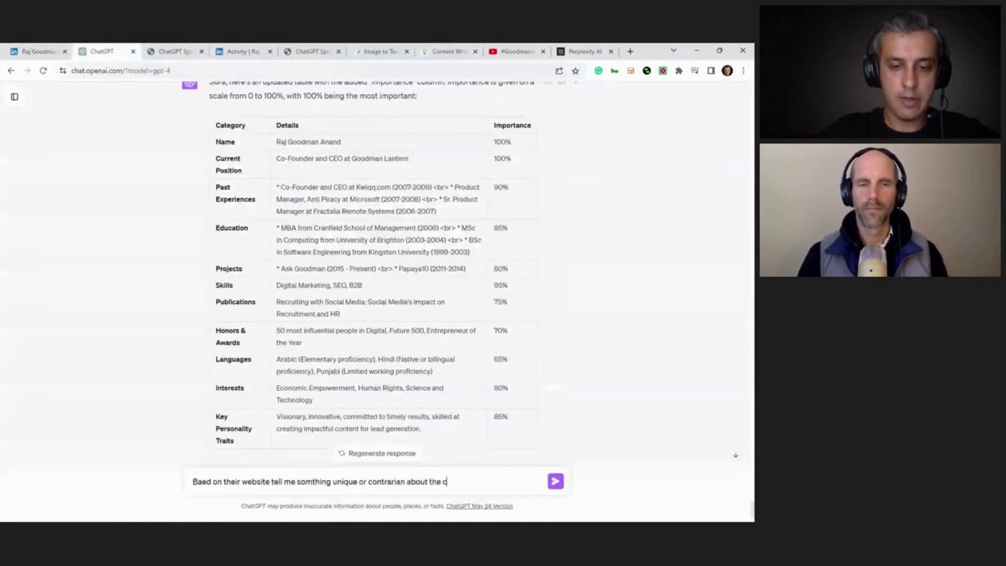
pyautogui.write('omapny:')
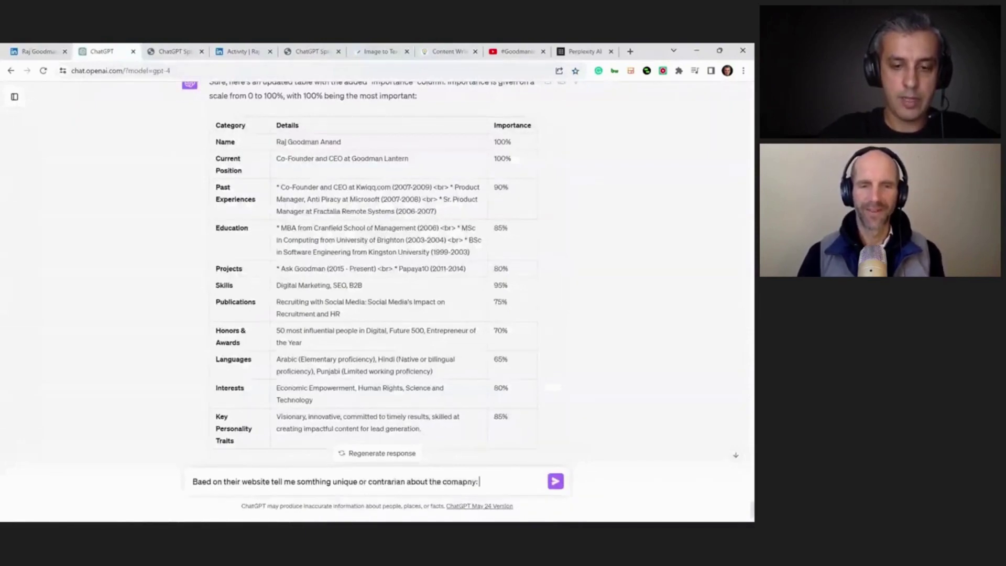
pyautogui.press('Return')
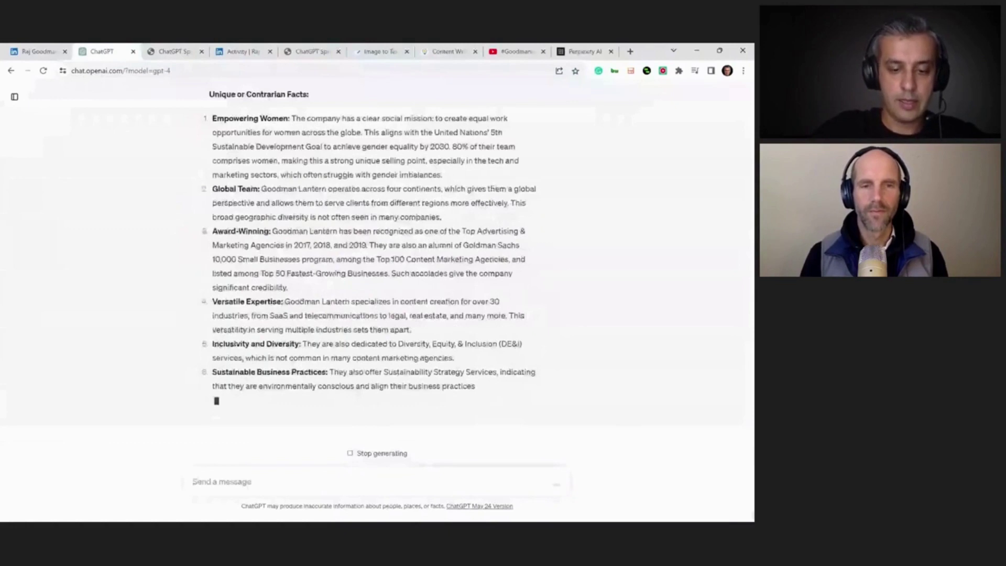
# Send the follow-up "summarise this in a tabular format and add a column to provide how relevant or important this is in percentage"
pyautogui.write('summarise this in a tabular format and ')
pyautogui.write('a')
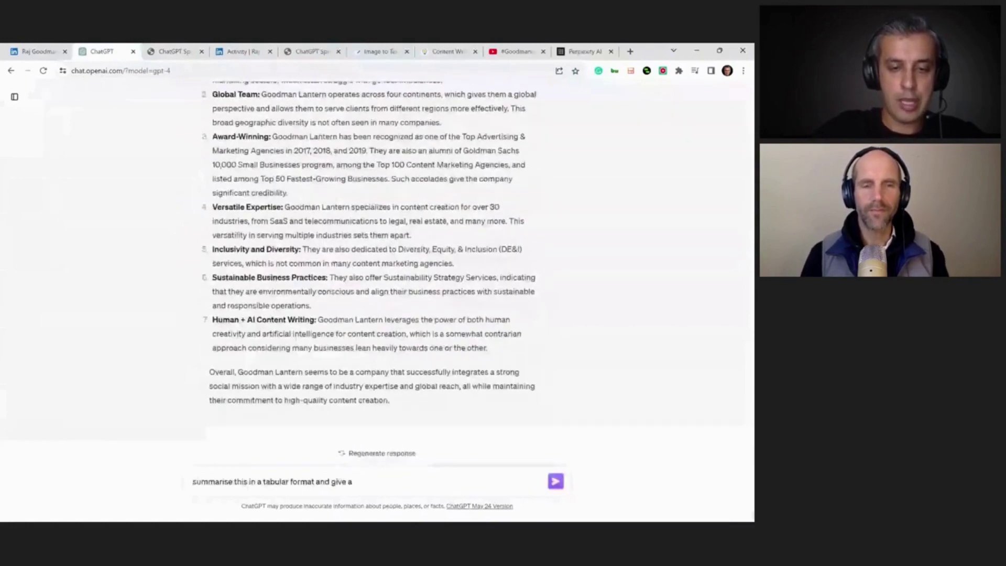
pyautogui.write('dd a column to pr')
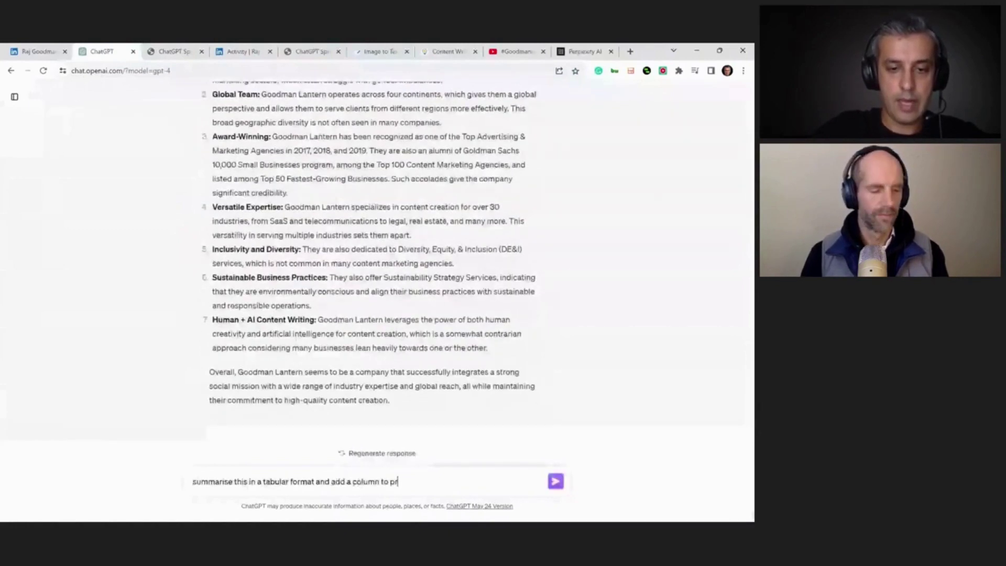
pyautogui.write('ovide more relevant information')
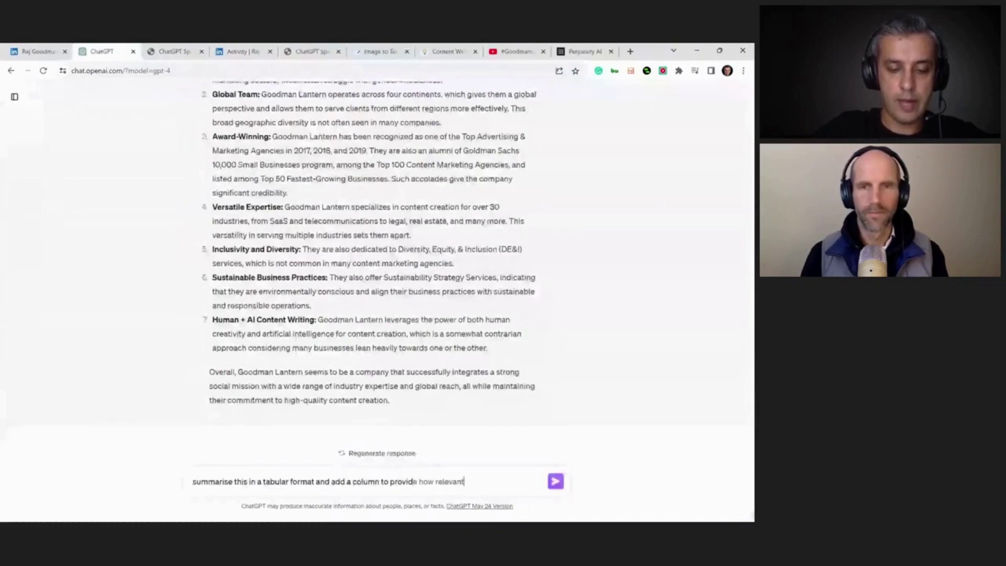
pyautogui.press('Return')
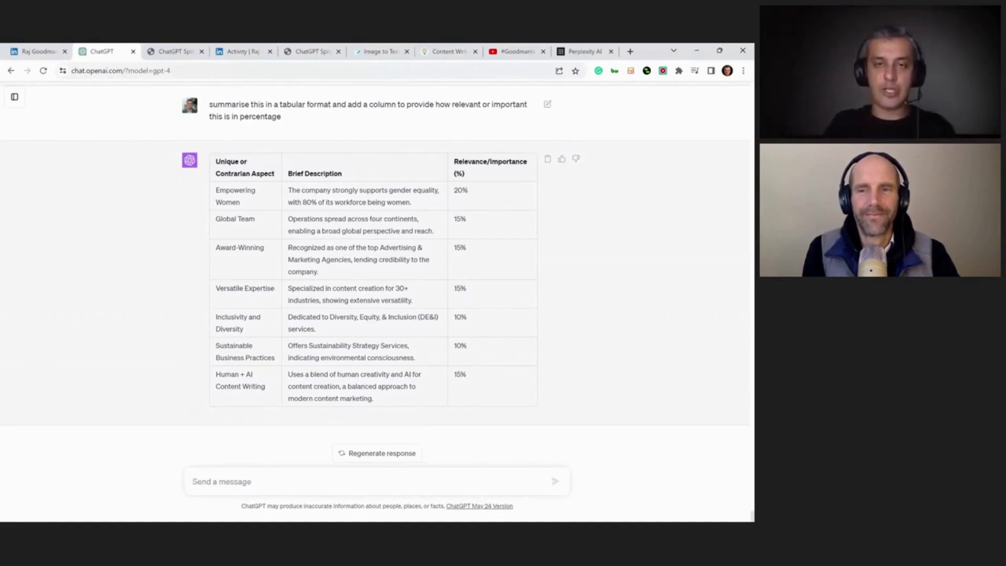
# View the Image to Text Converter page, revisit the ChatGPT table and the Splitter output, and return to the converter
pyautogui.click(380, 52)
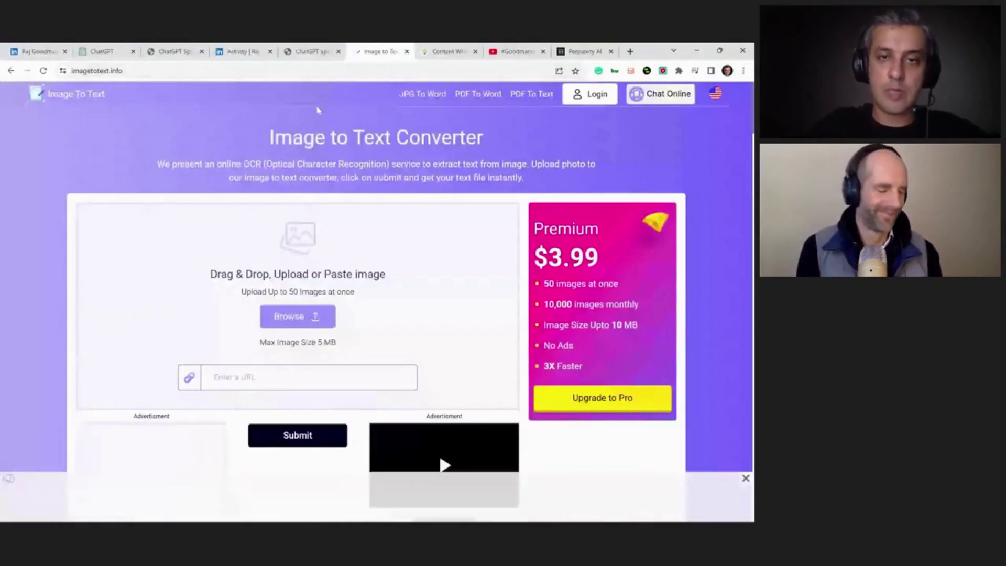
pyautogui.scroll(-1, 307, 189)
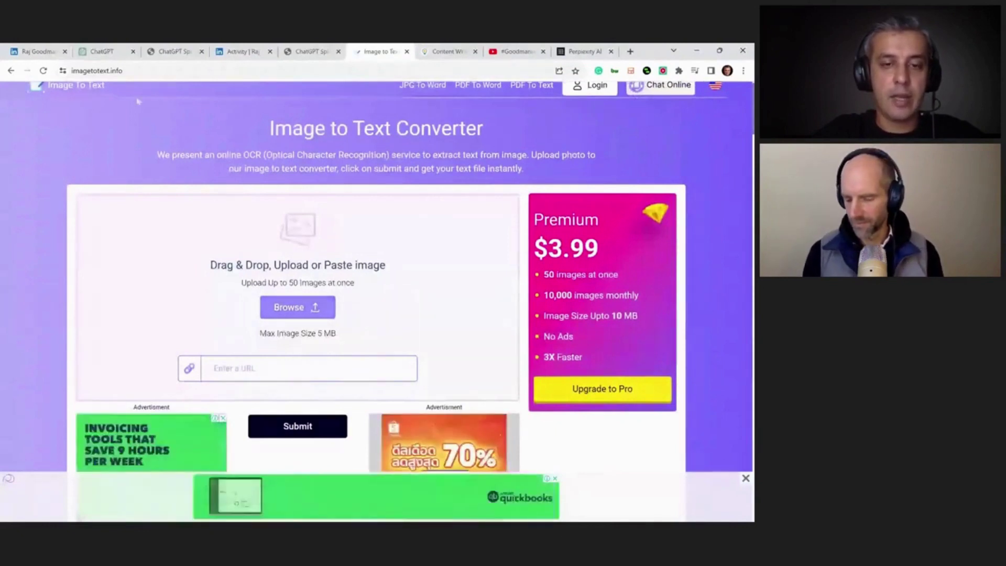
pyautogui.hotkey('ctrl', '2')
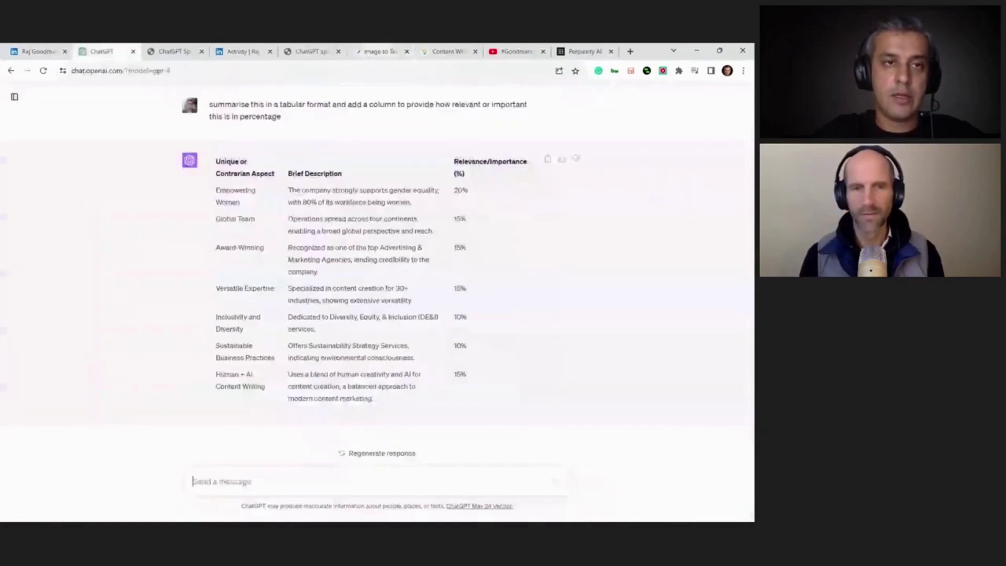
pyautogui.hotkey('ctrl', 'Tab')
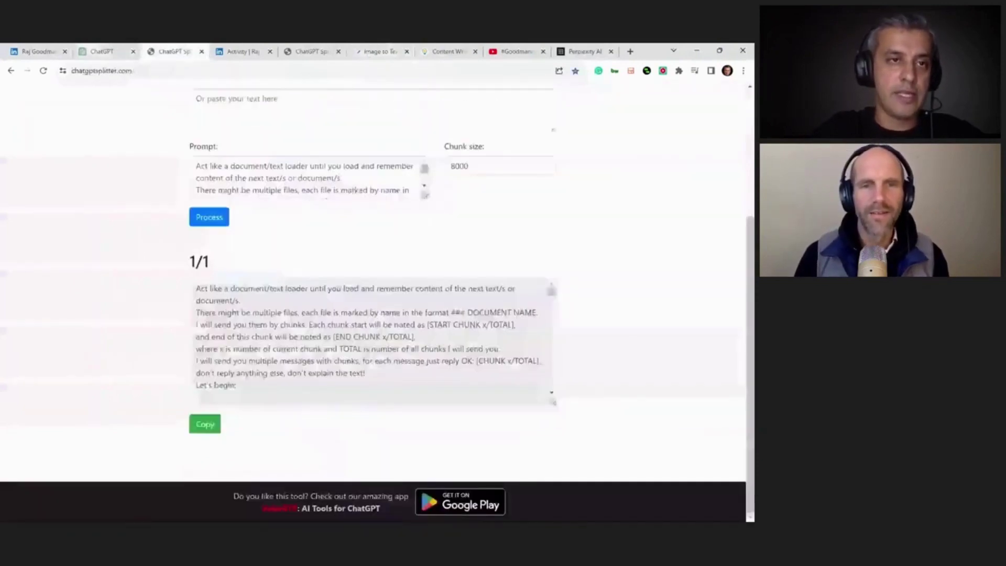
pyautogui.hotkey('ctrl', '6')
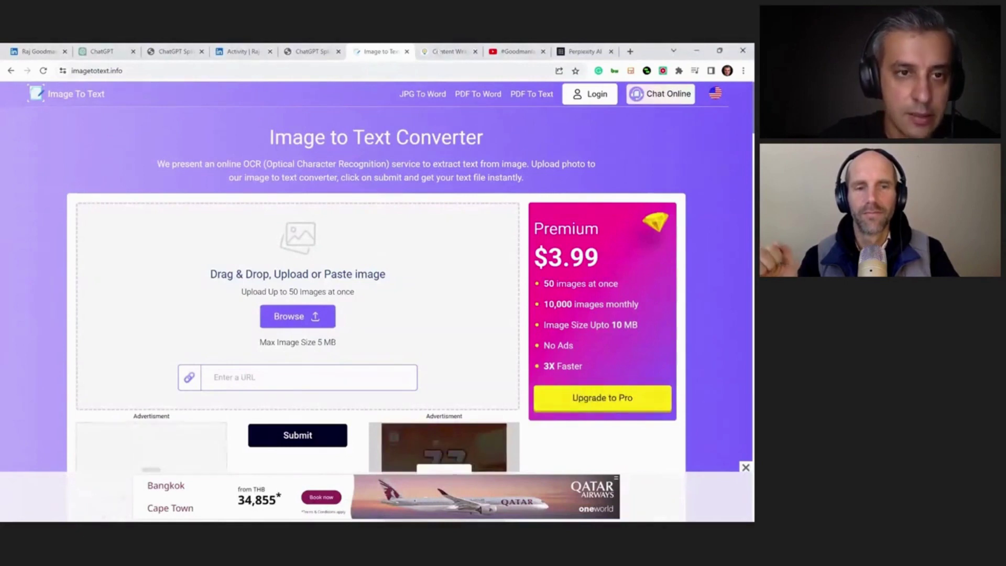
# Search Google for "image with text" in a new tab, check the Image to Text Converter page, and return to the results
pyautogui.hotkey('ctrl', 't')
pyautogui.write('image wit')
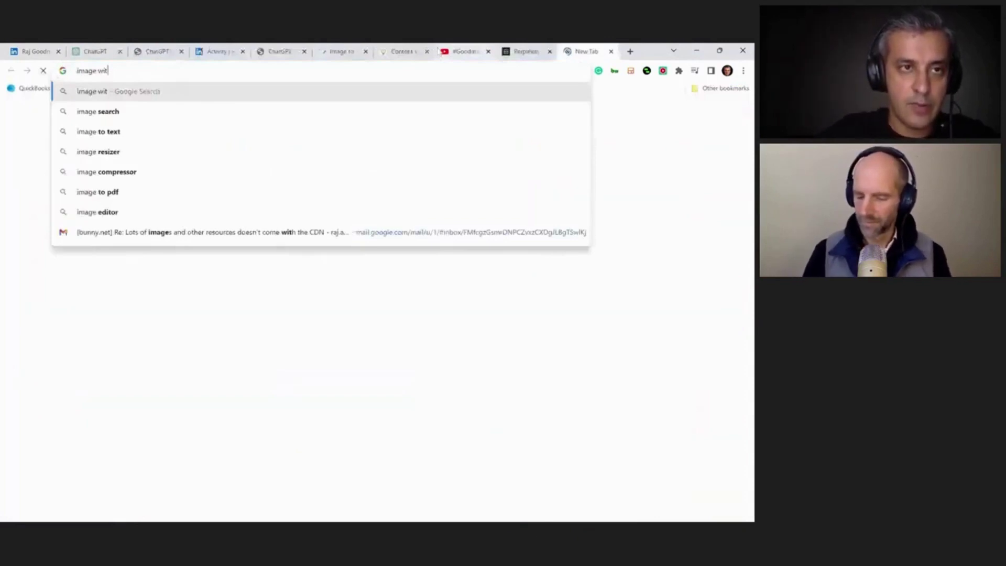
pyautogui.write('h text')
pyautogui.press('Return')
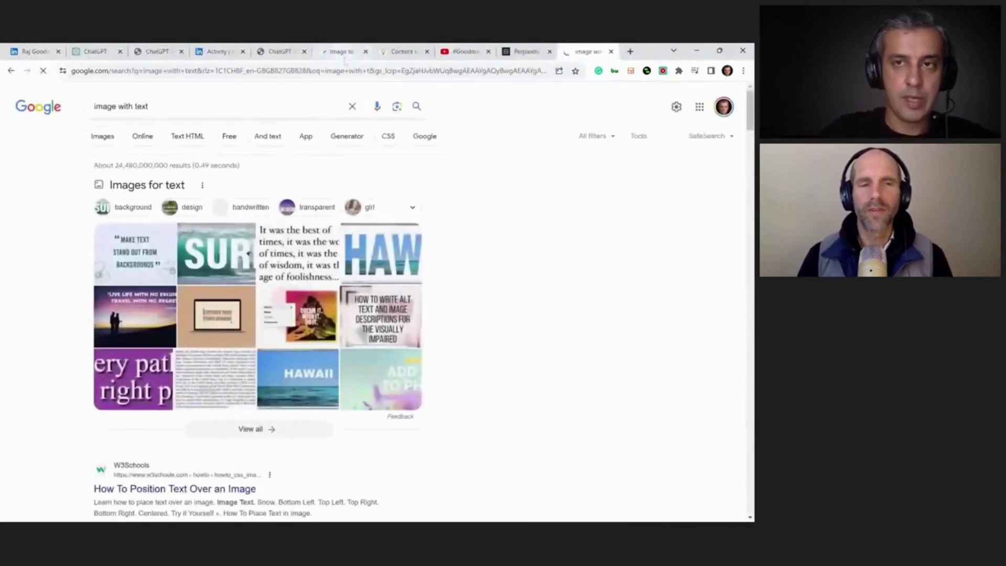
pyautogui.click(343, 53)
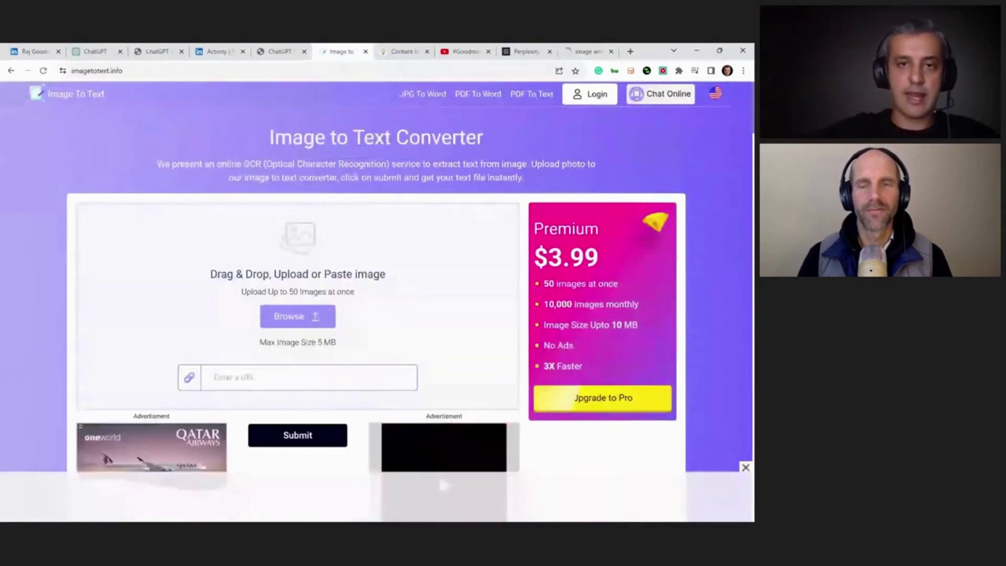
pyautogui.hotkey('ctrl', '9')
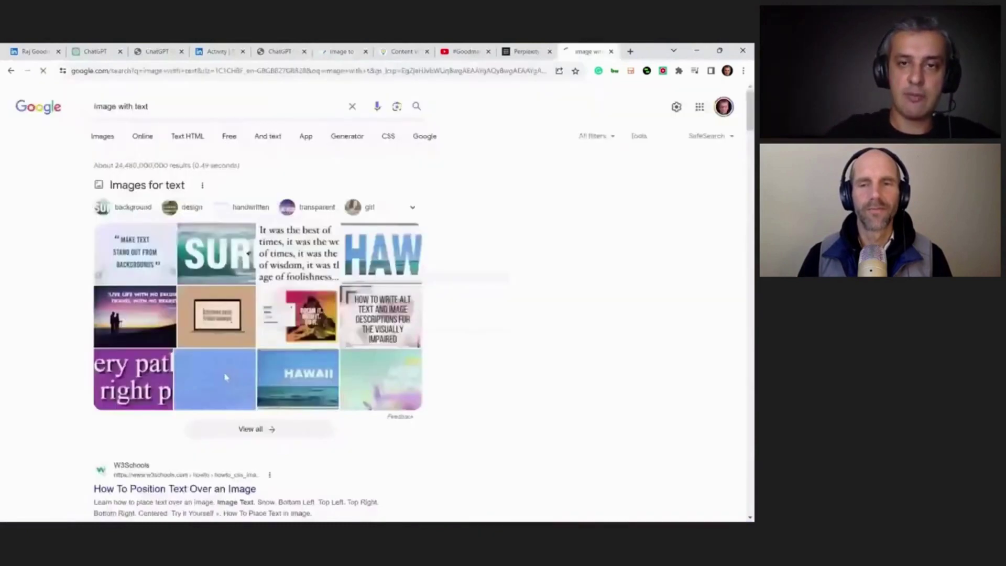
# Open the Stack Overflow result "OCR: Extract text from Image" and paste its sample text image into the Image to Text Converter
pyautogui.click(225, 377)
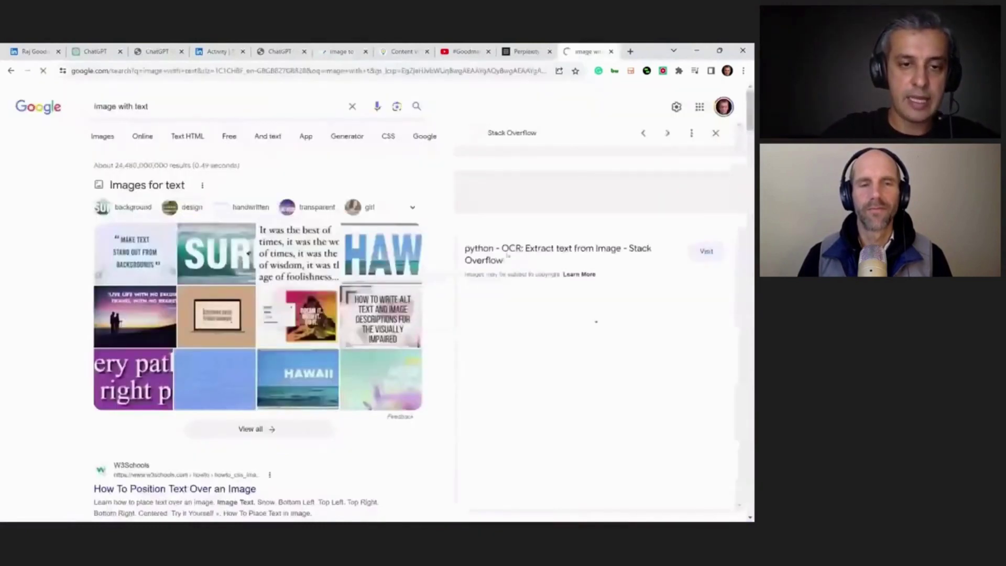
pyautogui.click(482, 197)
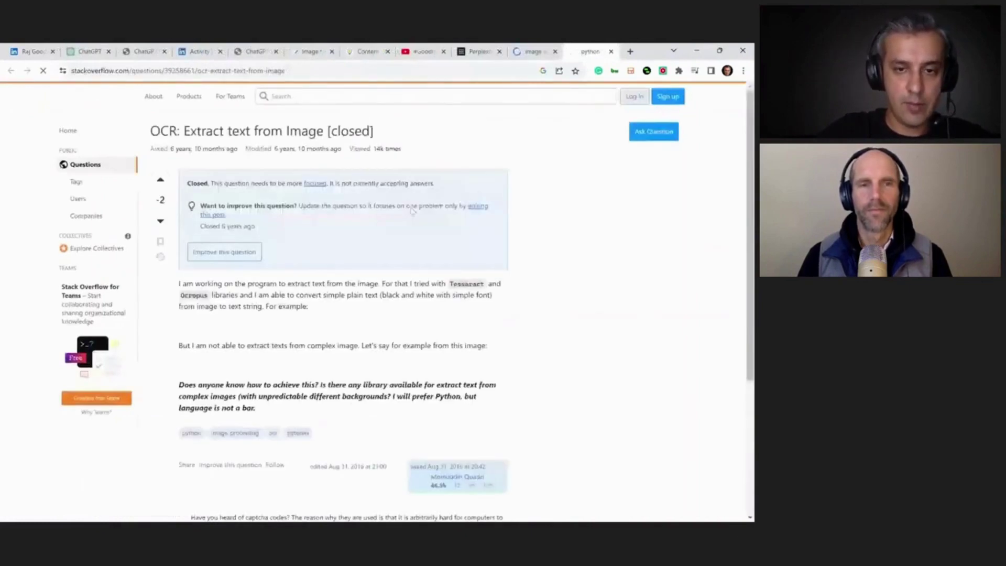
pyautogui.scroll(-3, 413, 211)
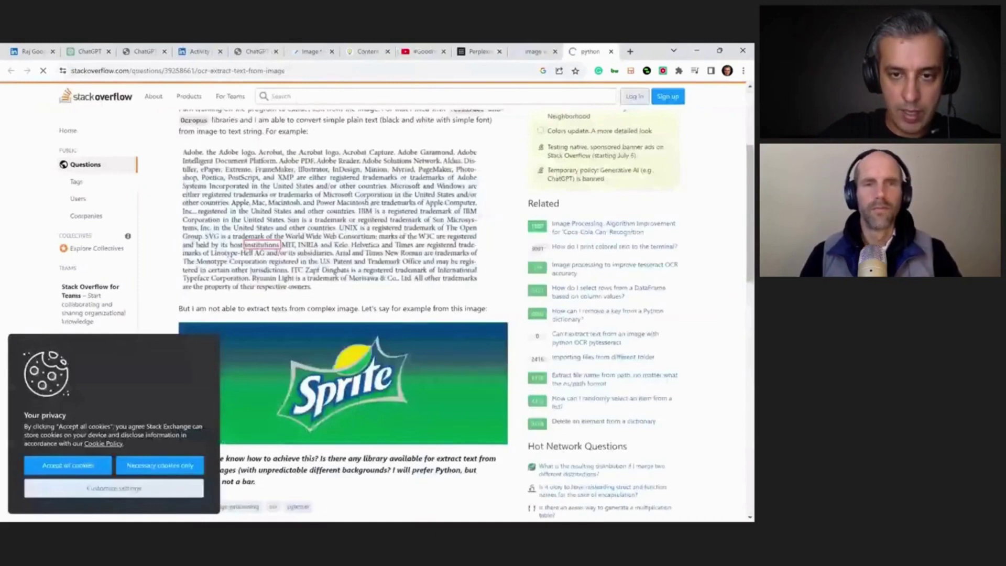
pyautogui.click(312, 52)
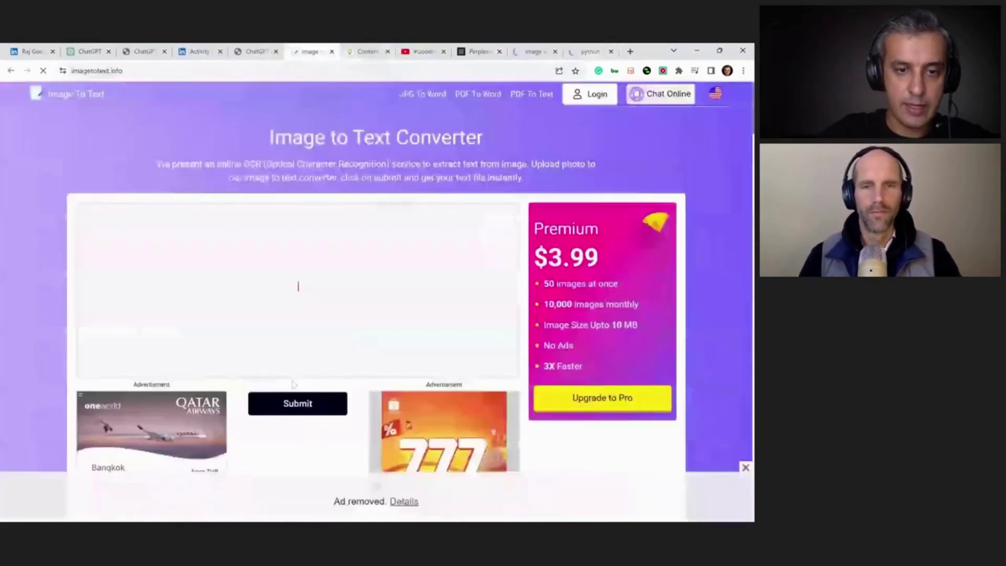
pyautogui.hotkey('ctrl', 'v')
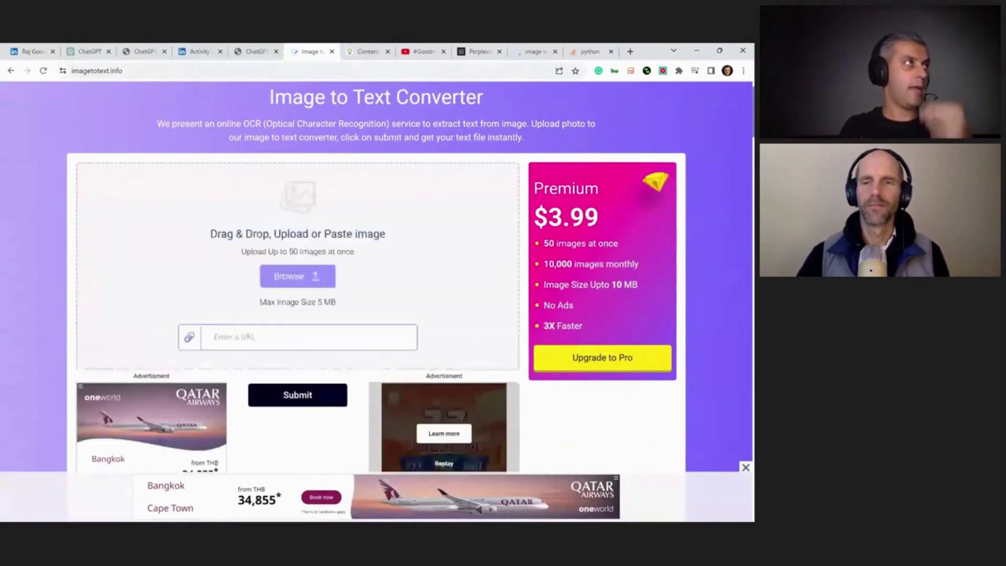
# Close the Content, Image to Text Converter and LinkedIn Activity pages, leaving the Goodman Lantern YouTube video on screen
pyautogui.scroll(-1, 313, 333)
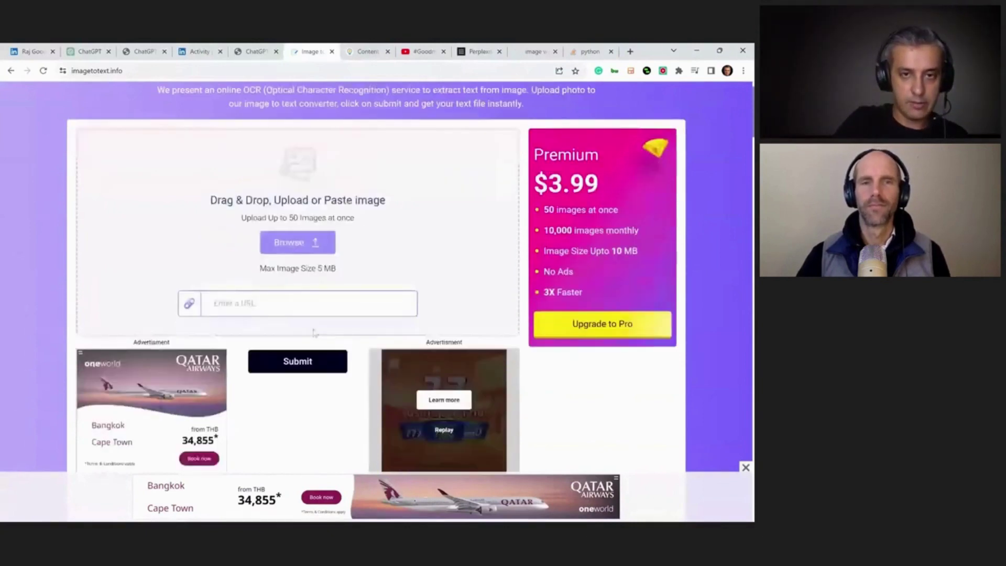
pyautogui.scroll(2, 409, 163)
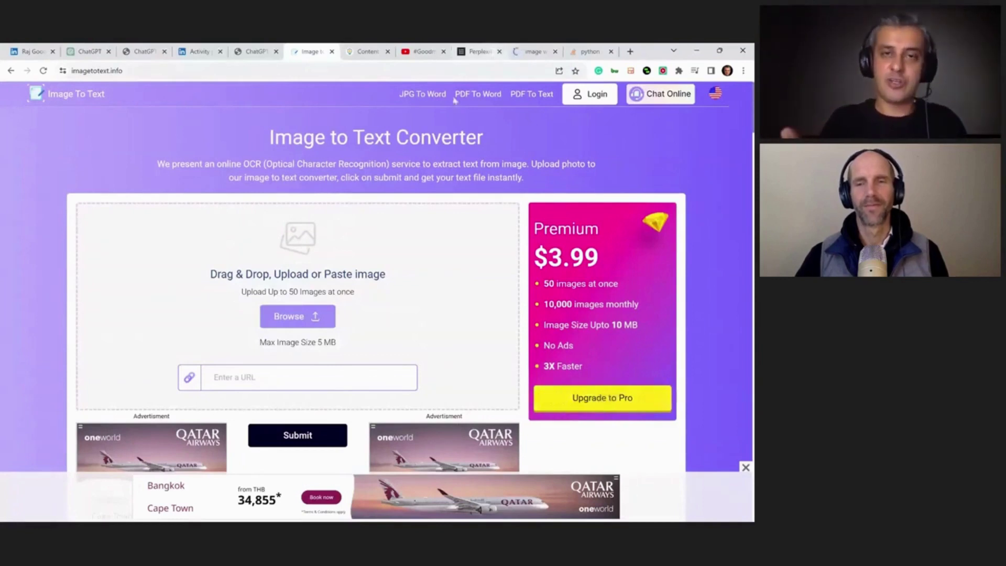
pyautogui.click(388, 51)
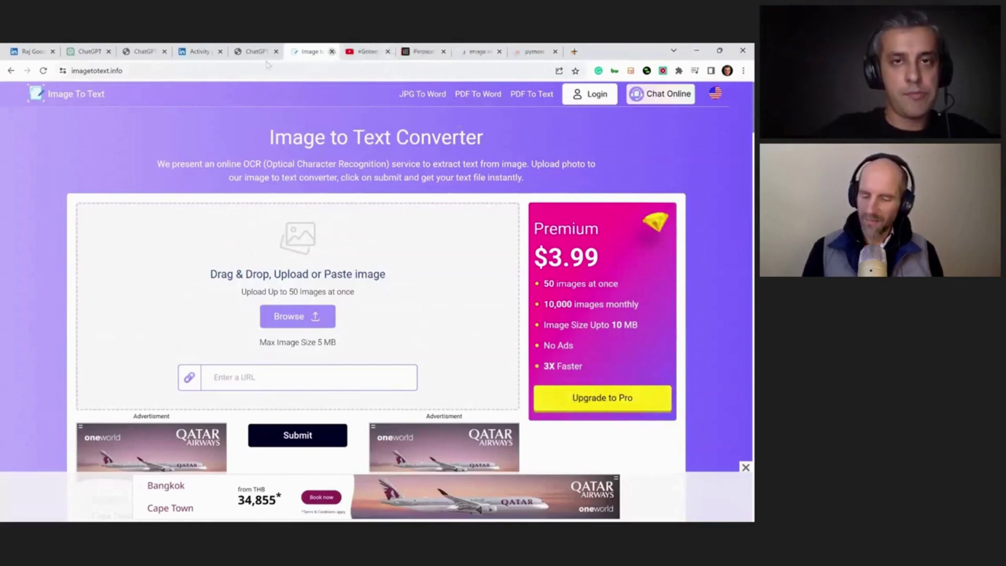
pyautogui.hotkey('ctrl', 'w')
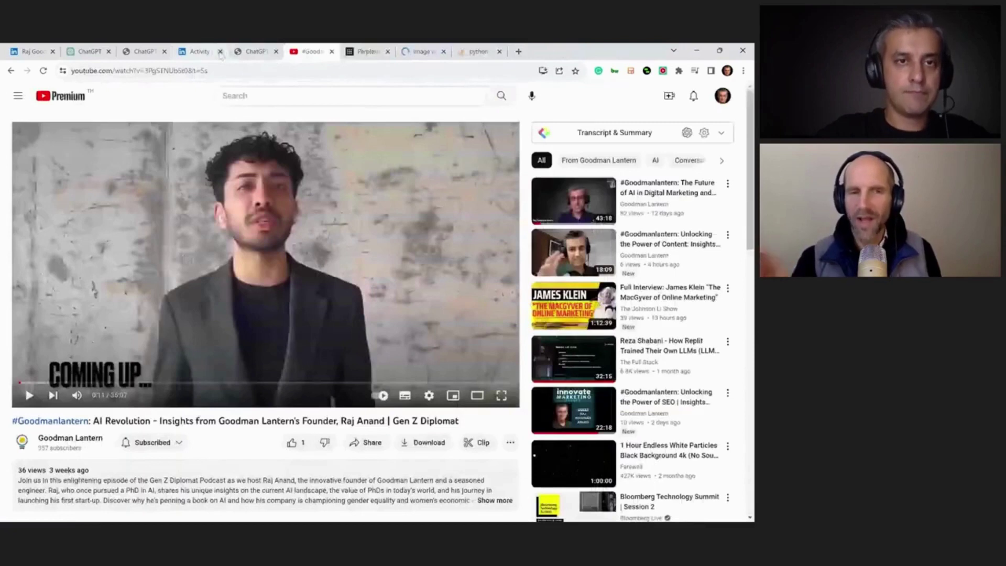
pyautogui.click(220, 51)
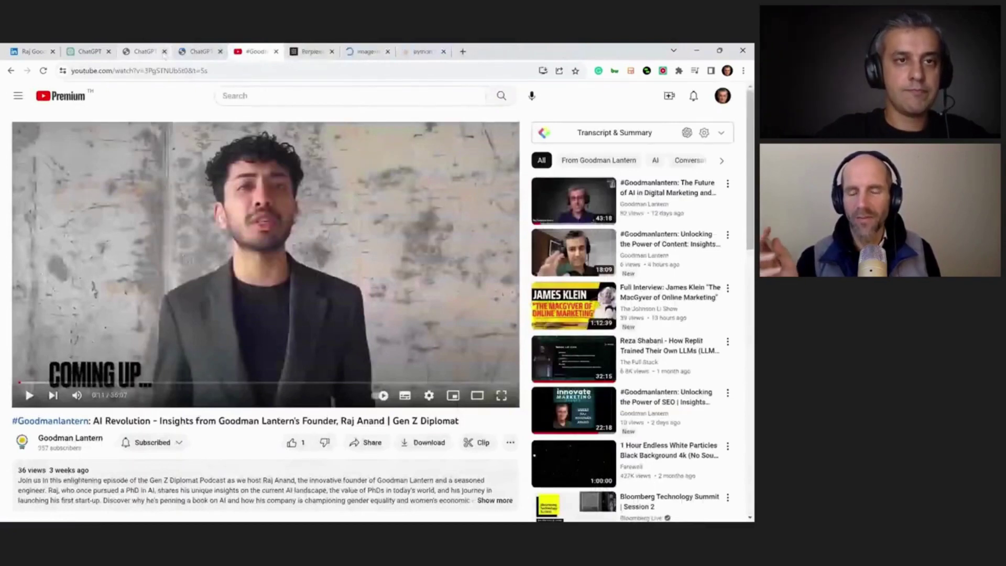
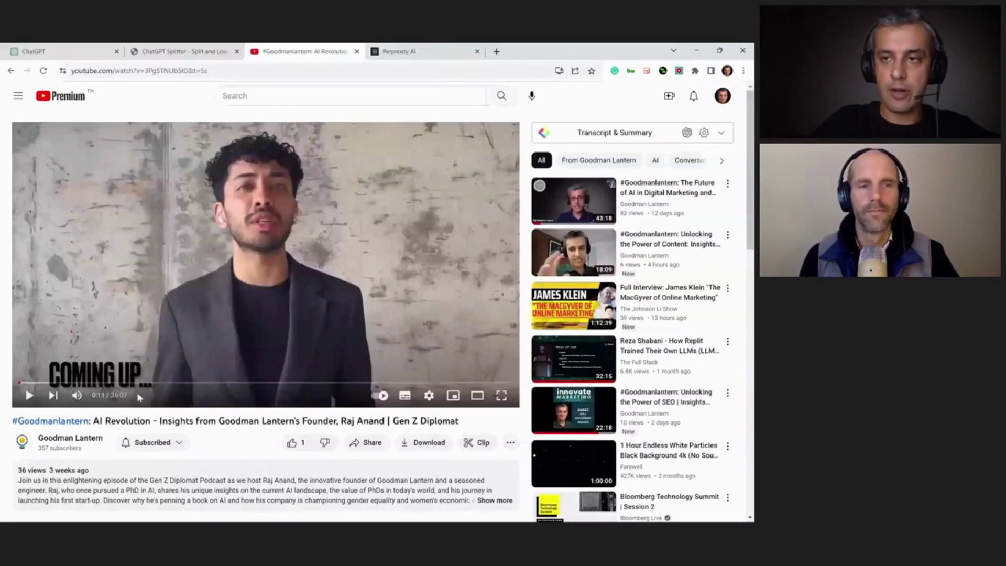
# Copy the Goodman Lantern YouTube video's transcript into ChatGPT Splitter and process it into chunks
pyautogui.click(721, 134)
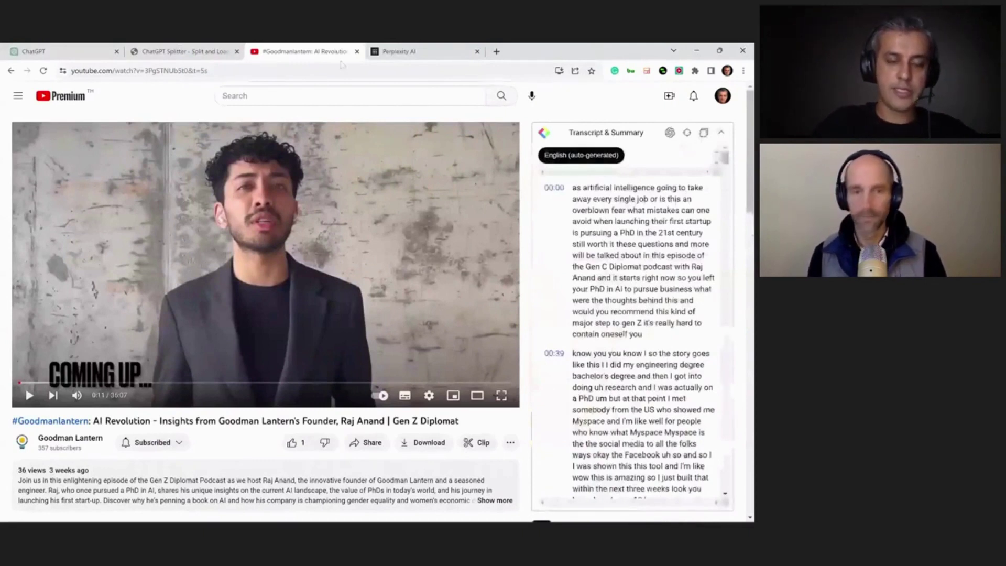
pyautogui.click(186, 51)
pyautogui.click(367, 296)
pyautogui.hotkey('ctrl', 'v')
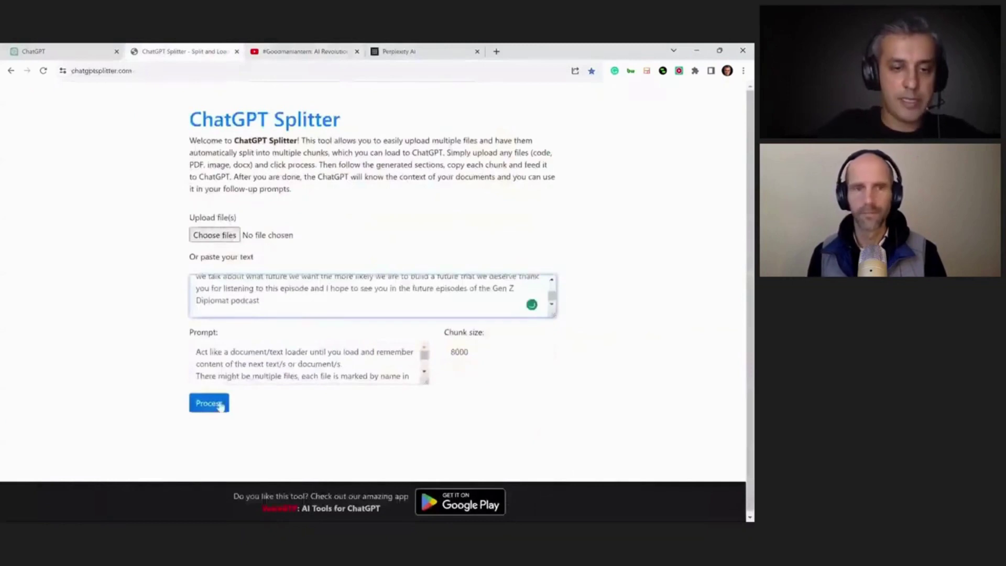
pyautogui.click(209, 403)
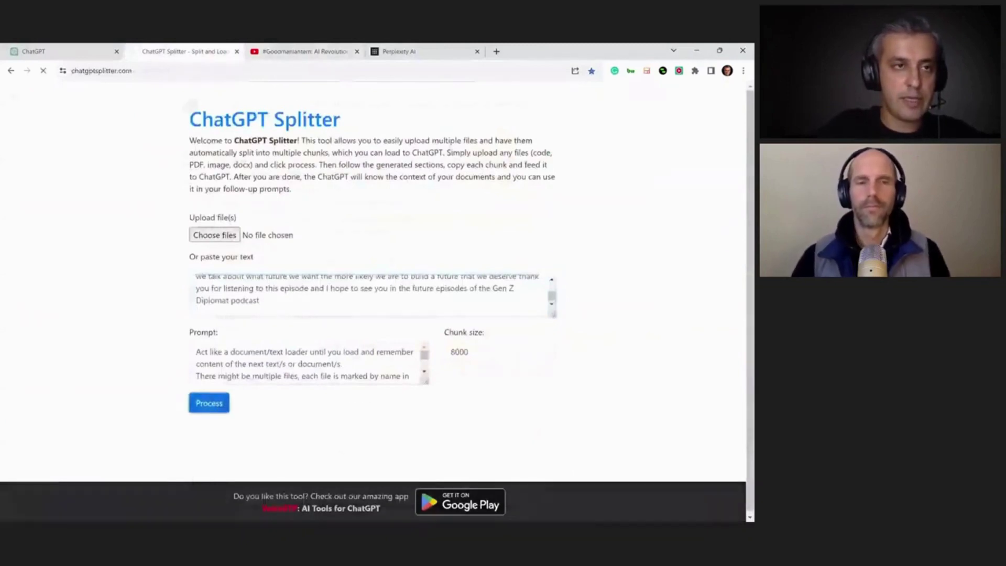
# Start a new ChatGPT chat and send it the transcript chunks 1/4 to 4/4 copied from ChatGPT Splitter
pyautogui.click(33, 51)
pyautogui.click(39, 97)
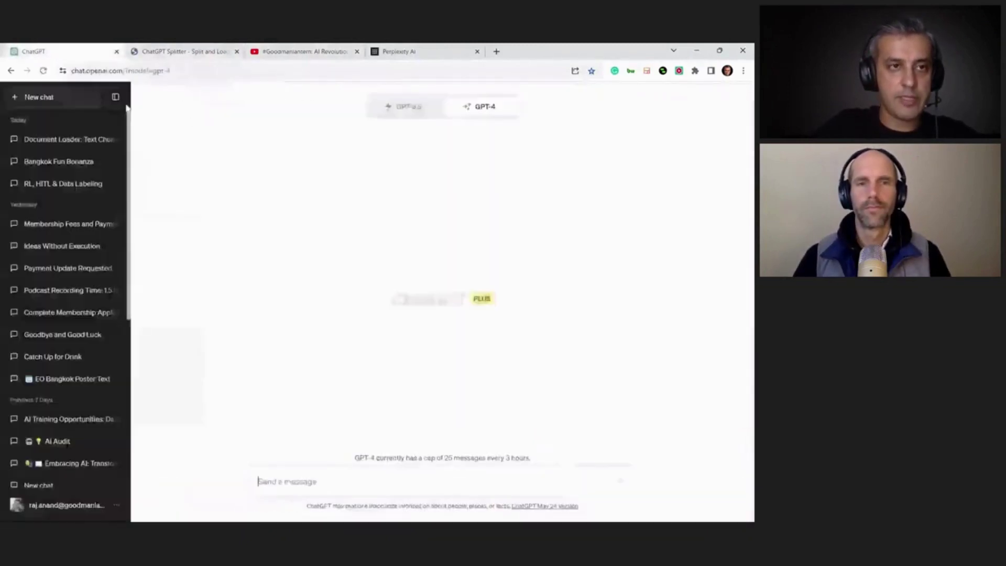
pyautogui.click(185, 51)
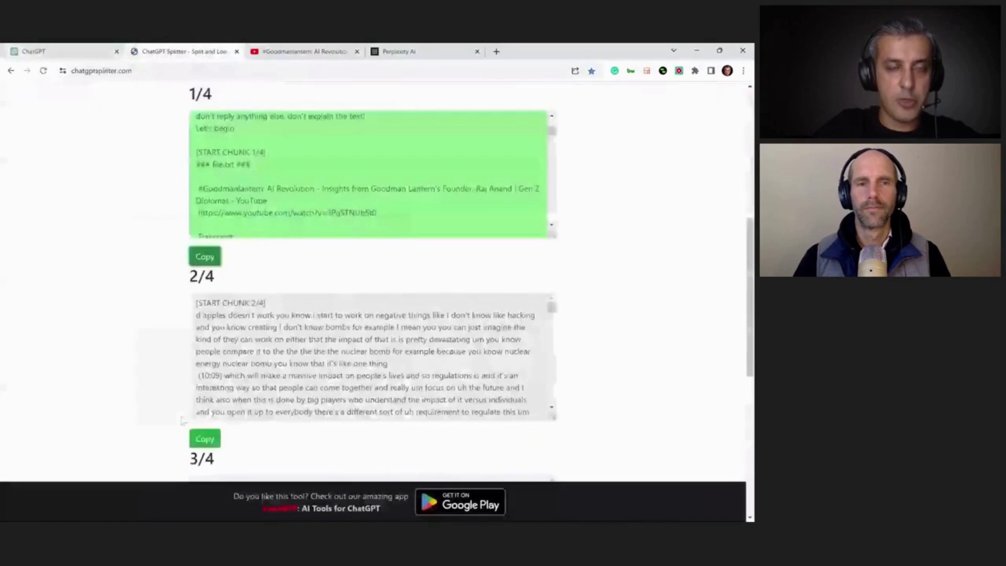
pyautogui.click(205, 438)
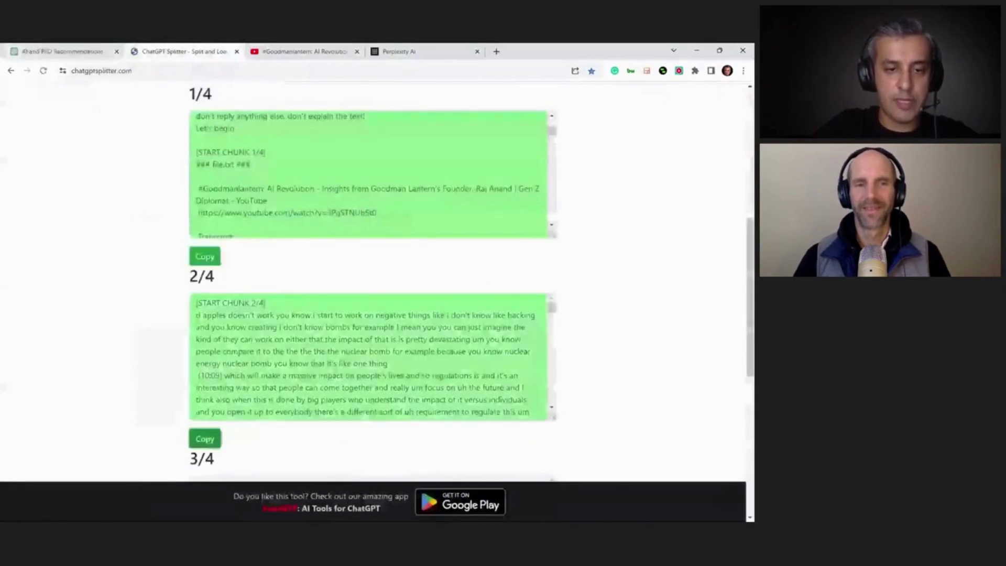
pyautogui.hotkey('ctrl', '1')
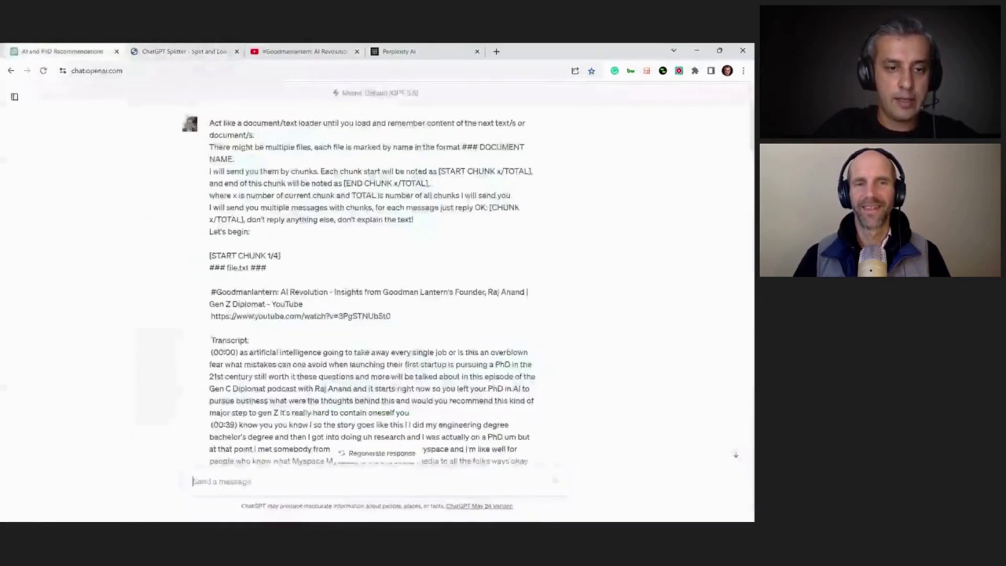
pyautogui.hotkey('ctrl', '2')
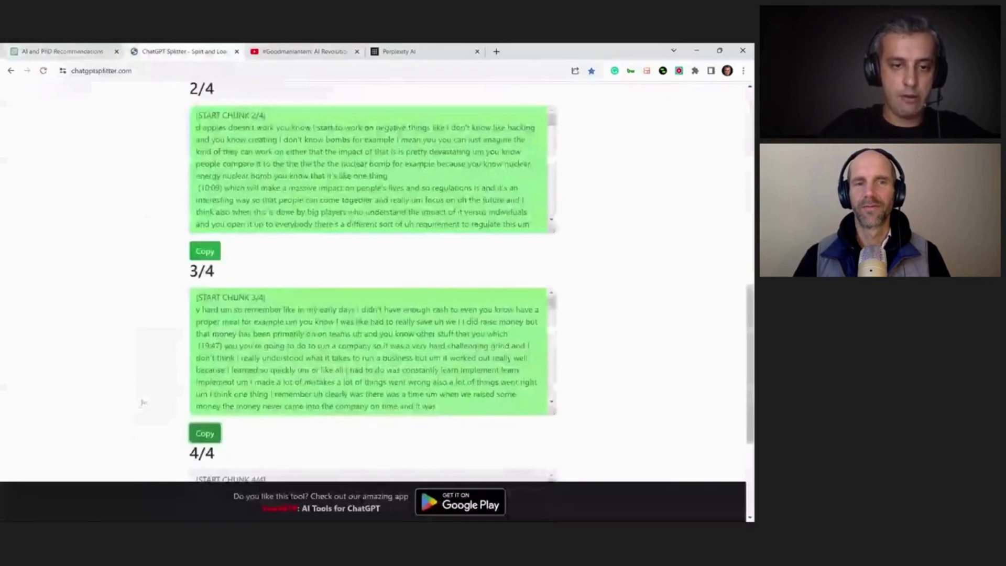
pyautogui.hotkey('ctrl', '1')
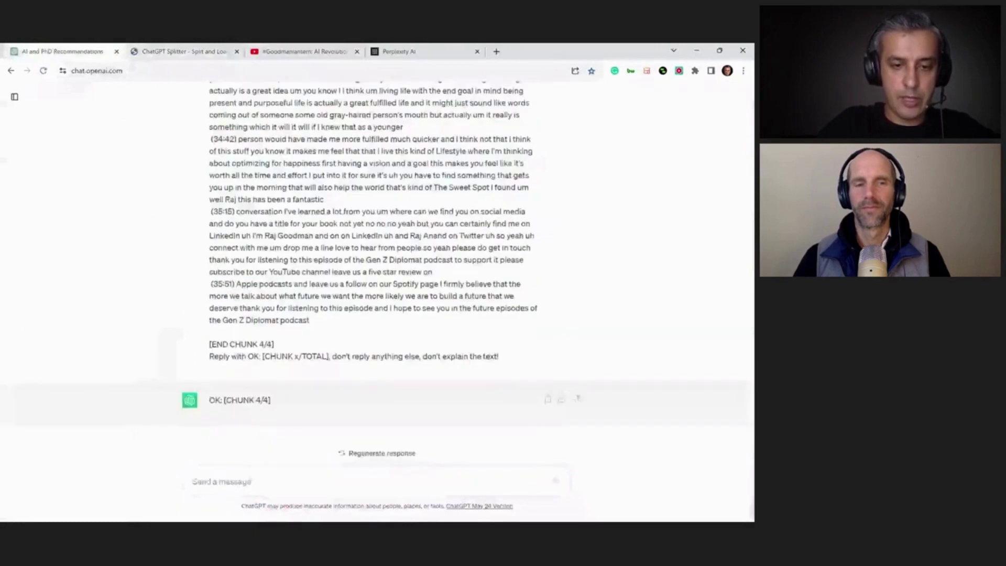
# Write the prompt "Summarise the video in a tabular format. Include in the table as column the actual transcription i.e. the quote."
pyautogui.write('Sum')
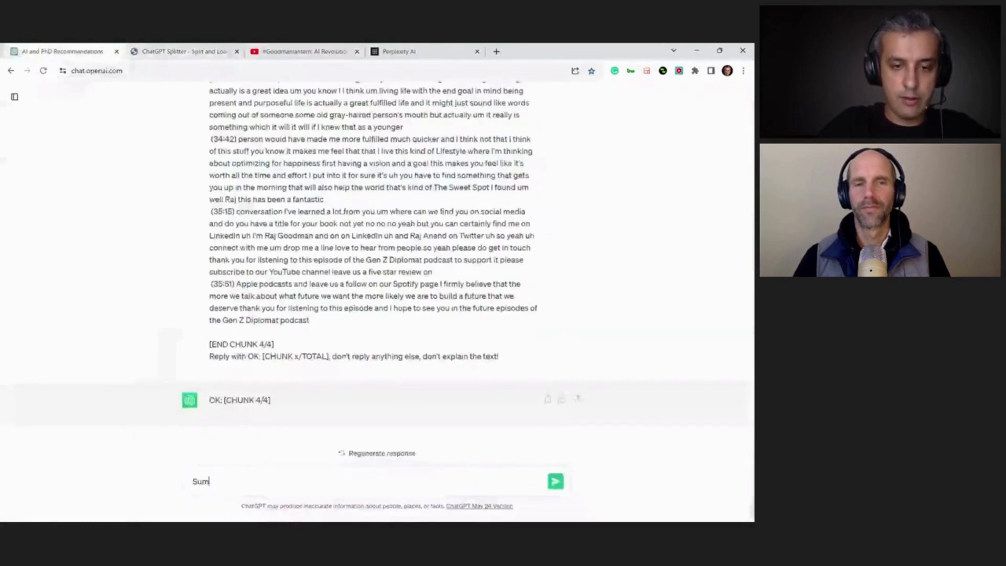
pyautogui.write('marise the vi')
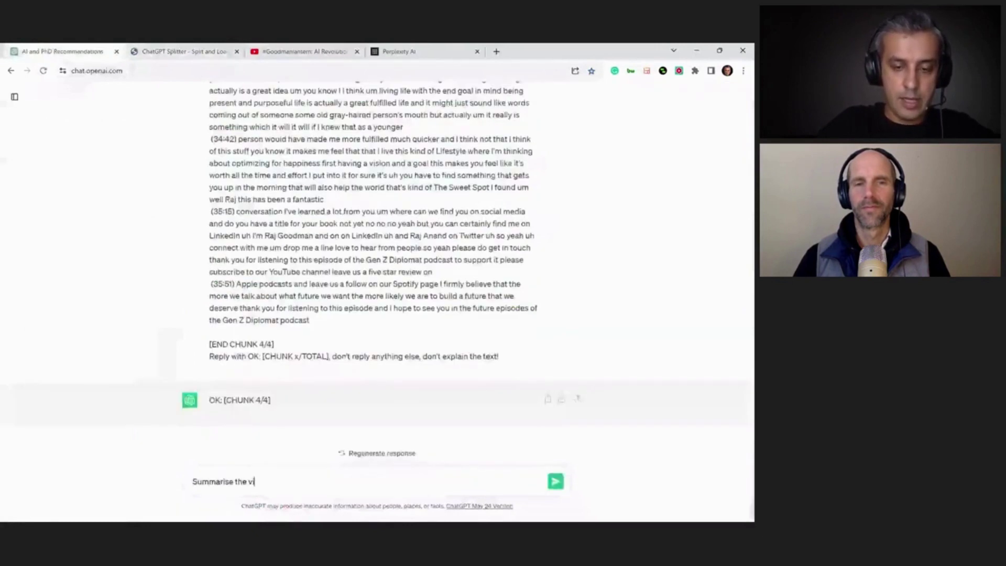
pyautogui.write('deo in a tab')
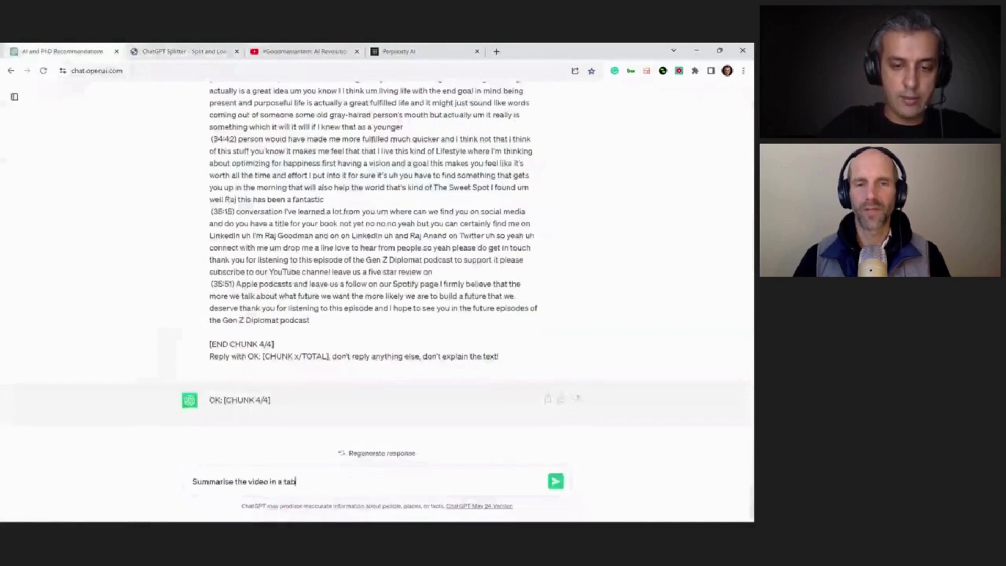
pyautogui.write('ular format. Include in t')
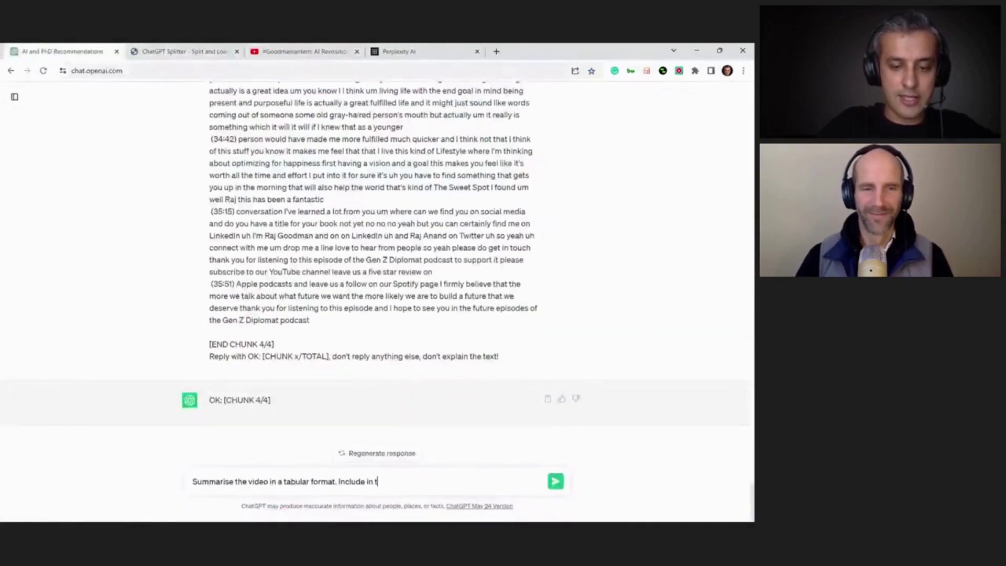
pyautogui.write('he table')
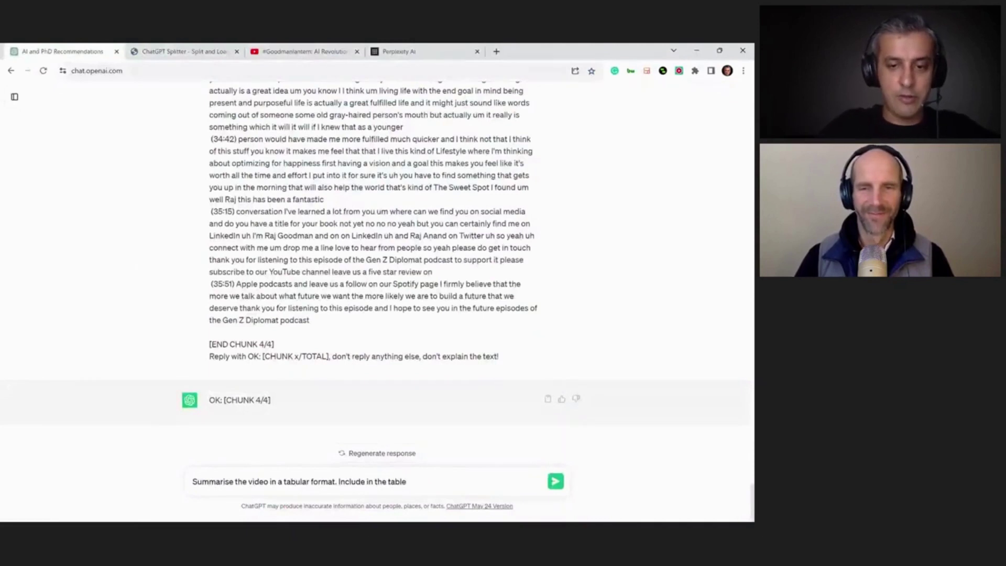
pyautogui.write(' as column the')
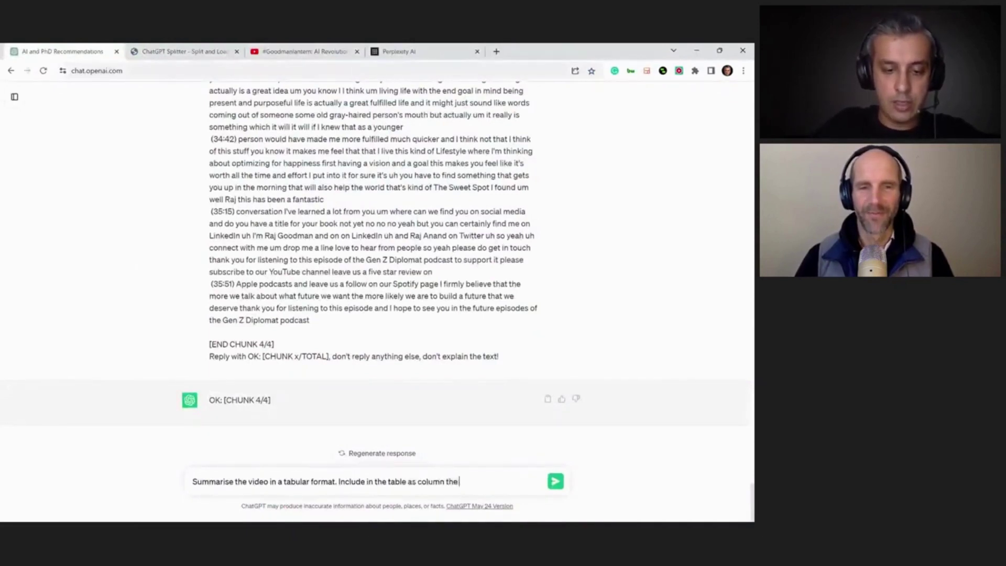
pyautogui.write(' actual transcription')
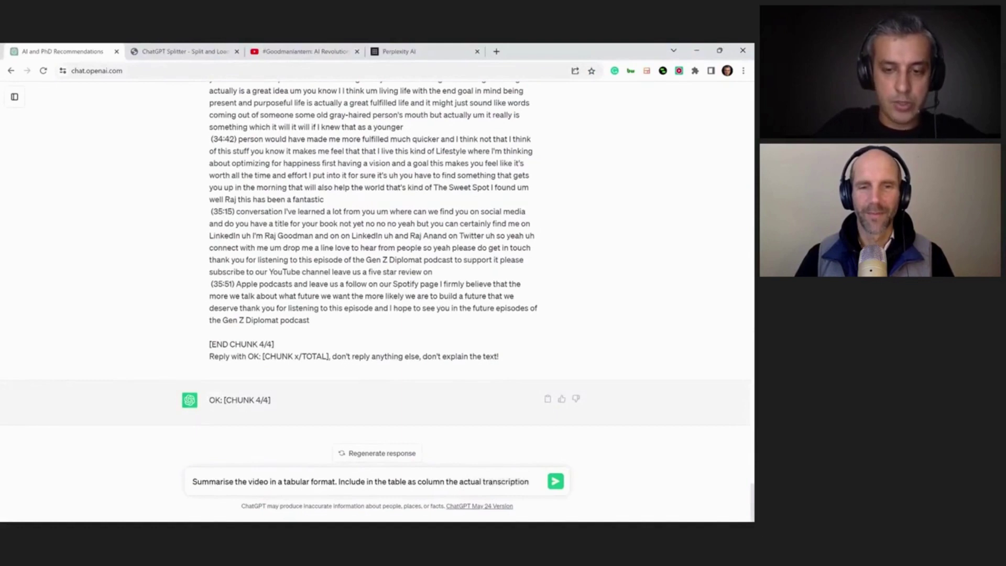
pyautogui.write(' i.e.')
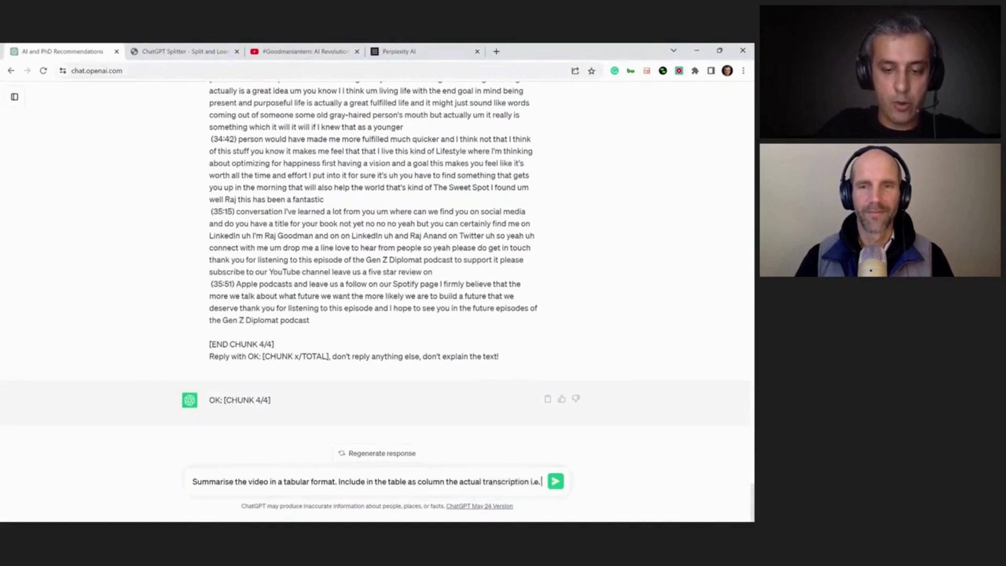
pyautogui.write(' the quote.')
pyautogui.hotkey('shift', 'Return')
pyautogui.hotkey('shift', 'Return')
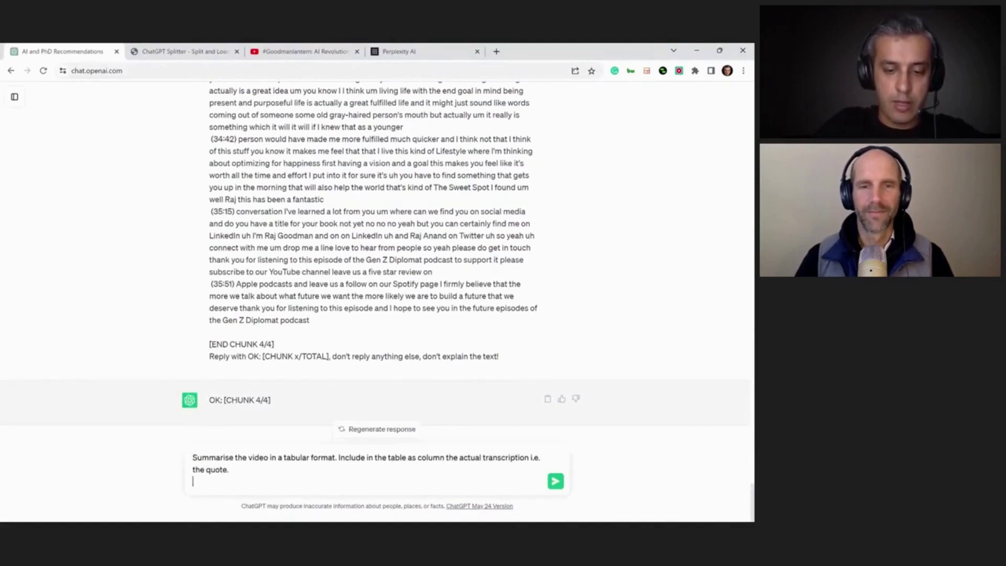
# Add "Only include elements which are unusual or contrerian. Add a percentage of how important this is in relation to AI" and send the prompt
pyautogui.write('Only includ')
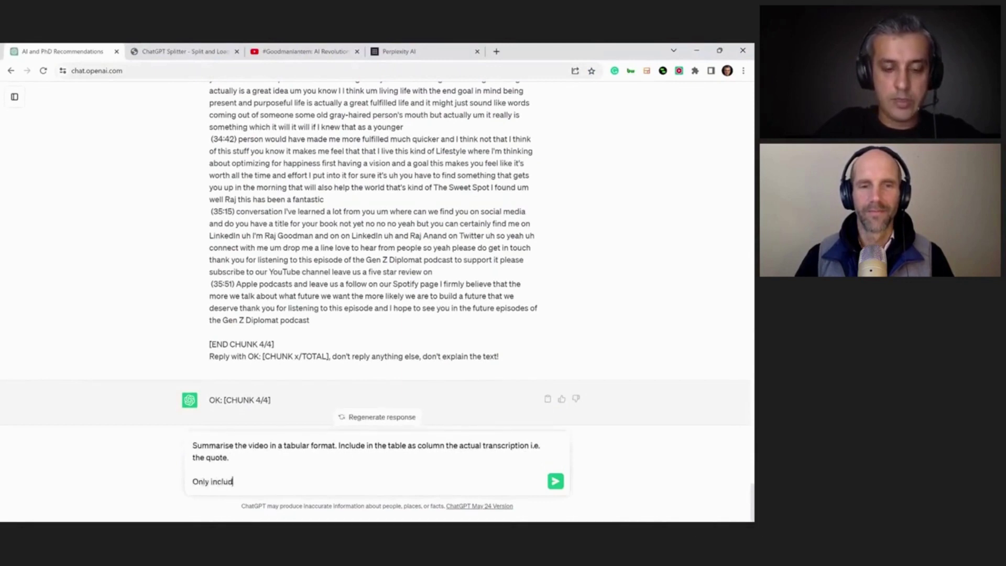
pyautogui.write('e elements which are un')
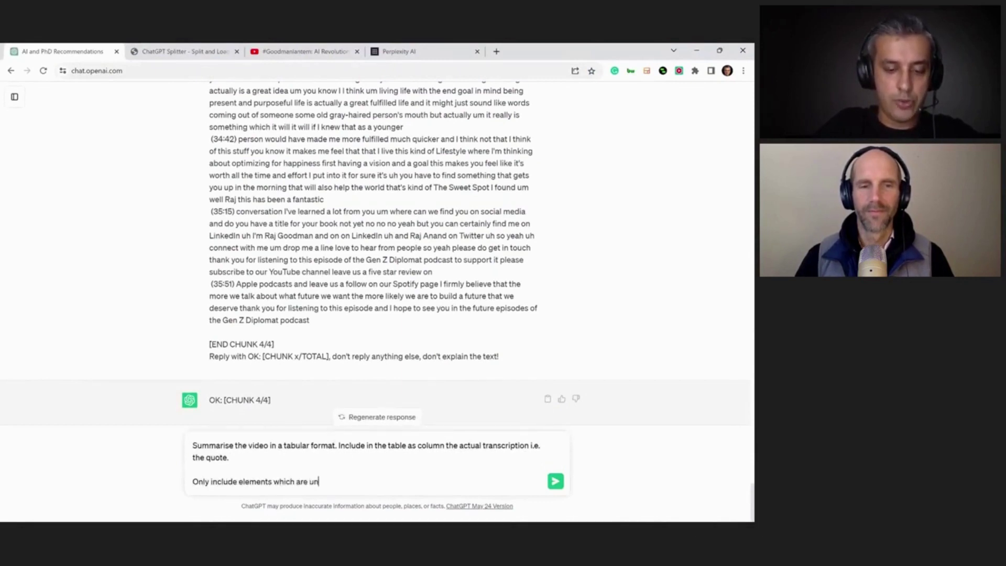
pyautogui.write('usual or contrerian. A')
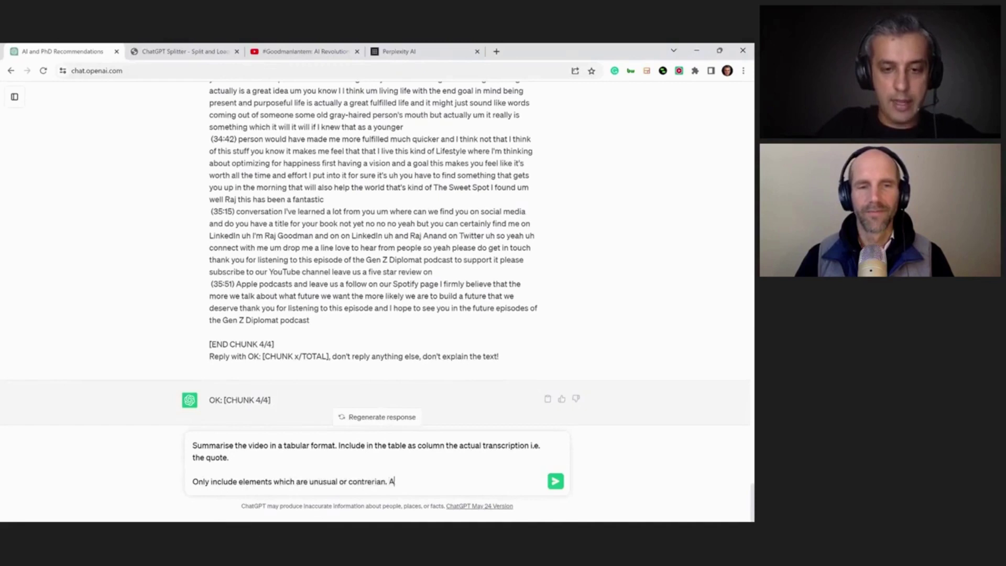
pyautogui.write('dd a percentage of how important this is f')
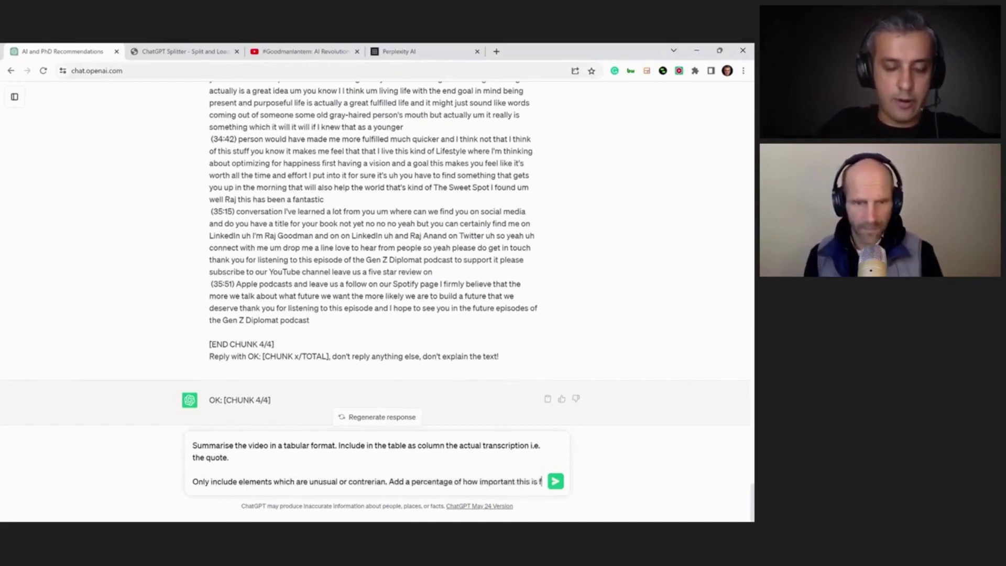
pyautogui.write('or AI')
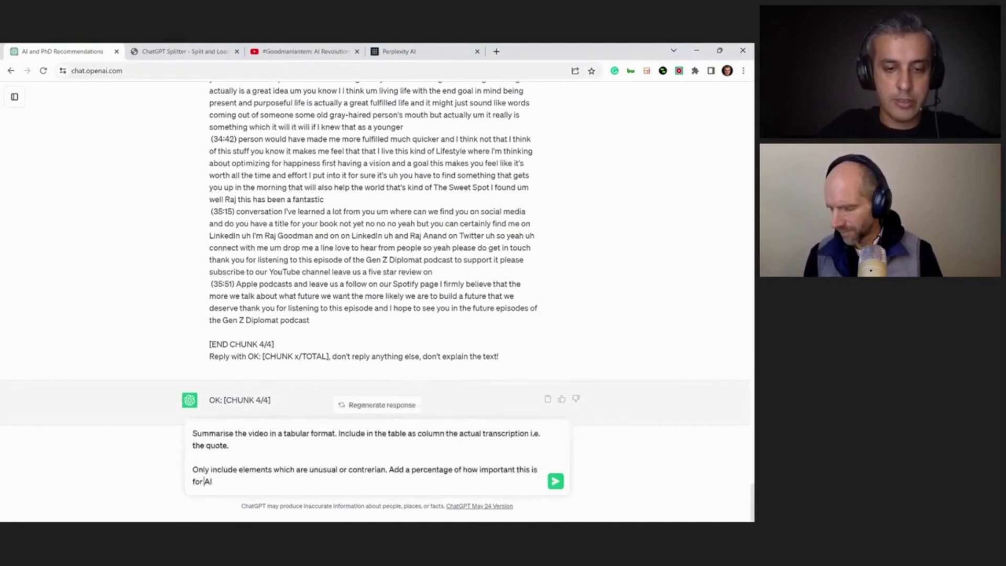
pyautogui.press('BackSpace')
pyautogui.press('BackSpace')
pyautogui.press('BackSpace')
pyautogui.write('in relg')
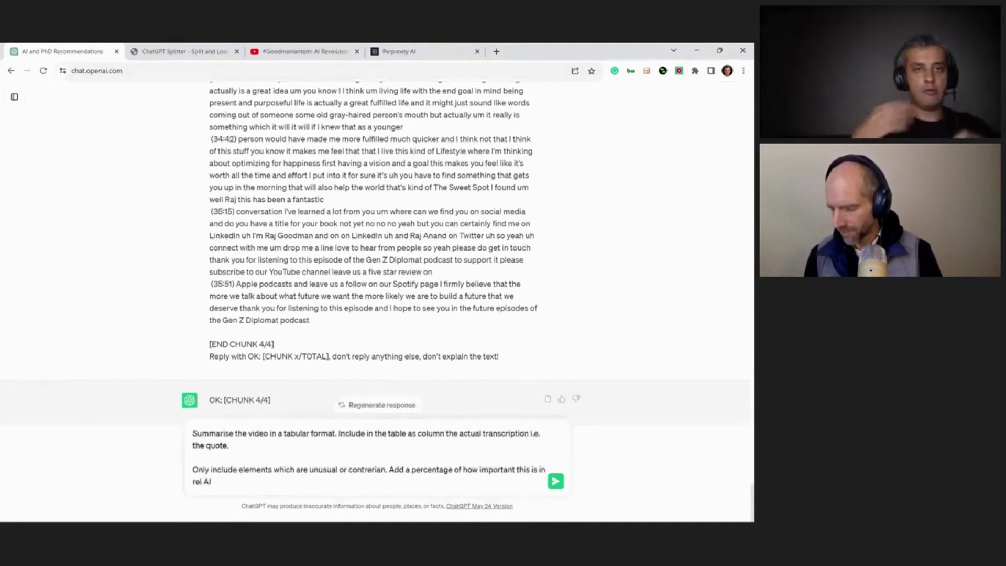
pyautogui.press('Return')
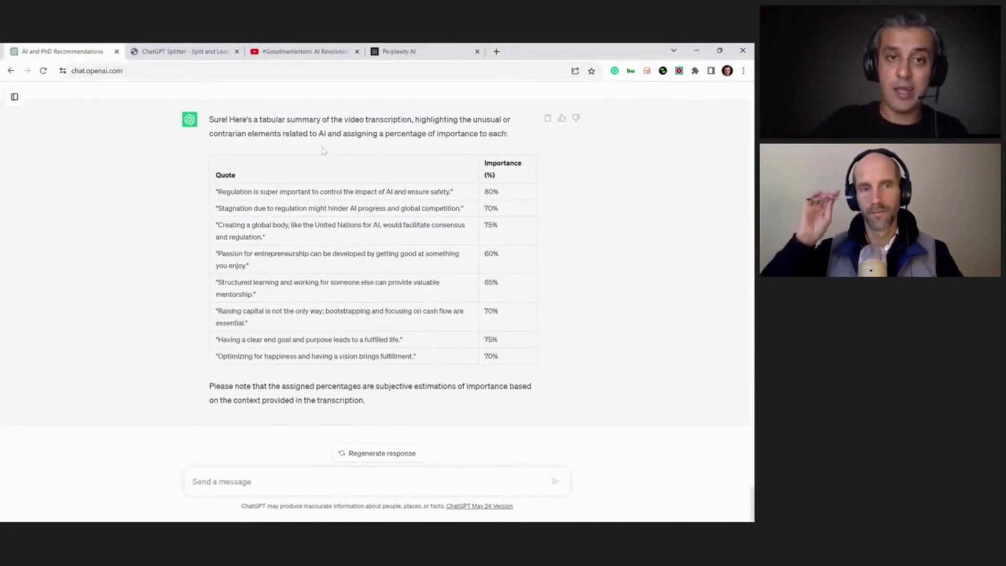
# Edit the sent prompt to append "Add an additional column to mention the timestamp" and resubmit it
pyautogui.scroll(1, 323, 150)
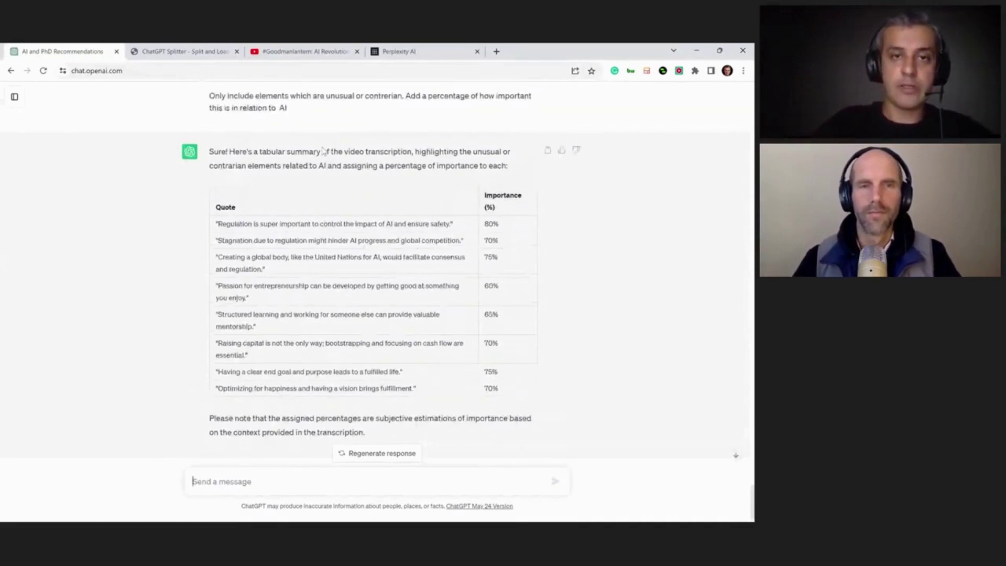
pyautogui.scroll(1, 323, 151)
pyautogui.doubleClick(284, 145)
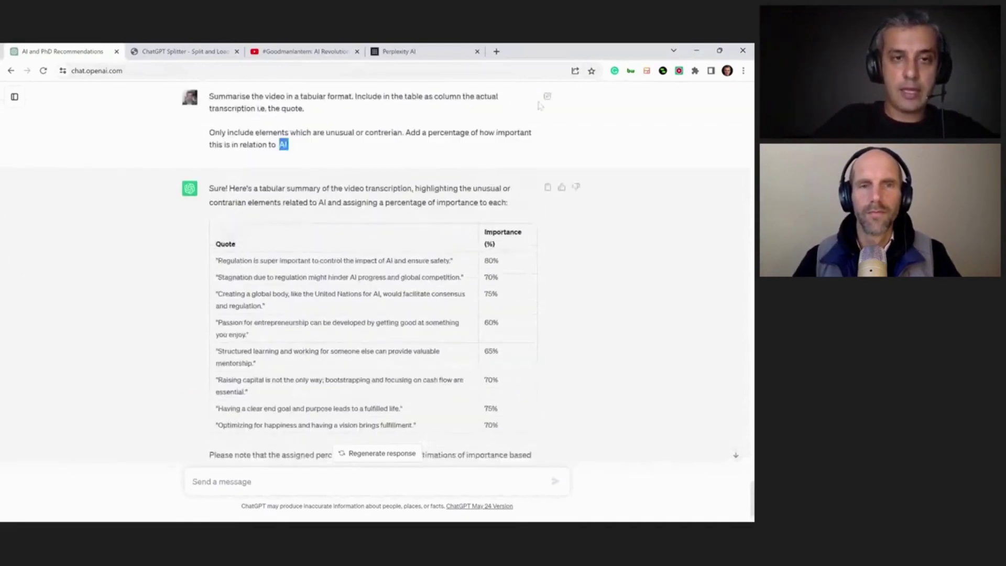
pyautogui.click(546, 96)
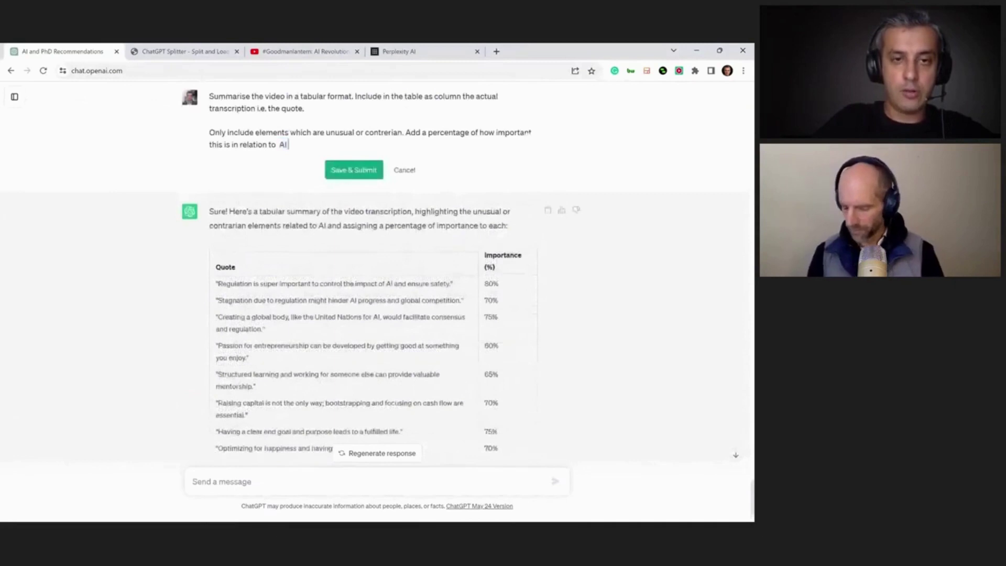
pyautogui.press('Return')
pyautogui.press('Return')
pyautogui.write('Add an additional d')
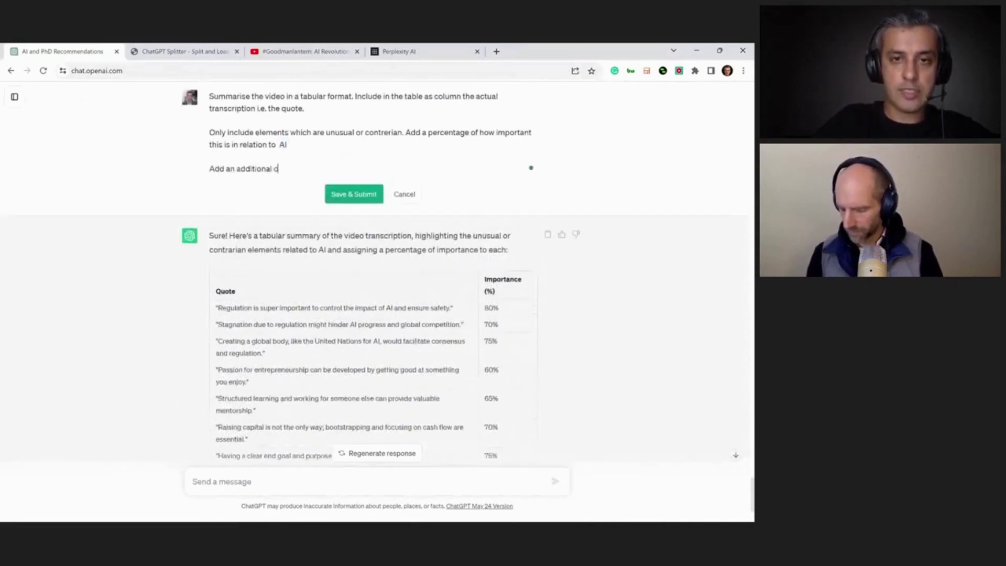
pyautogui.write('olumn to mention the timestamp')
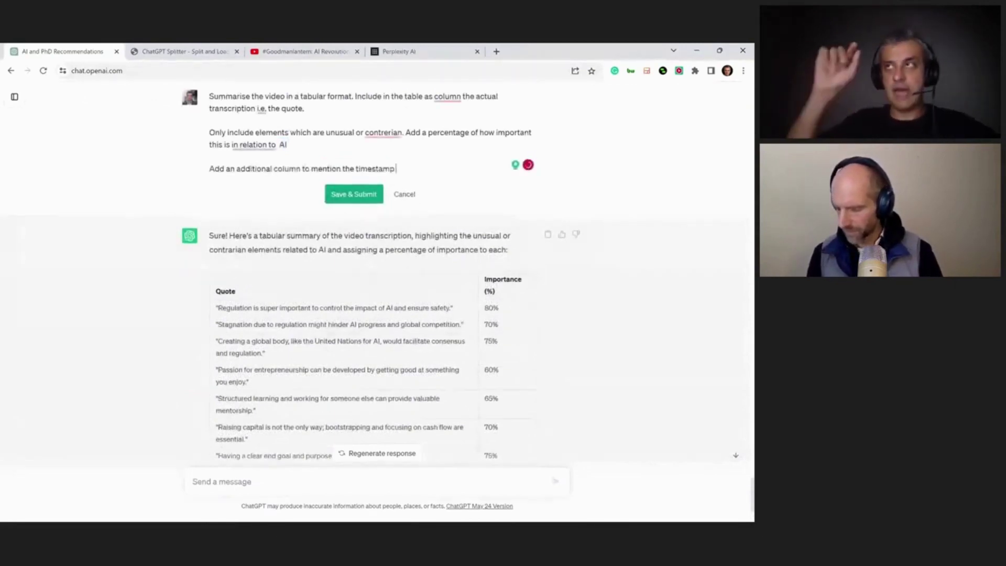
pyautogui.click(368, 201)
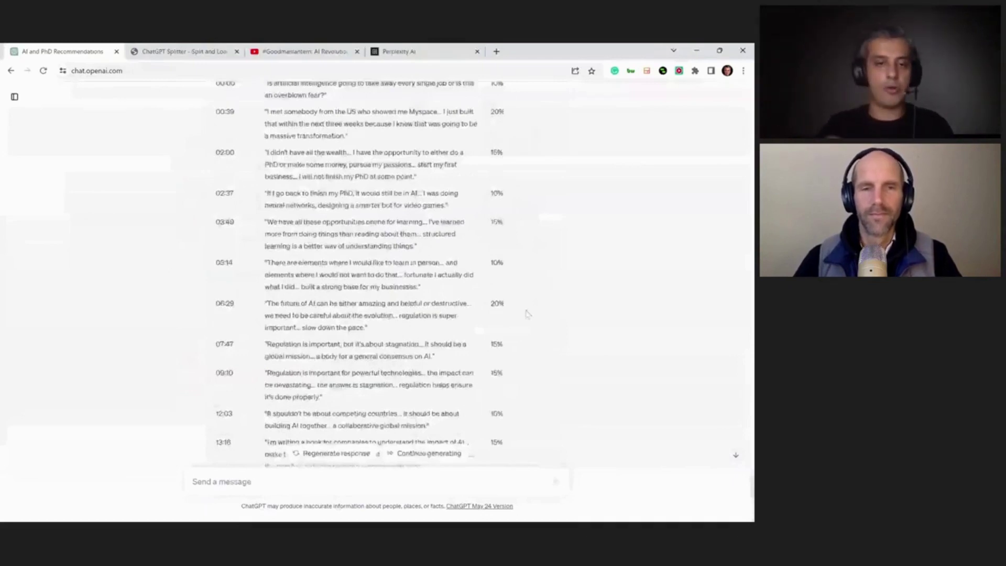
# Review the timestamp, quote and importance columns of the regenerated table and the transcript chunks above it
pyautogui.scroll(-2, 527, 314)
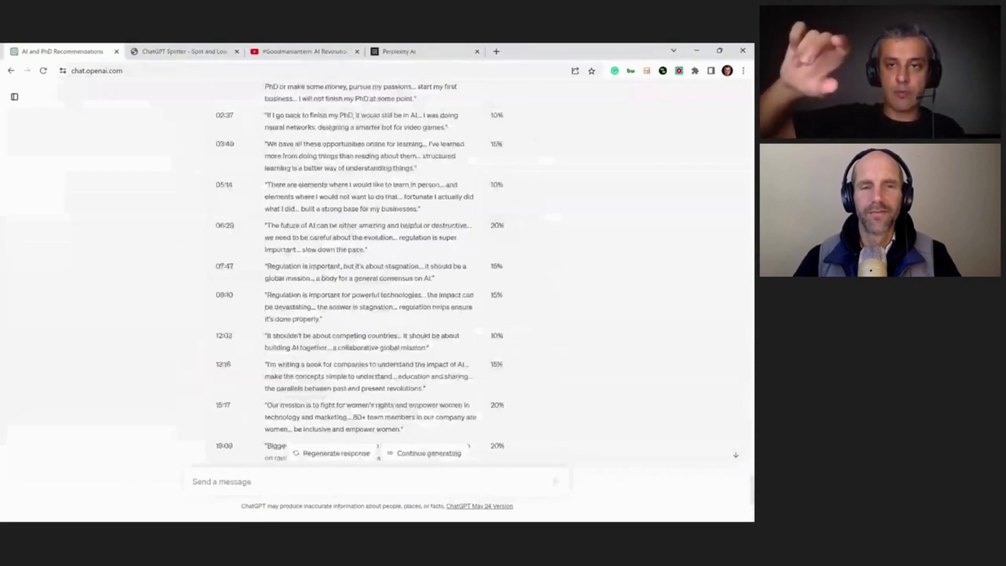
pyautogui.scroll(1, 366, 272)
pyautogui.scroll(3, 367, 272)
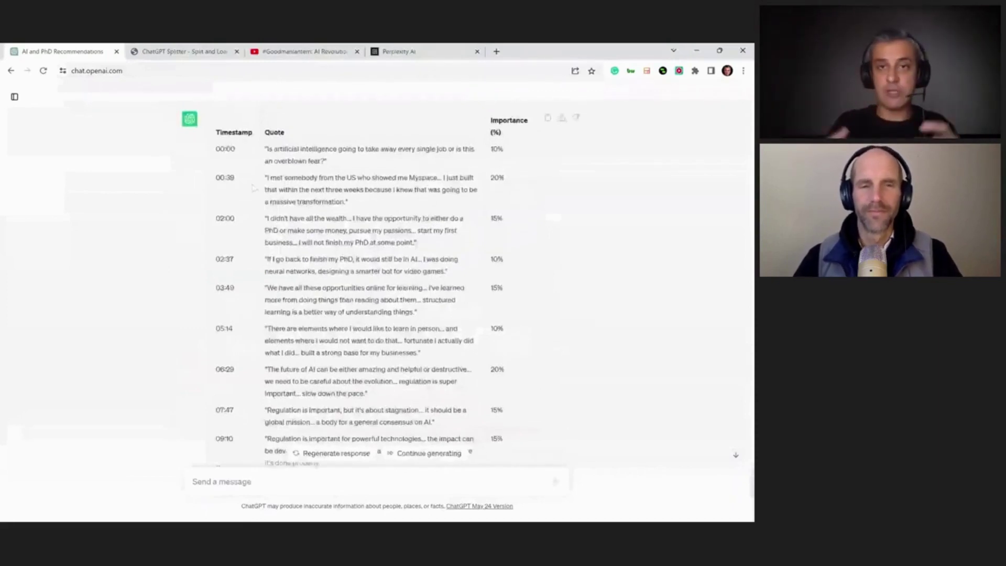
pyautogui.scroll(-4, 253, 187)
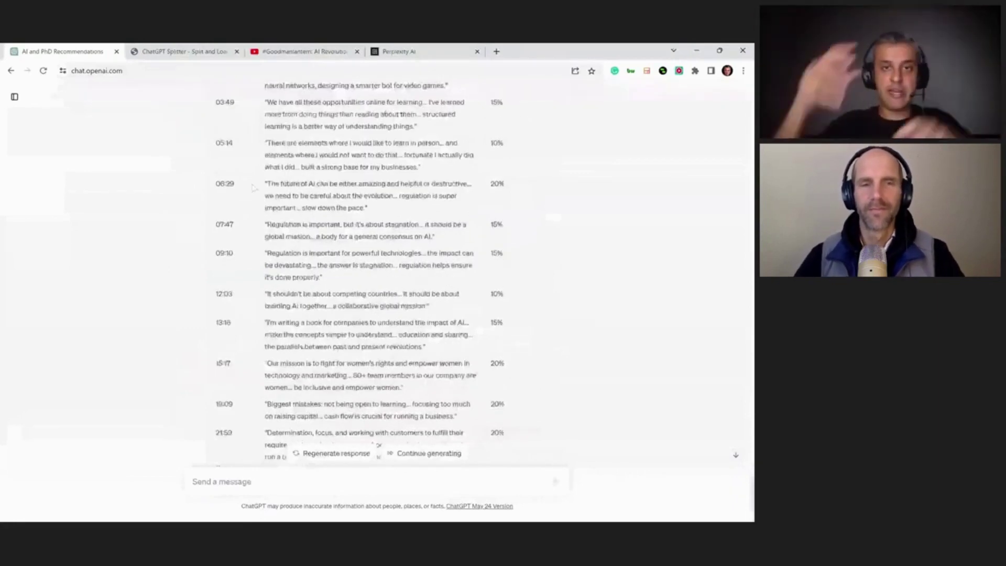
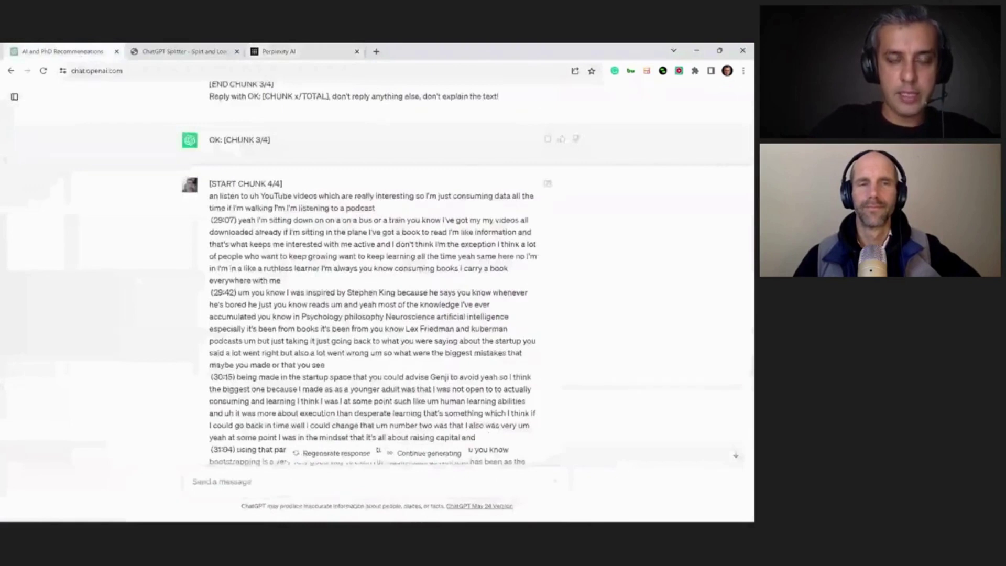
pyautogui.scroll(4, 372, 272)
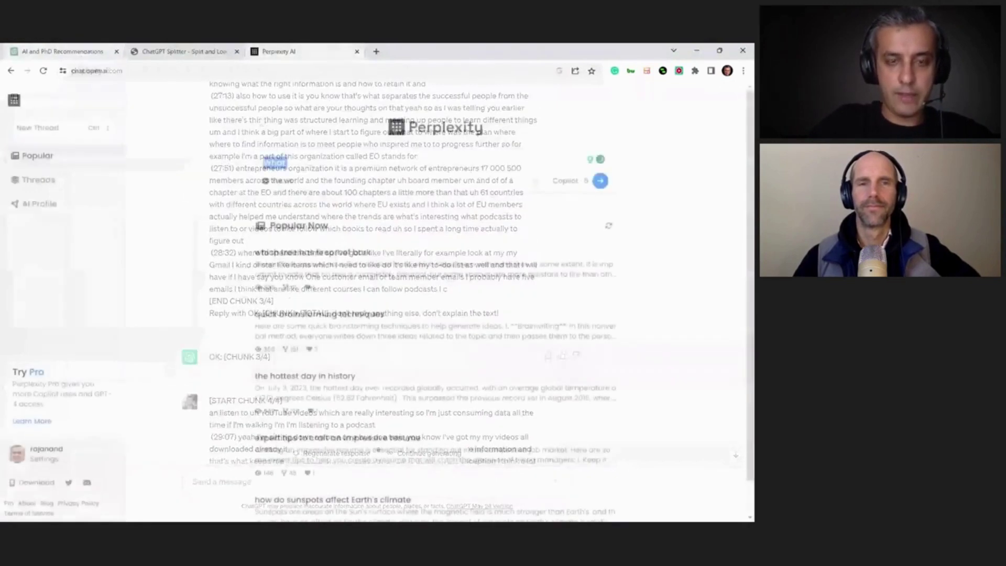
# Switch to Perplexity and ask "Provide me with 5 latest headlines from British sports"
pyautogui.write('Provide me with ')
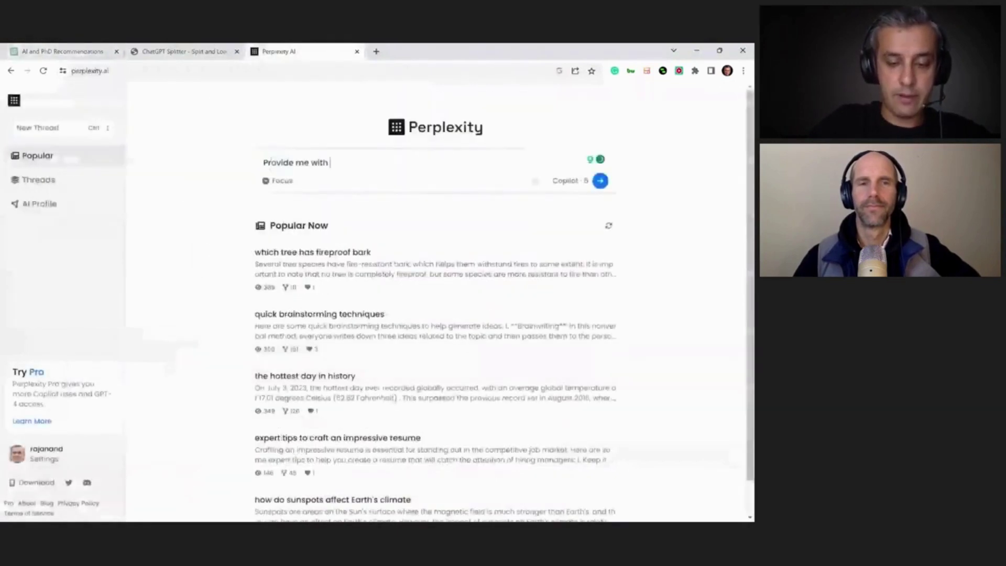
pyautogui.write('5 latest')
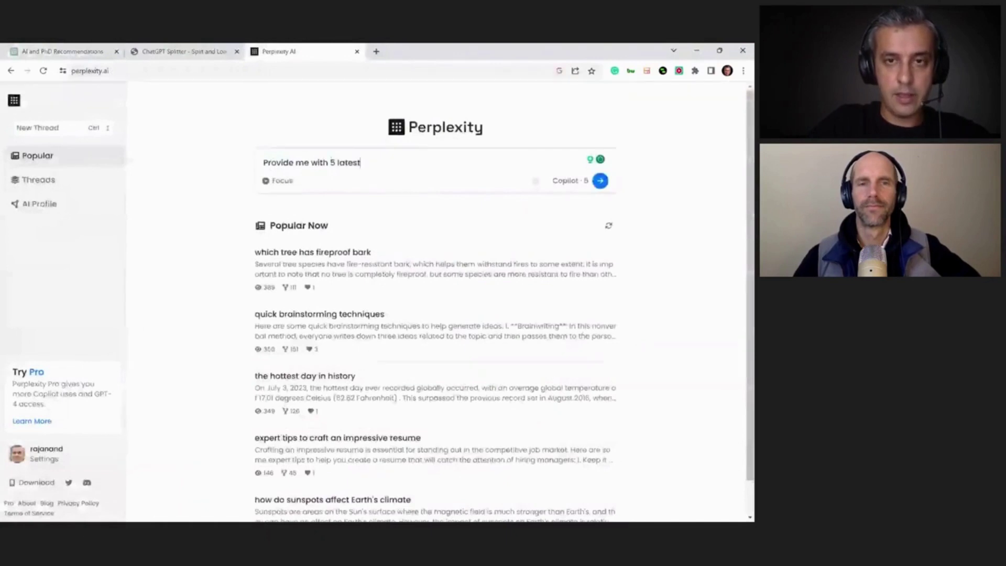
pyautogui.write(' headlines in the')
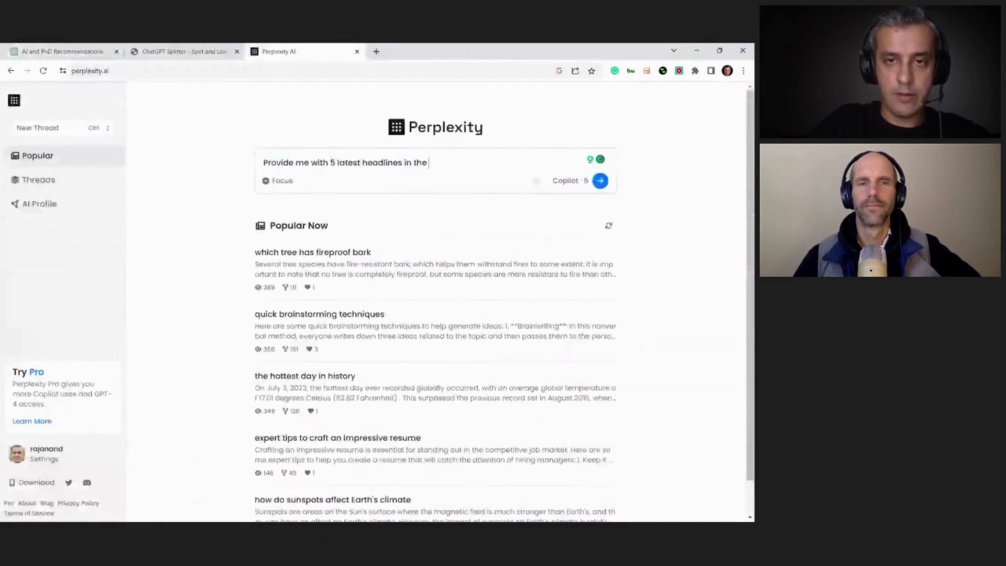
pyautogui.press('BackSpace')
pyautogui.press('BackSpace')
pyautogui.press('BackSpace')
pyautogui.press('BackSpace')
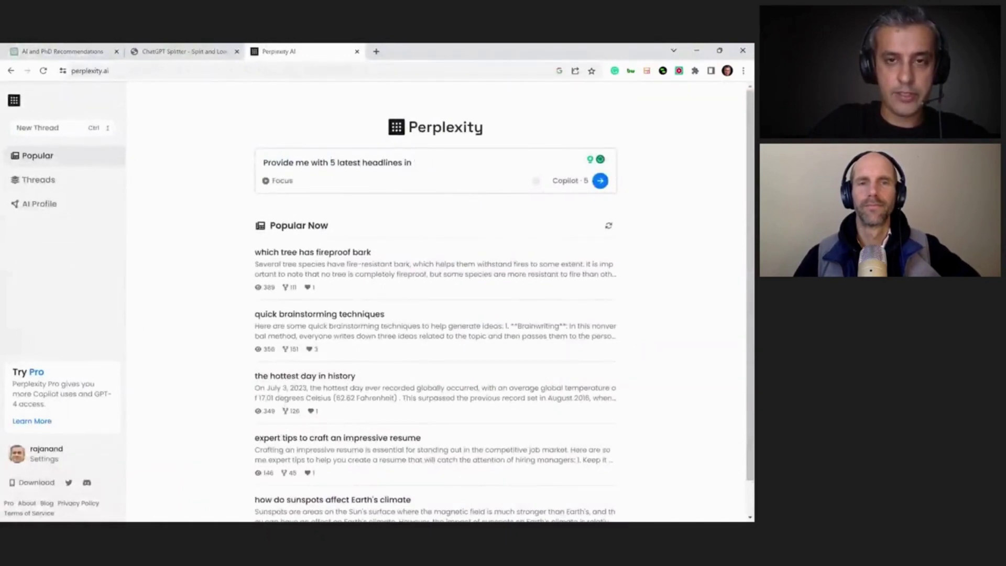
pyautogui.write('from British')
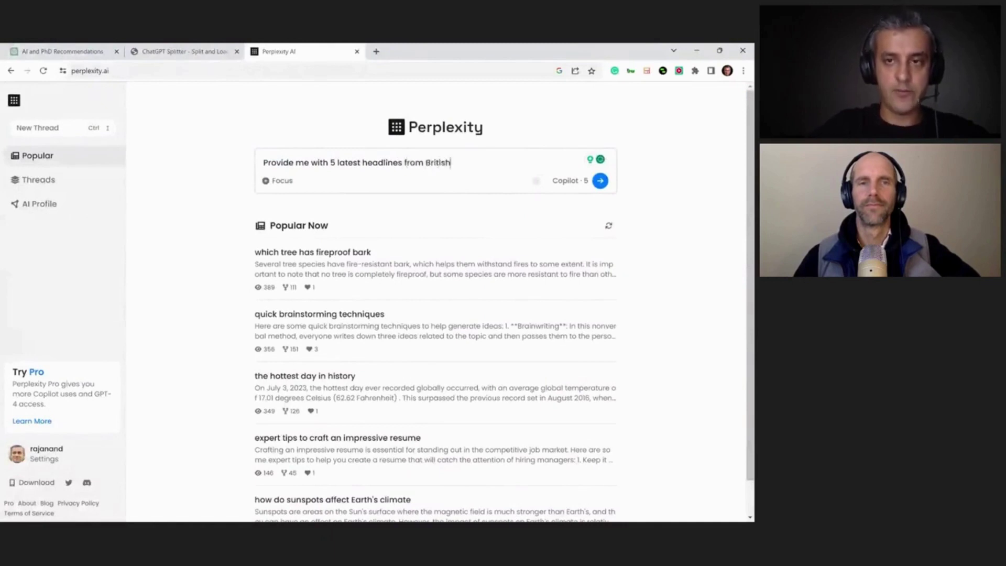
pyautogui.write(' sports')
pyautogui.press('Return')
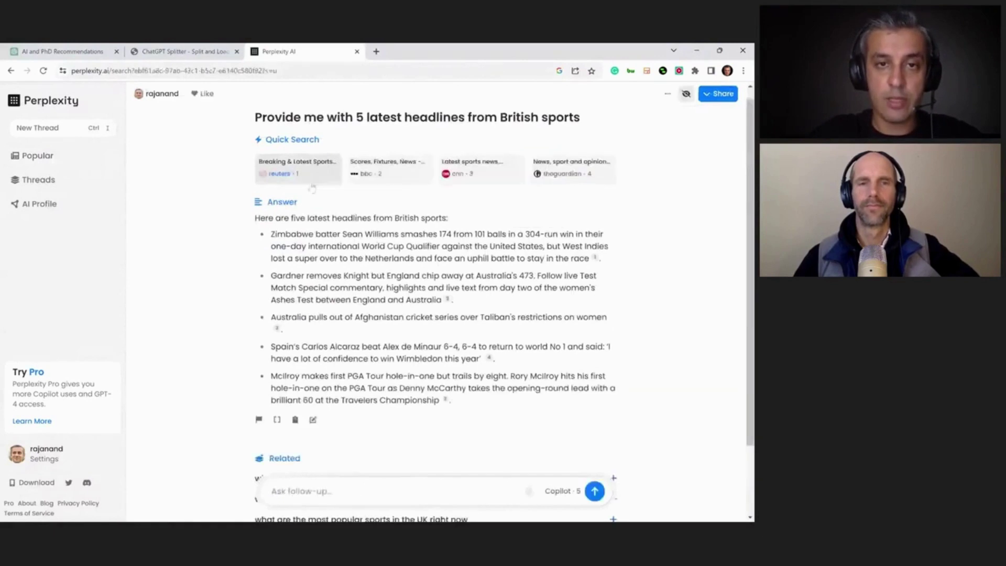
# Review the headlines answer and ask the related question "which sports events are currently taking place in the UK"
pyautogui.scroll(-1, 313, 188)
pyautogui.scroll(1, 434, 294)
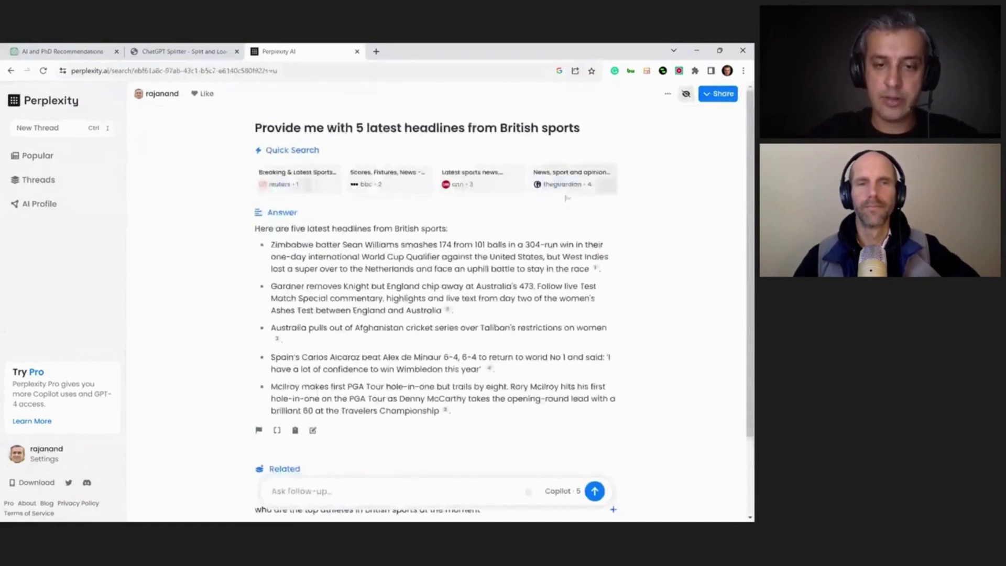
pyautogui.scroll(-2, 553, 371)
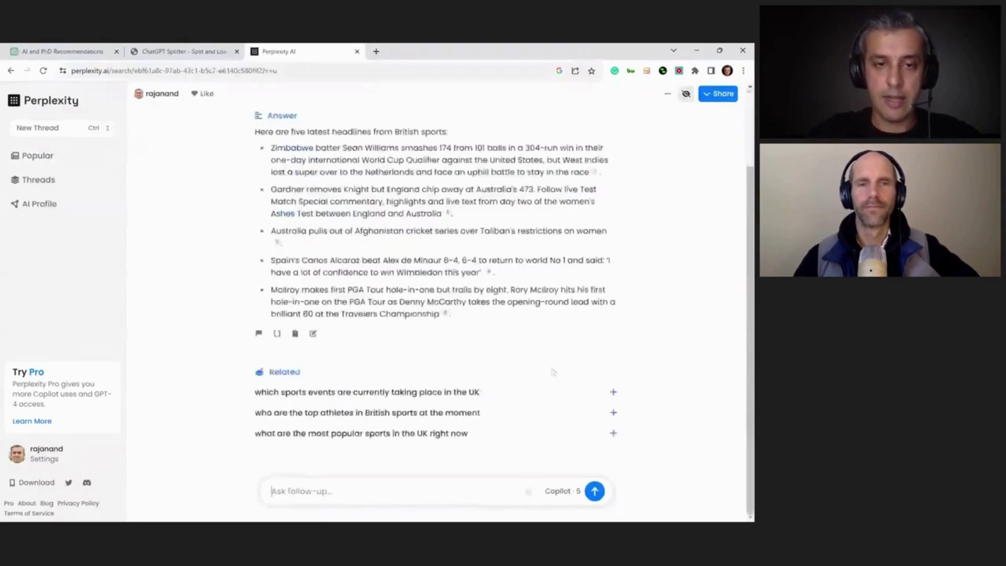
pyautogui.click(552, 392)
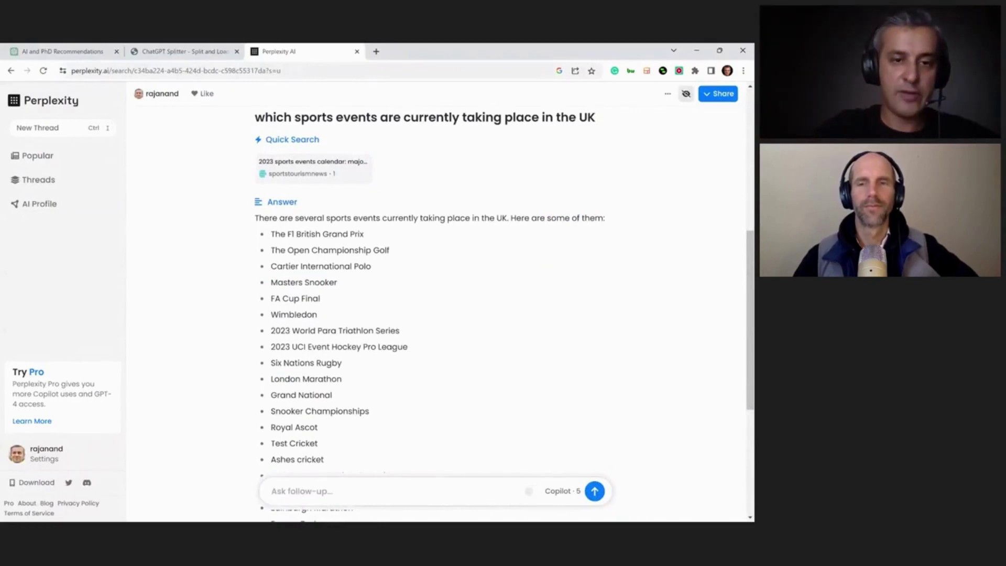
# Start a new thread with Copilot turned on and write "Plan my first day in Tokyo"
pyautogui.click(38, 128)
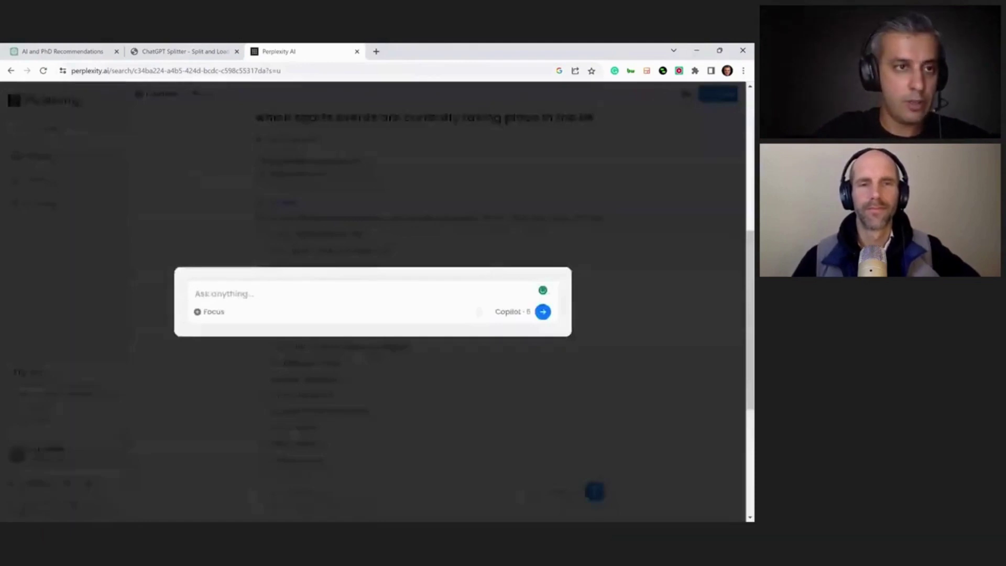
pyautogui.click(380, 234)
pyautogui.scroll(5, 379, 233)
pyautogui.hotkey('ctrl', 'i')
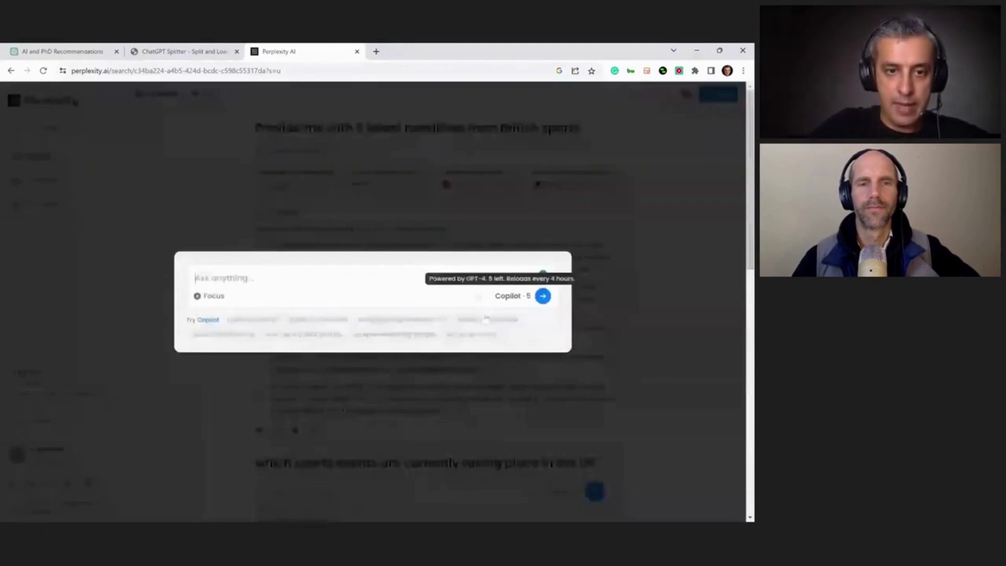
pyautogui.write('Plan trip to Tokyo ')
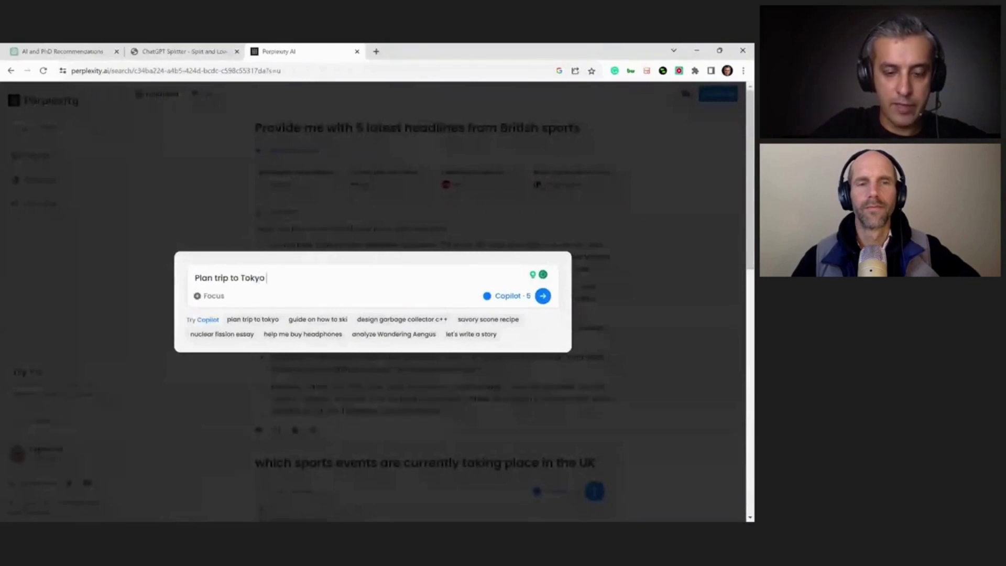
pyautogui.write('my first day in')
pyautogui.moveTo(274, 278); pyautogui.dragTo(303, 278)
pyautogui.press('BackSpace')
# Continue the prompt with "I love kobe beef and sake. I would love to go for Sake tasting at 7pm"
pyautogui.write('. I love kobe bee')
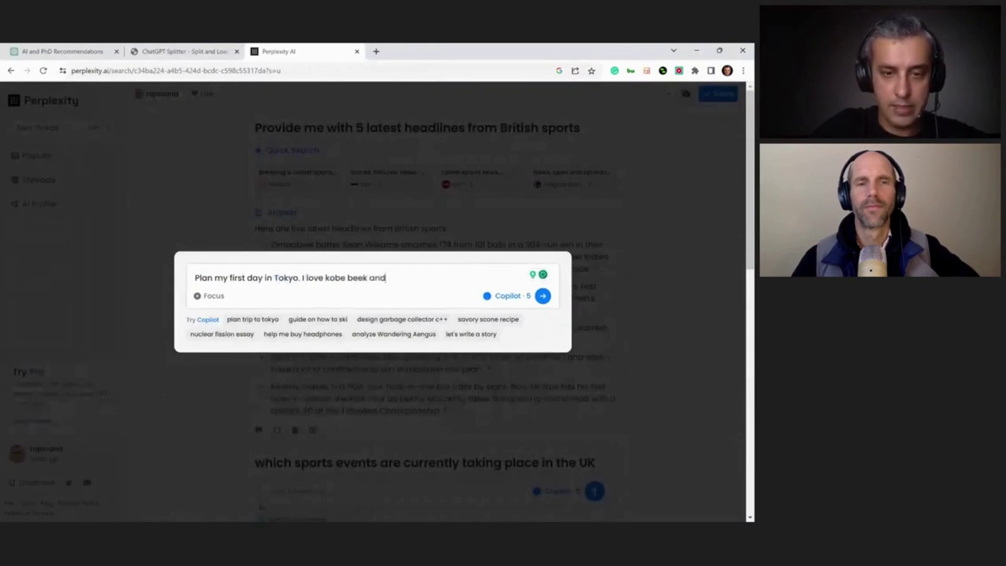
pyautogui.write('f and ')
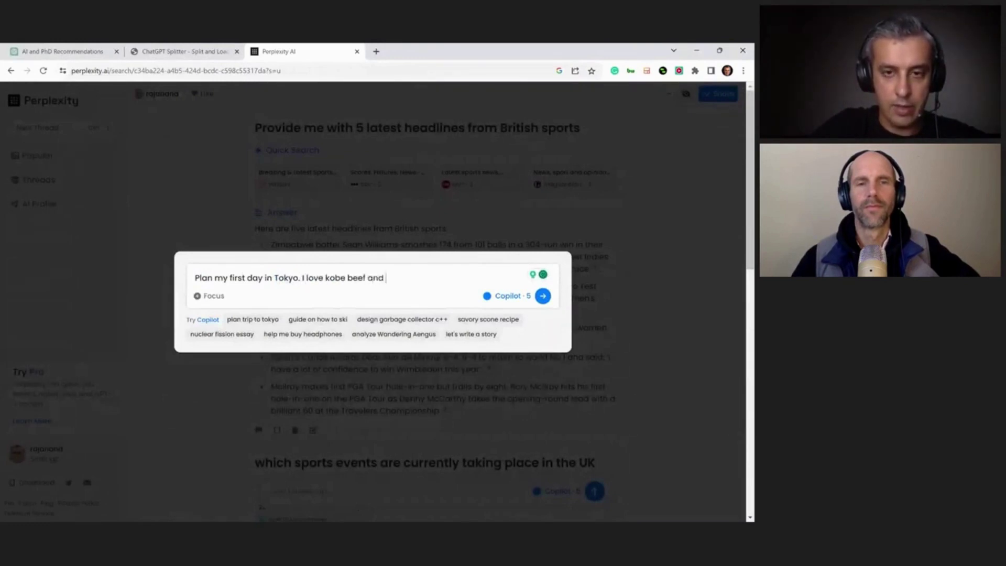
pyautogui.write('sake. I would ')
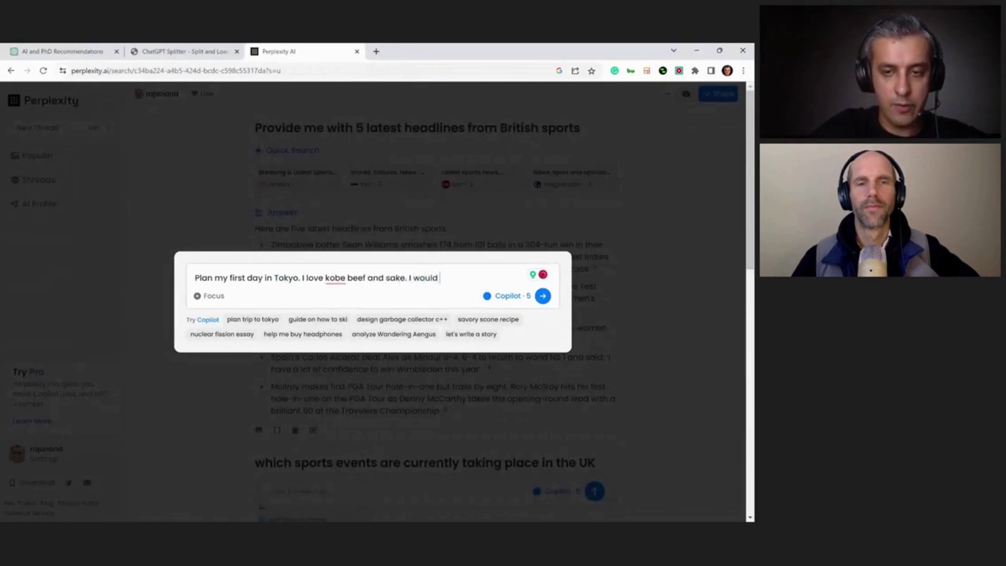
pyautogui.write('love to go for Sake ba')
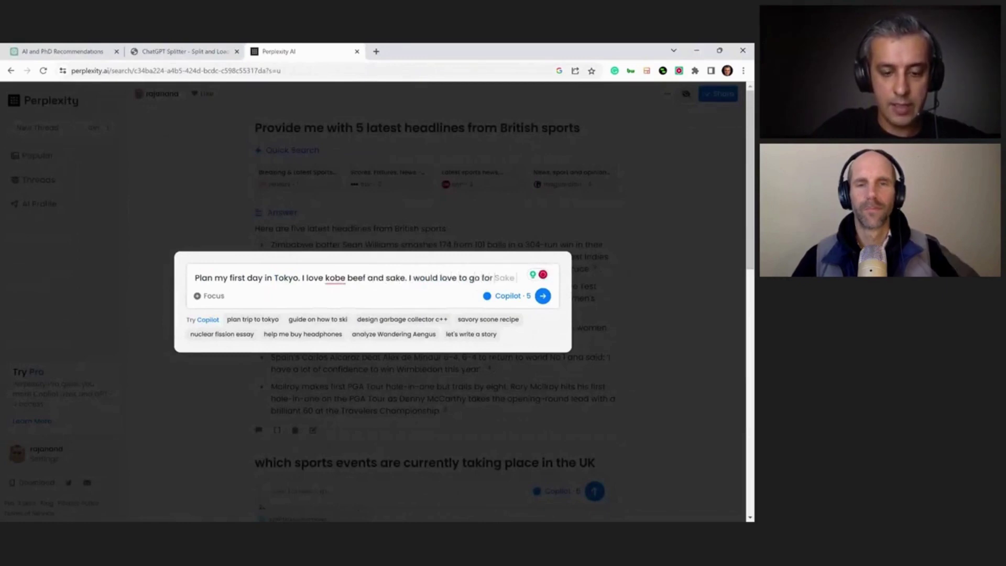
pyautogui.write('sting at 7pm')
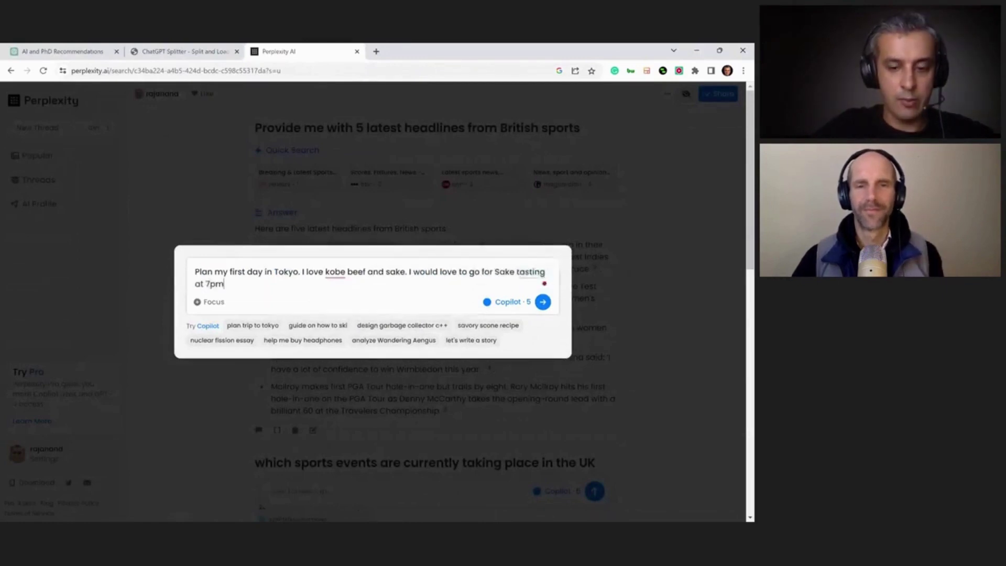
# Add that the place should have a good vibe and that a companion, entered by first name, joins and enjoys eating Sushi, and submit the prompt
pyautogui.write('. I wou')
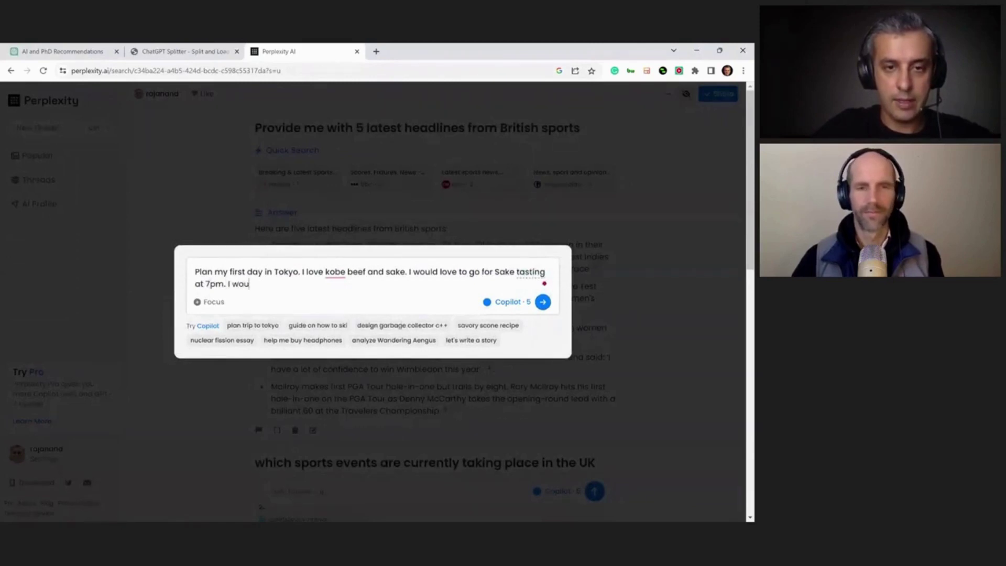
pyautogui.write('ld like that the piace')
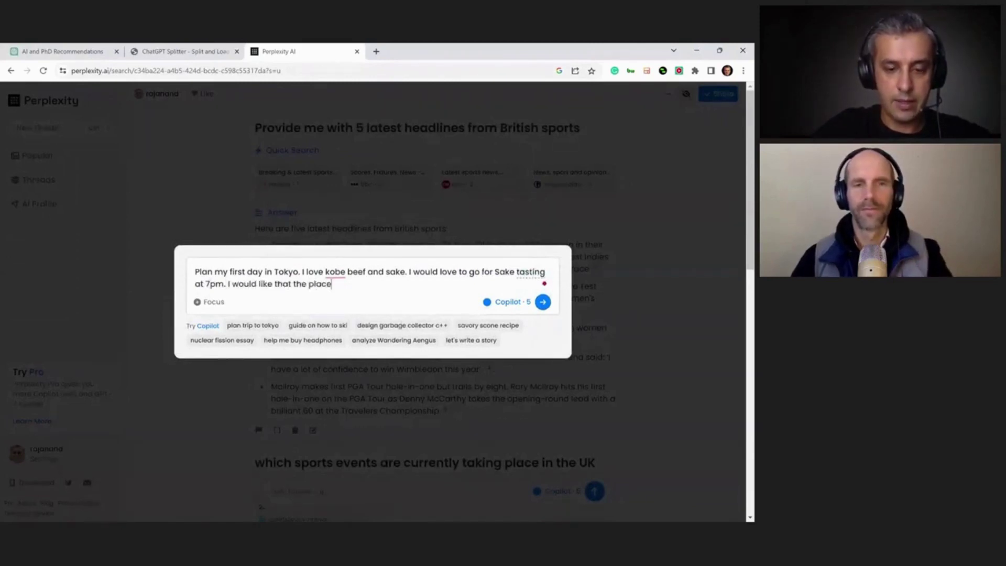
pyautogui.write(' has a good vibe. I also would like S')
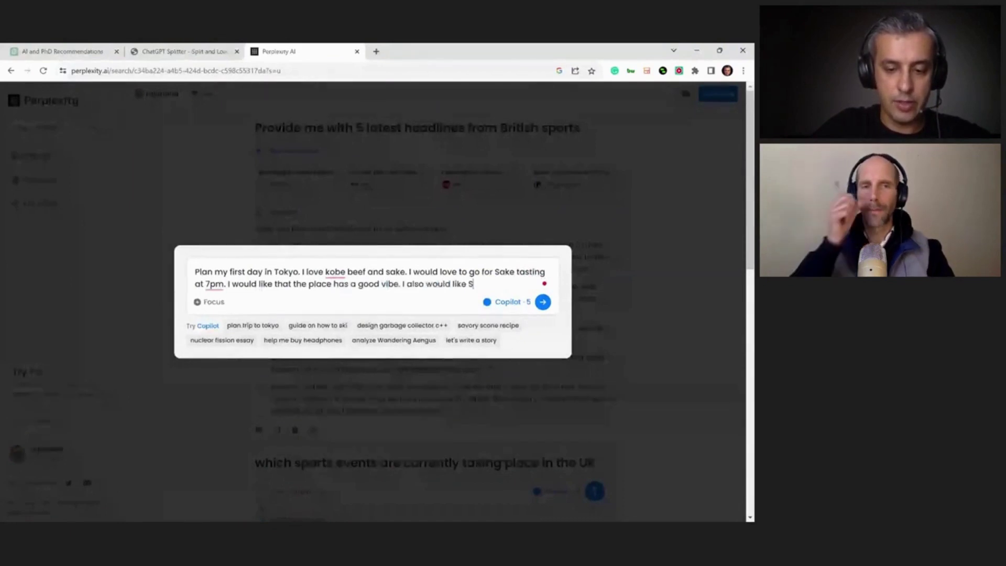
pyautogui.write('imon to join')
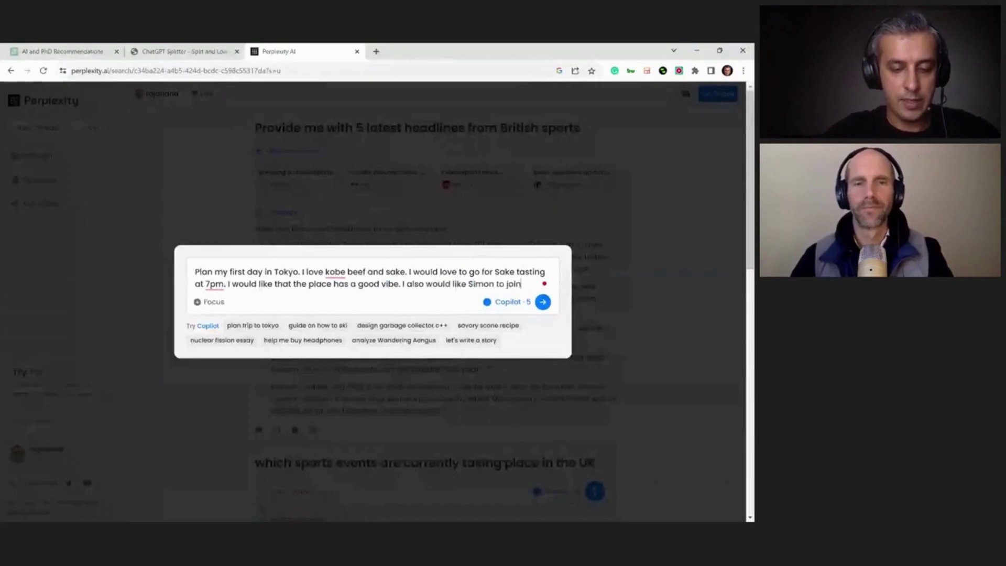
pyautogui.write(' me, he enjo')
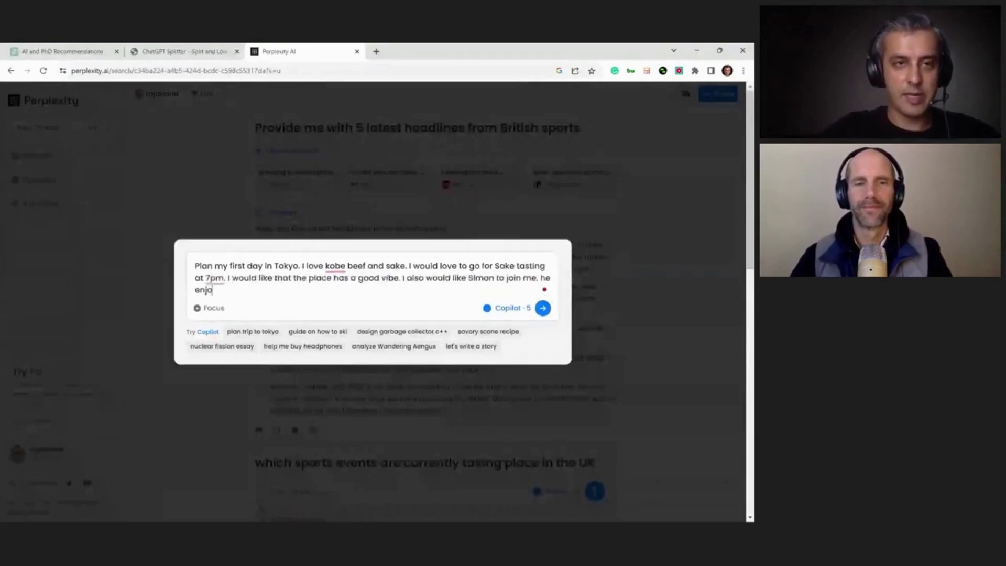
pyautogui.write('ys eating Sushi.')
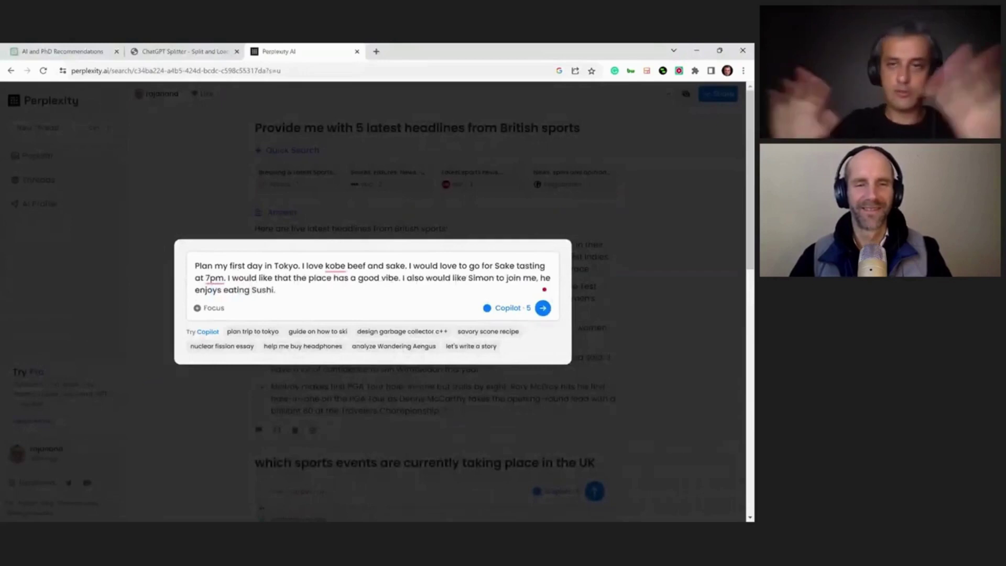
pyautogui.press('Return')
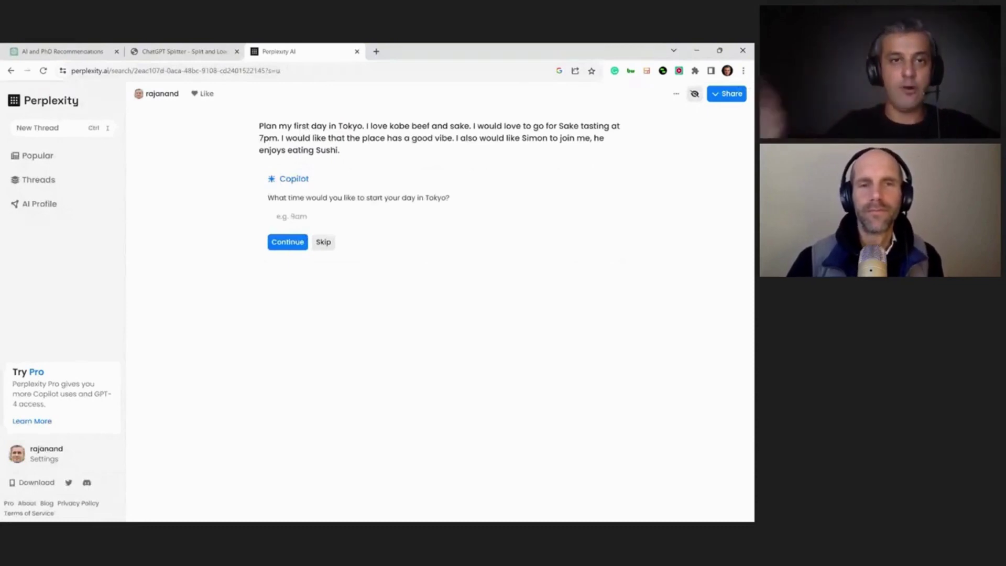
# Answer Copilot's question about the day's start time with "2pm onwards" and continue
pyautogui.click(292, 216)
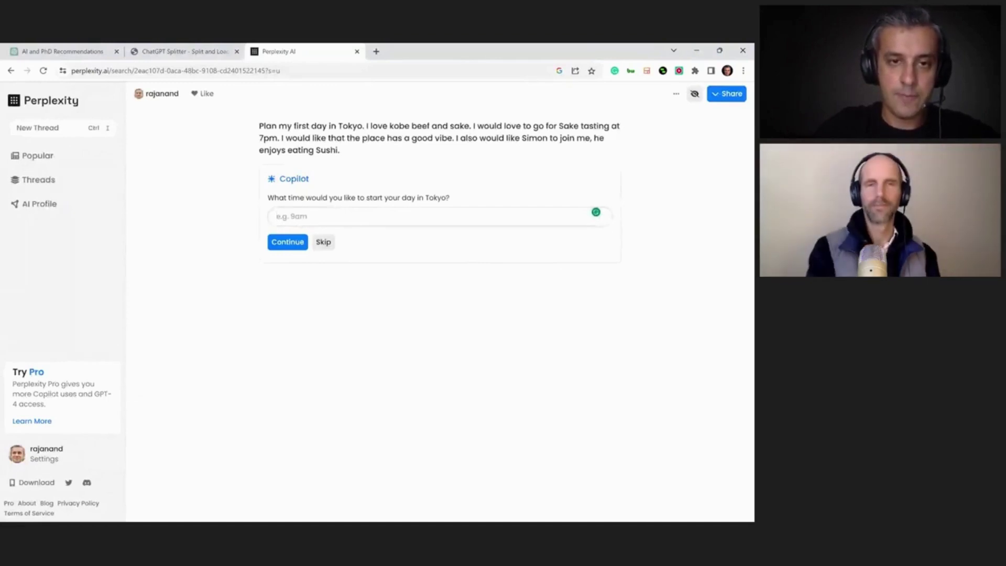
pyautogui.write('2pm onwards')
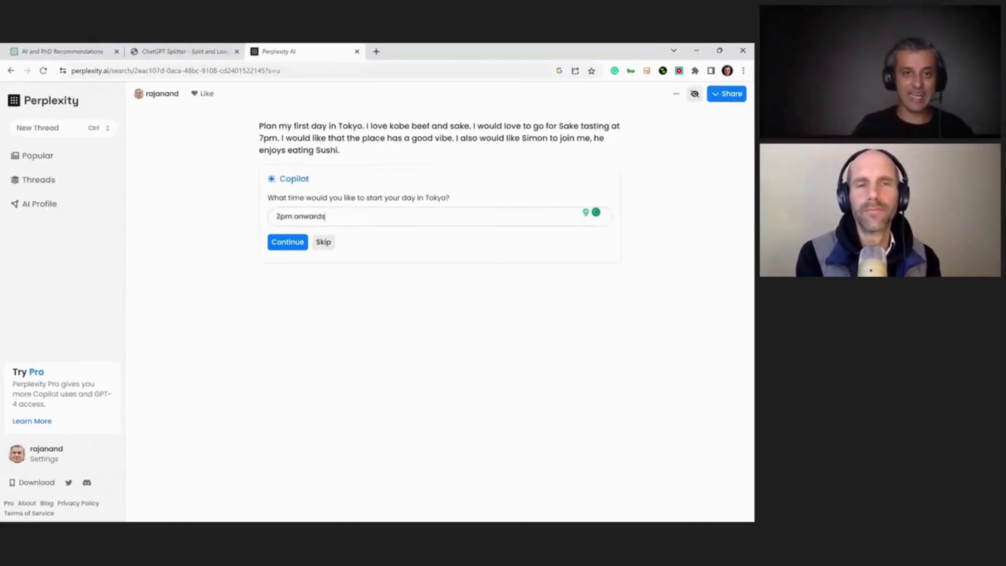
pyautogui.click(287, 243)
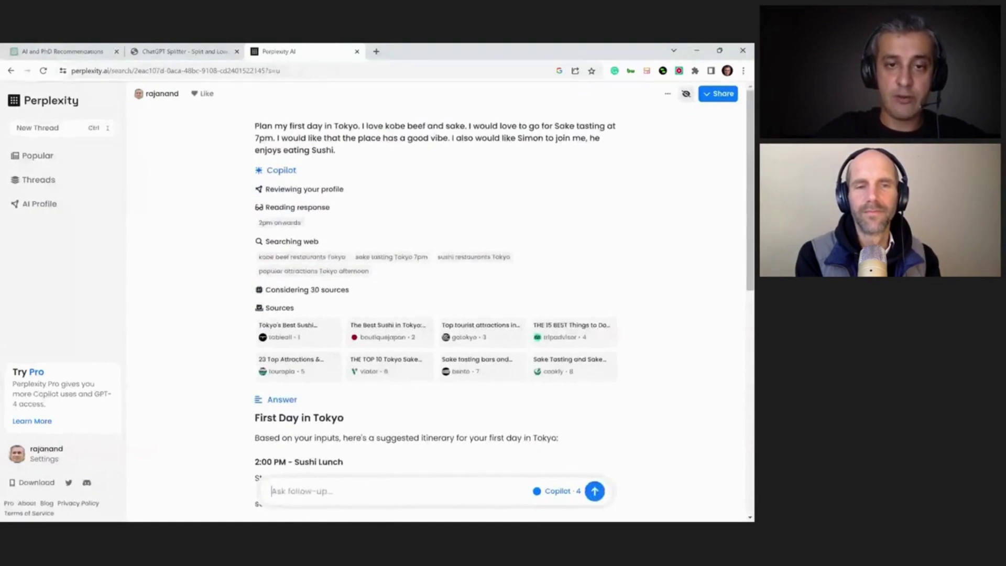
# Examine the Tokyo itinerary from its sources through the timed sushi, sightseeing, sake and Kobe beef entries to the related questions
pyautogui.scroll(-1, 435, 293)
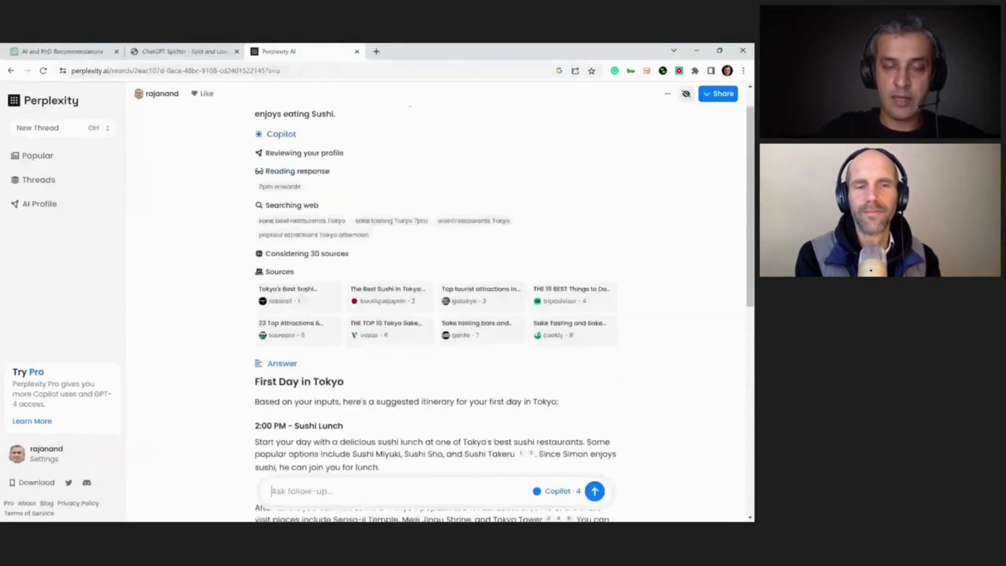
pyautogui.scroll(-1, 320, 282)
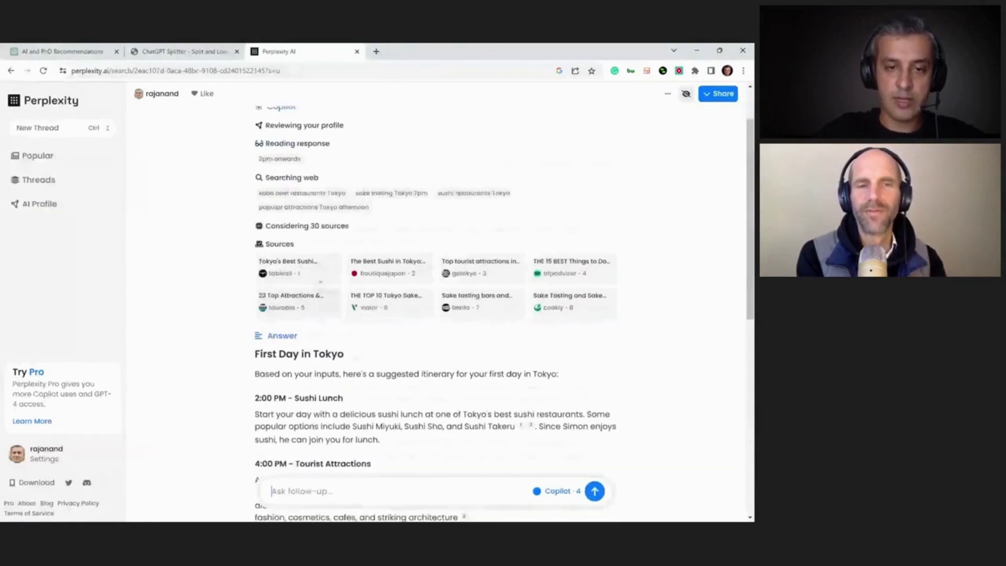
pyautogui.scroll(-6, 320, 281)
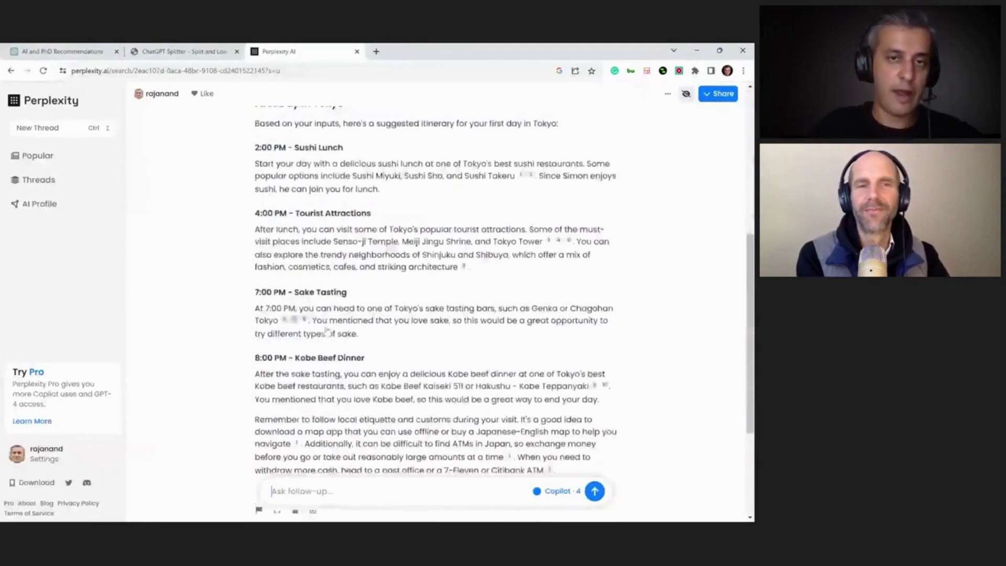
pyautogui.scroll(-3, 326, 330)
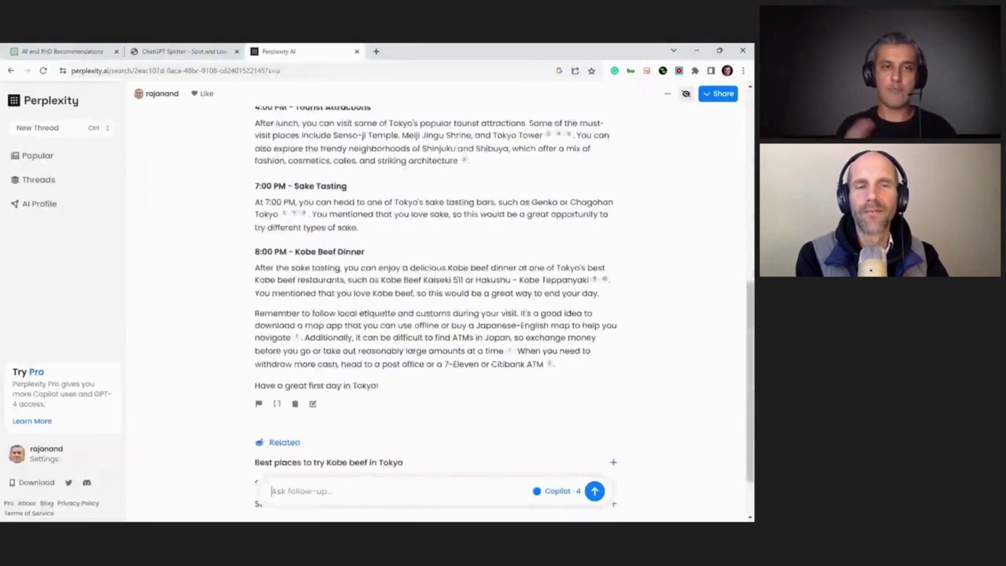
pyautogui.scroll(1, 435, 288)
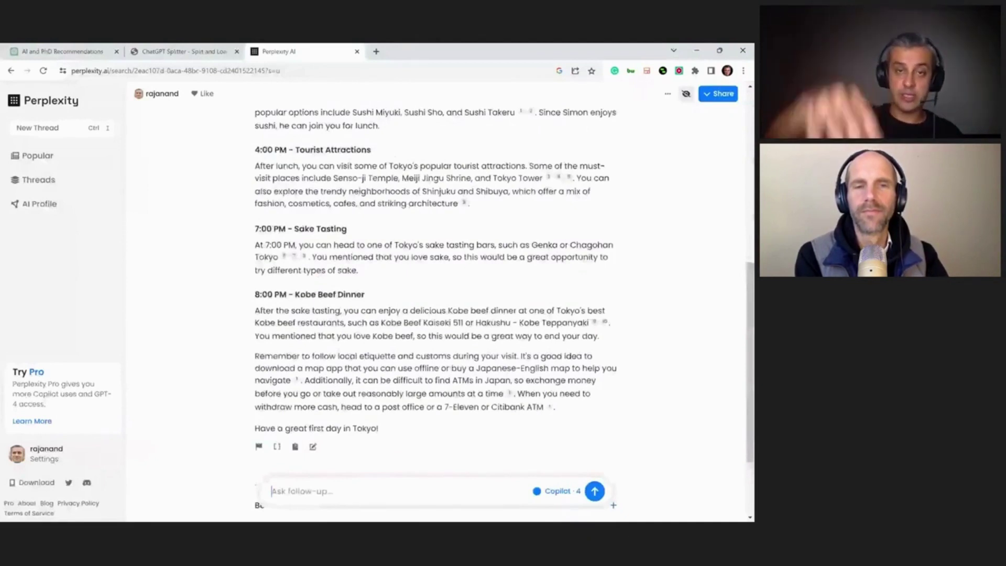
pyautogui.scroll(5, 435, 301)
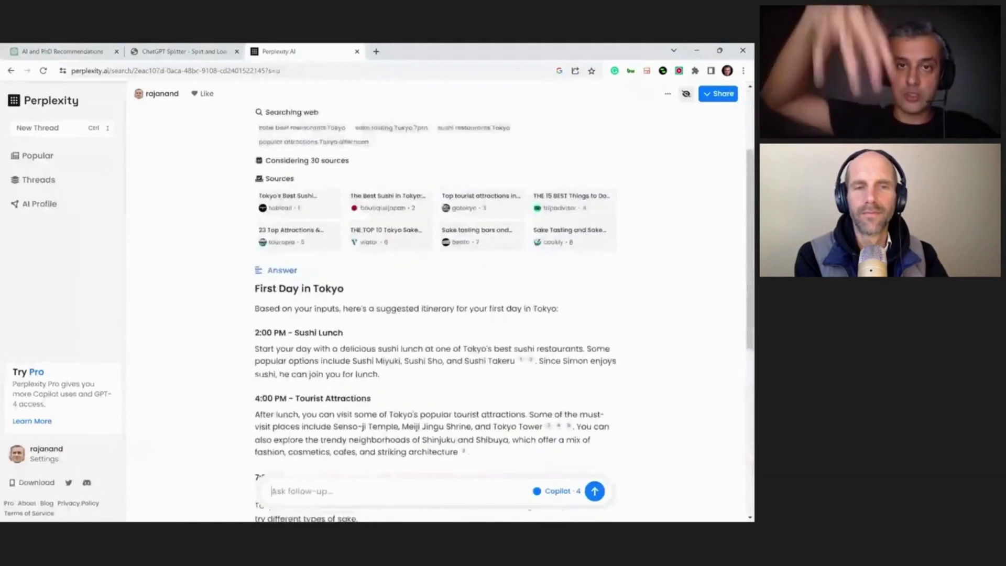
pyautogui.scroll(1, 435, 301)
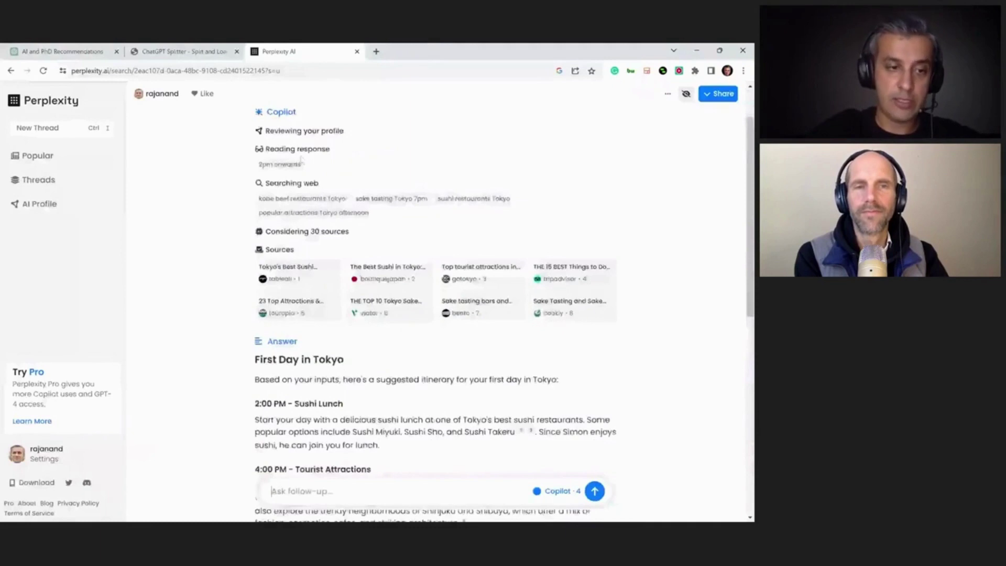
pyautogui.scroll(-1, 274, 175)
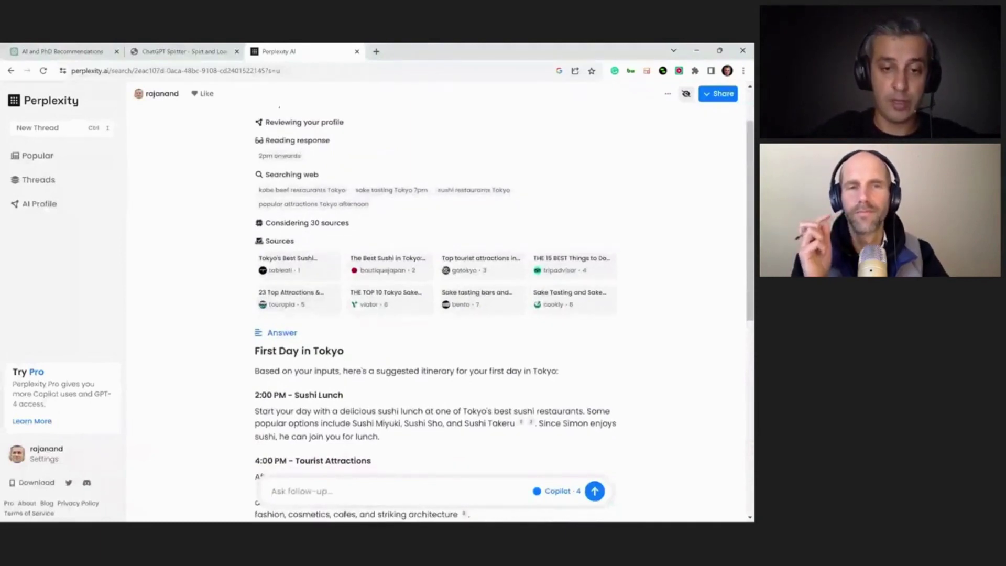
pyautogui.scroll(-2, 191, 375)
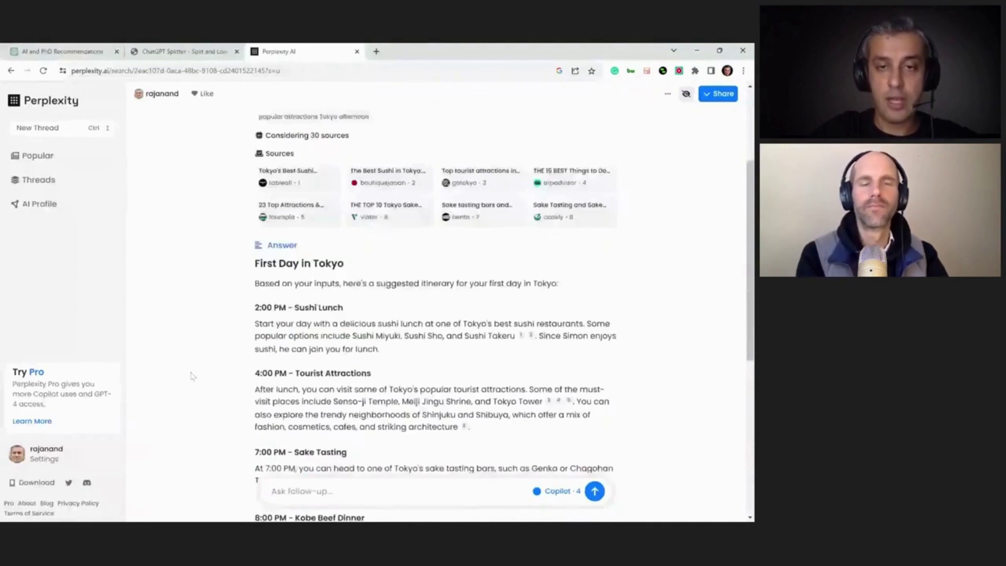
pyautogui.scroll(-4, 192, 376)
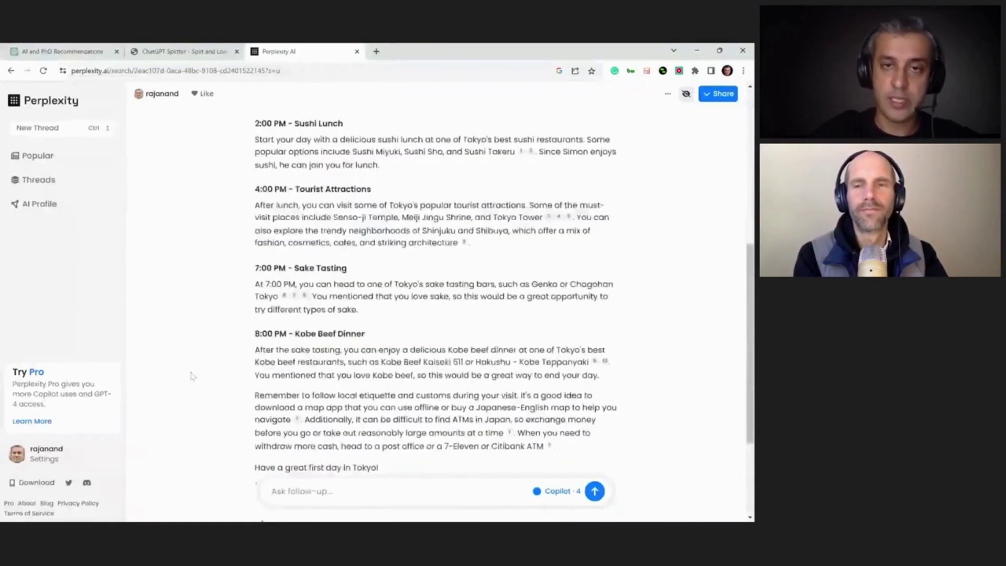
pyautogui.scroll(4, 192, 376)
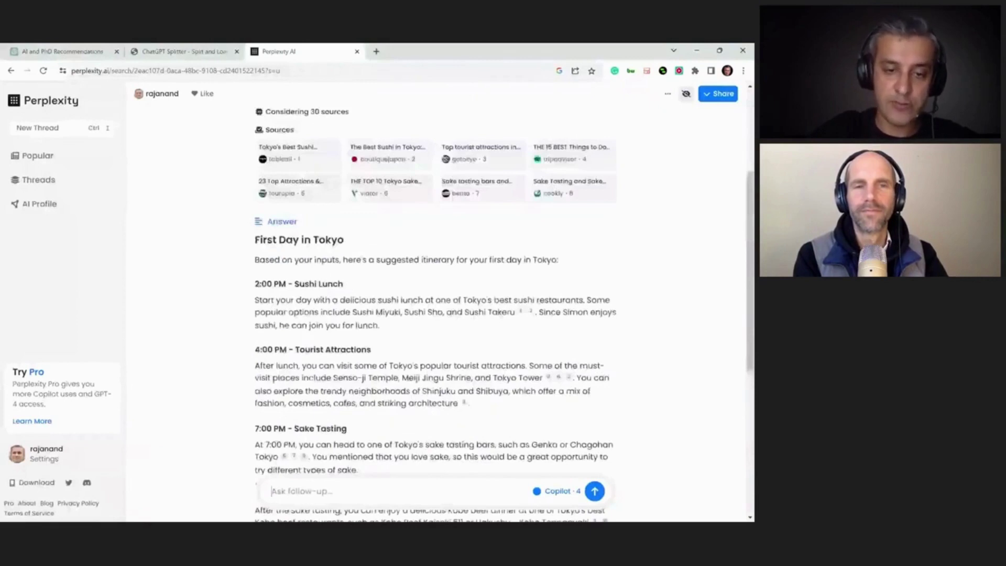
pyautogui.scroll(-1, 436, 301)
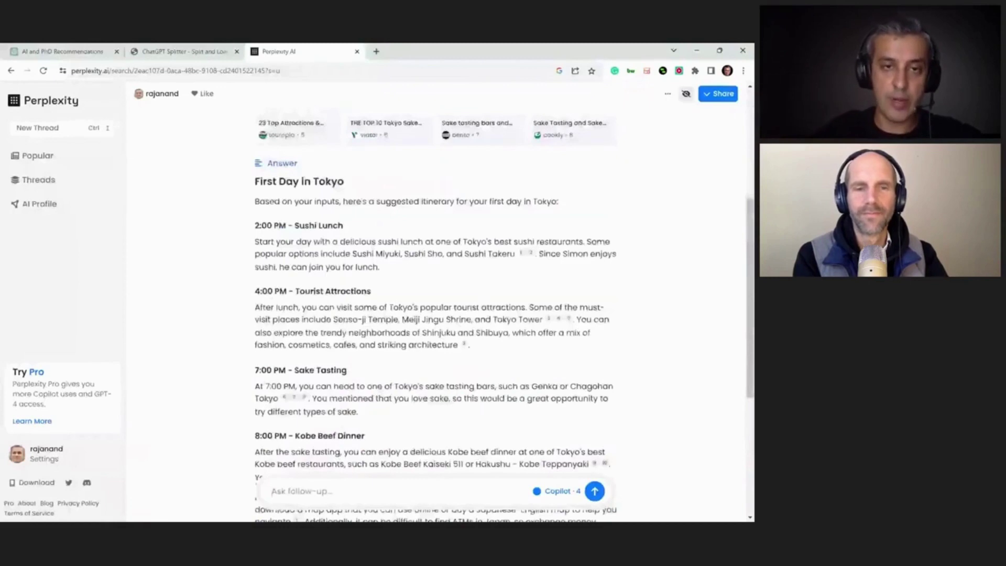
pyautogui.scroll(-5, 435, 301)
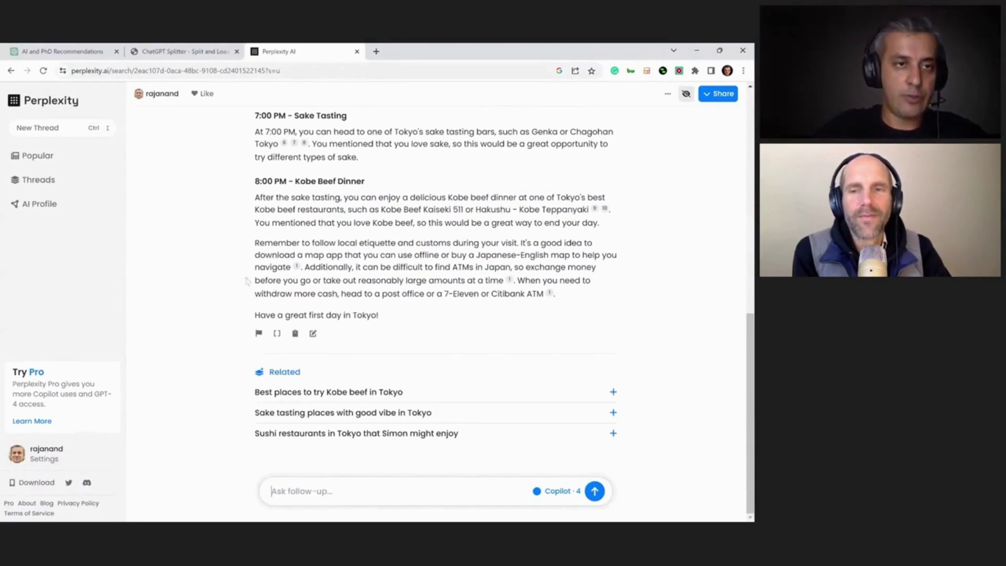
# Ask in a new thread "Visit Goodmanlantern.com and tell me what they do. And how can a technology development company work with them"
pyautogui.click(55, 128)
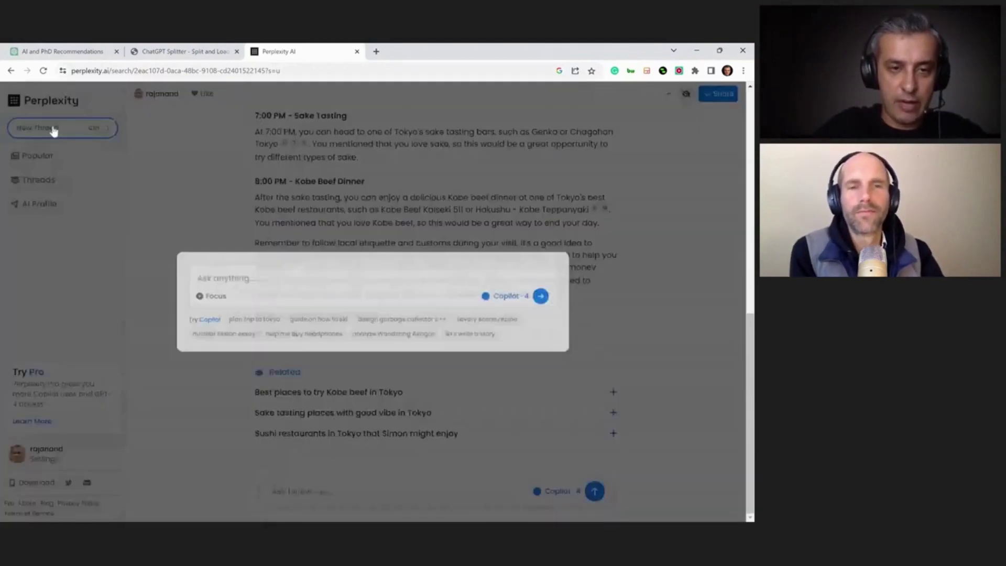
pyautogui.write('Visit Goodmanlantern.com and tell')
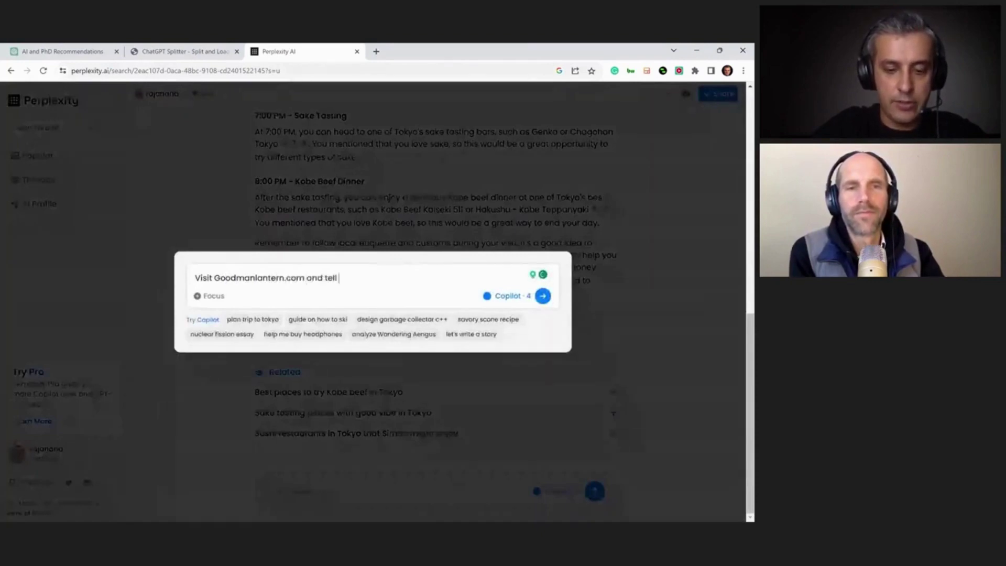
pyautogui.write(' me what they do. And how can a tech')
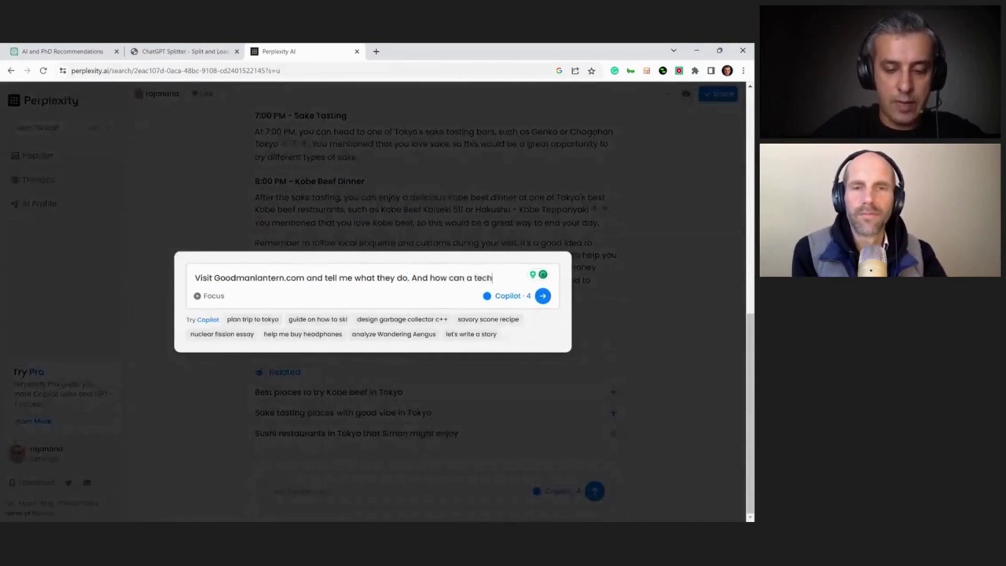
pyautogui.write('nology devel')
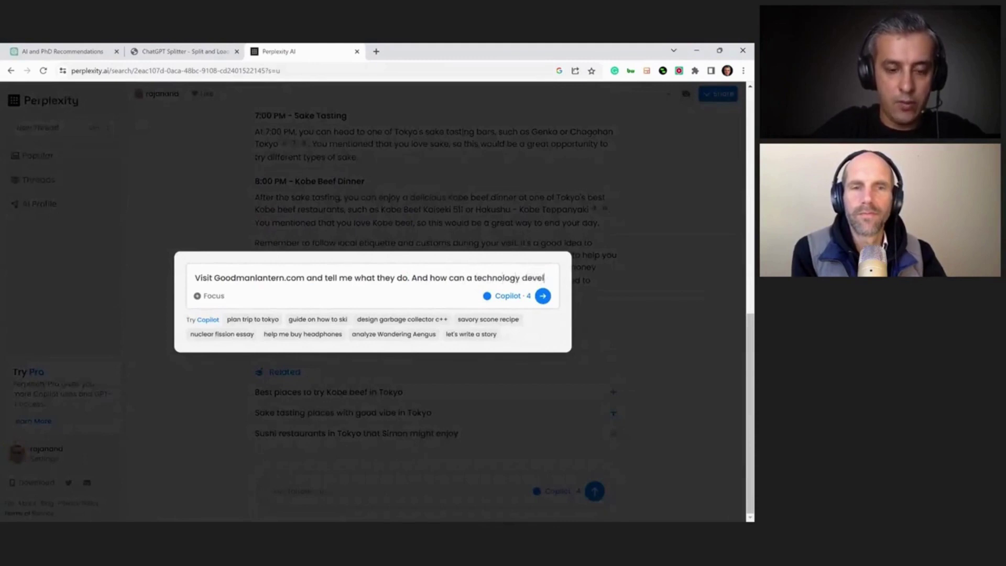
pyautogui.write('opment company work')
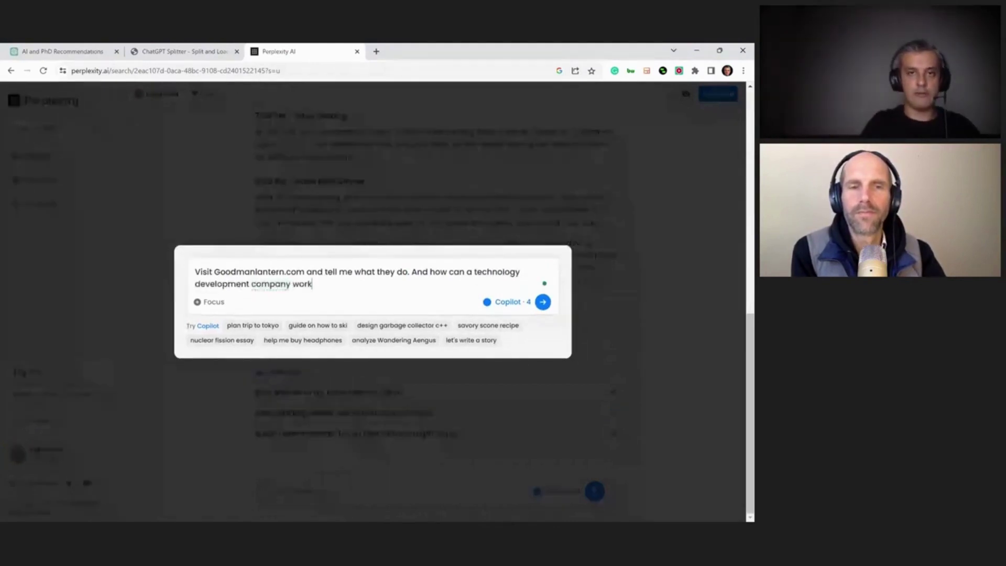
pyautogui.write(' with them')
pyautogui.press('Return')
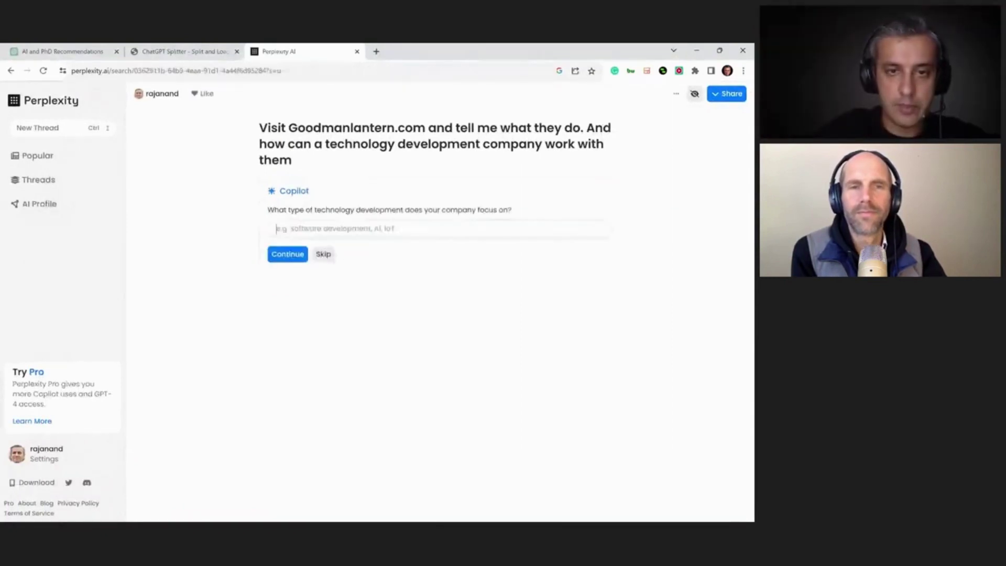
# Answer Copilot's question about the company's technology focus with "web development" and submit it
pyautogui.write('web devel')
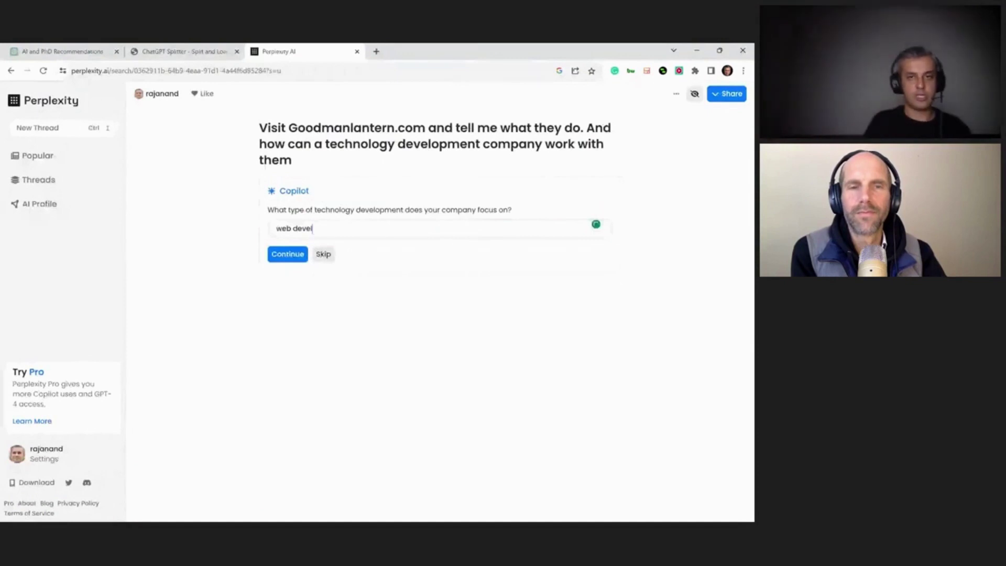
pyautogui.write('opment')
pyautogui.press('Return')
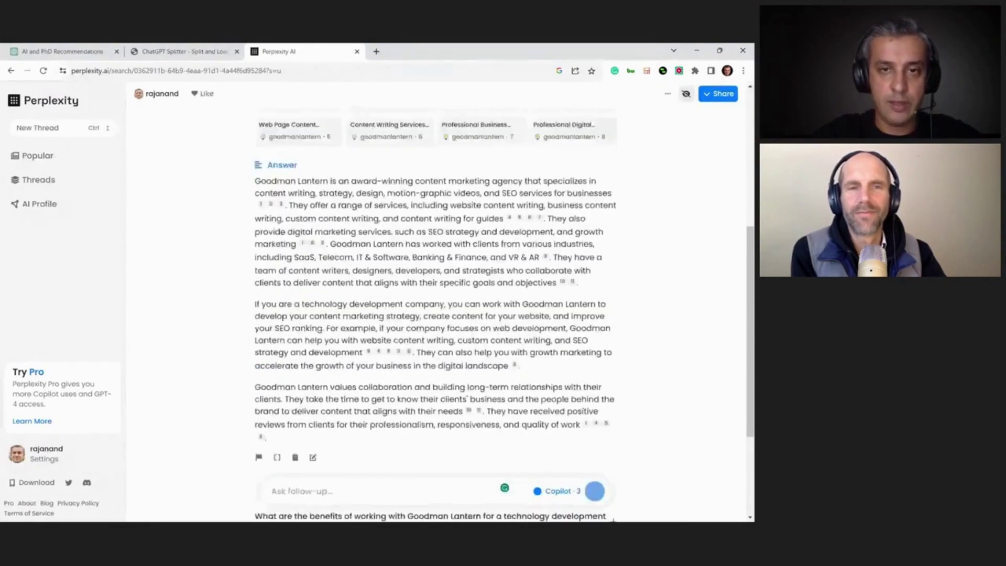
# Review the answer's description of Goodman Lantern's services and its listed sources, highlighting the opening sentences
pyautogui.moveTo(284, 193); pyautogui.dragTo(343, 192)
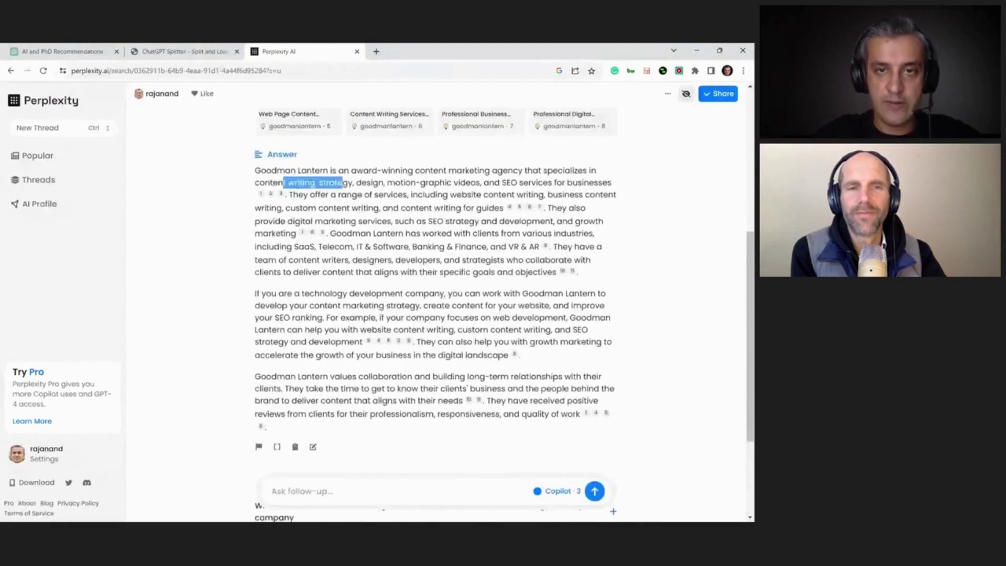
pyautogui.moveTo(343, 182); pyautogui.dragTo(483, 194)
pyautogui.scroll(-2, 483, 195)
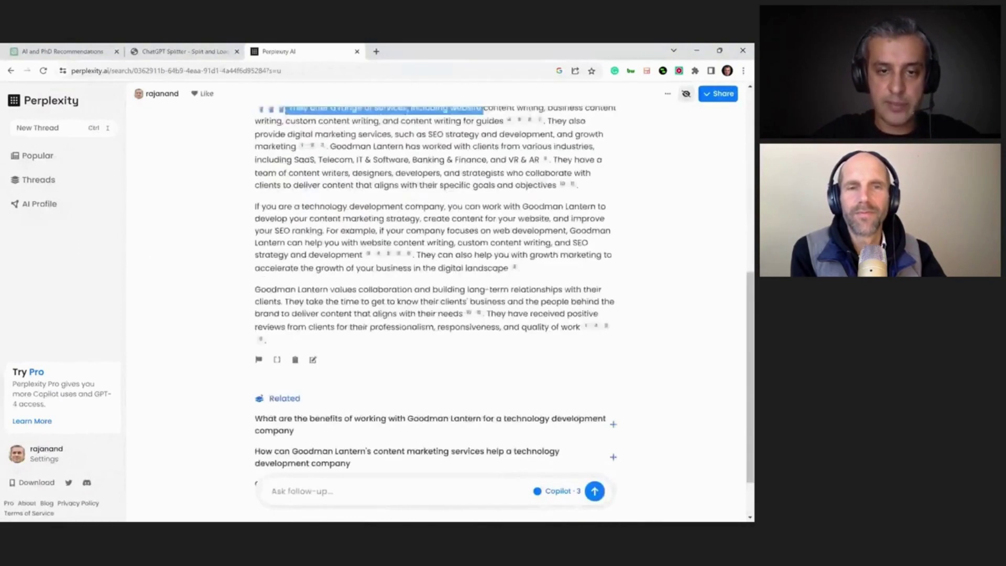
pyautogui.scroll(3, 435, 294)
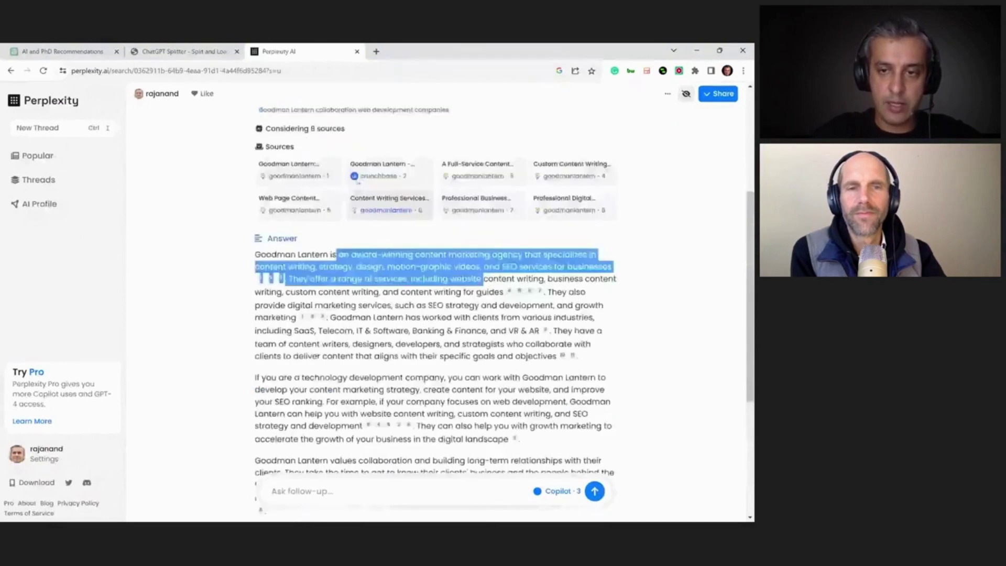
pyautogui.scroll(-2, 314, 262)
# Read the paragraph on working with a technology development company, highlighting "SEO ranking", "web development" and "growth marketing" in turn
pyautogui.moveTo(257, 301); pyautogui.dragTo(279, 301)
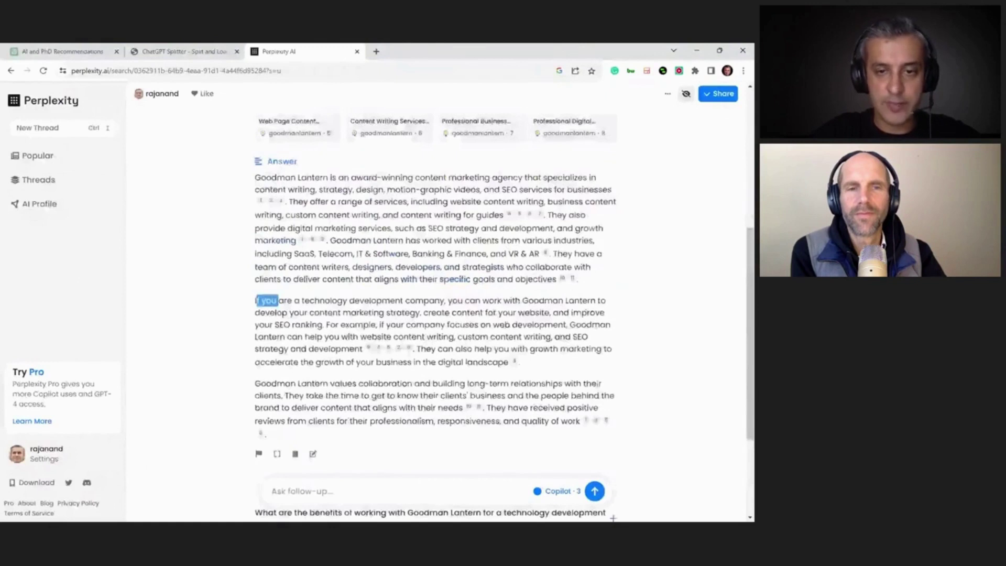
pyautogui.click(278, 303)
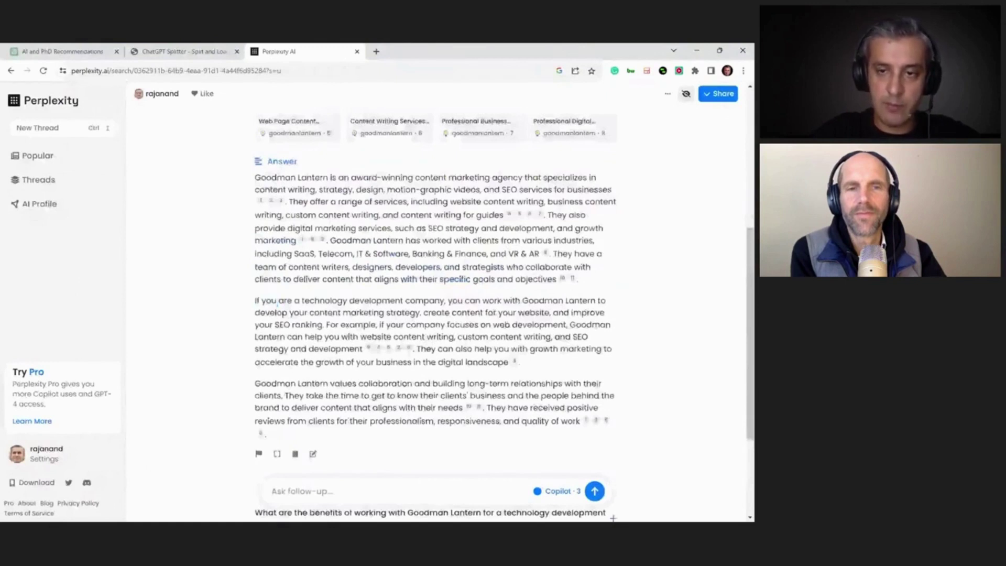
pyautogui.moveTo(274, 325); pyautogui.dragTo(326, 324)
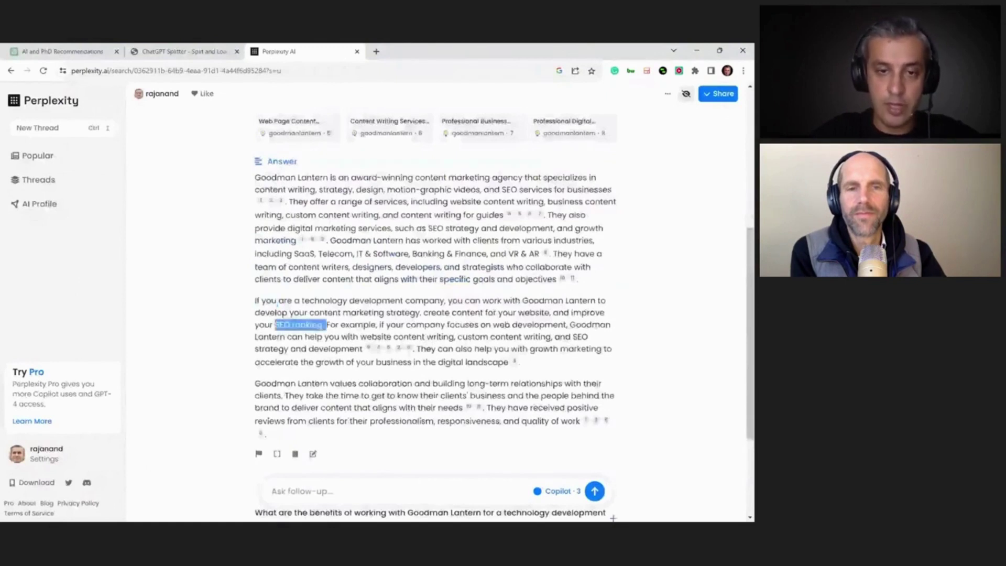
pyautogui.moveTo(493, 324); pyautogui.dragTo(566, 325)
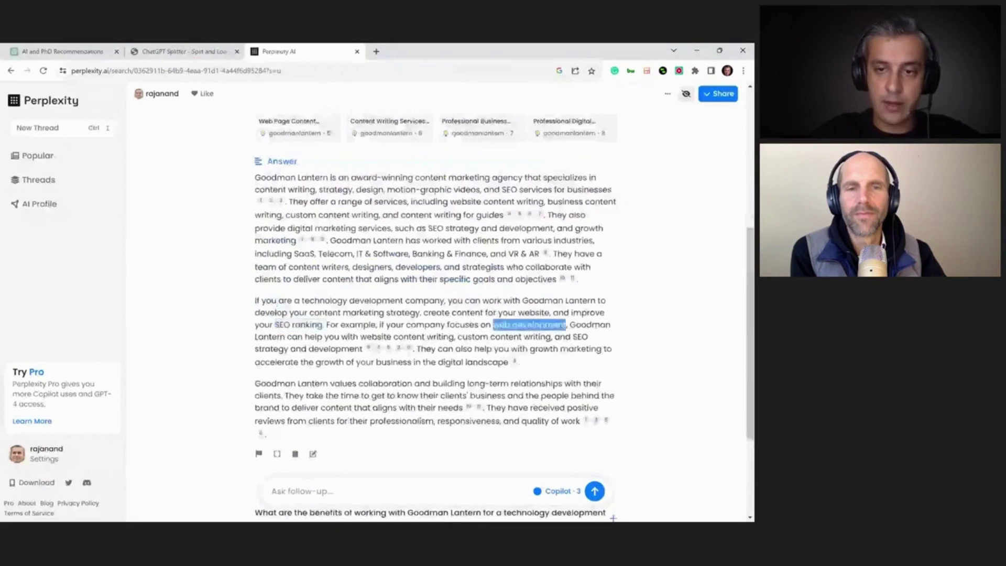
pyautogui.click(565, 325)
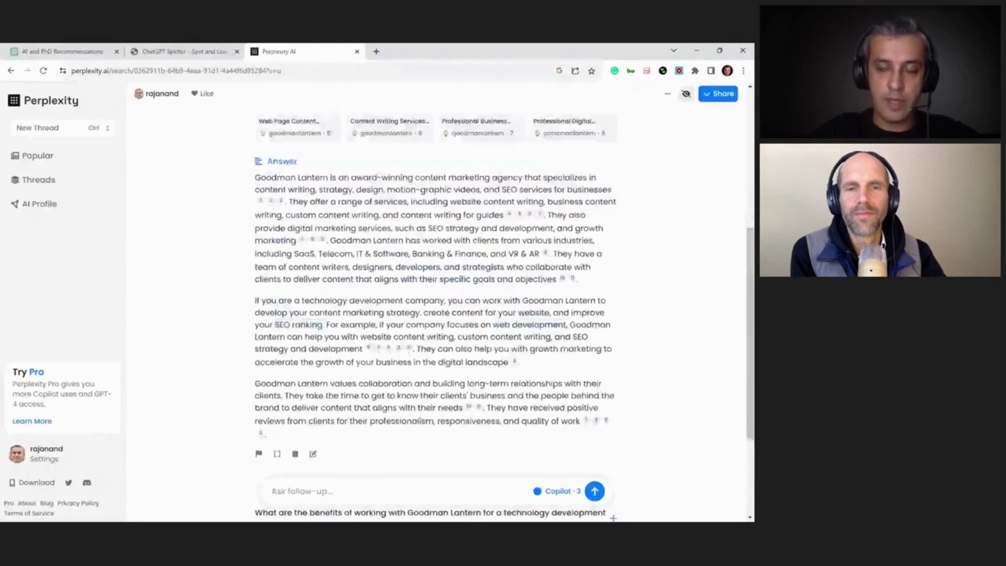
pyautogui.moveTo(535, 348); pyautogui.dragTo(589, 348)
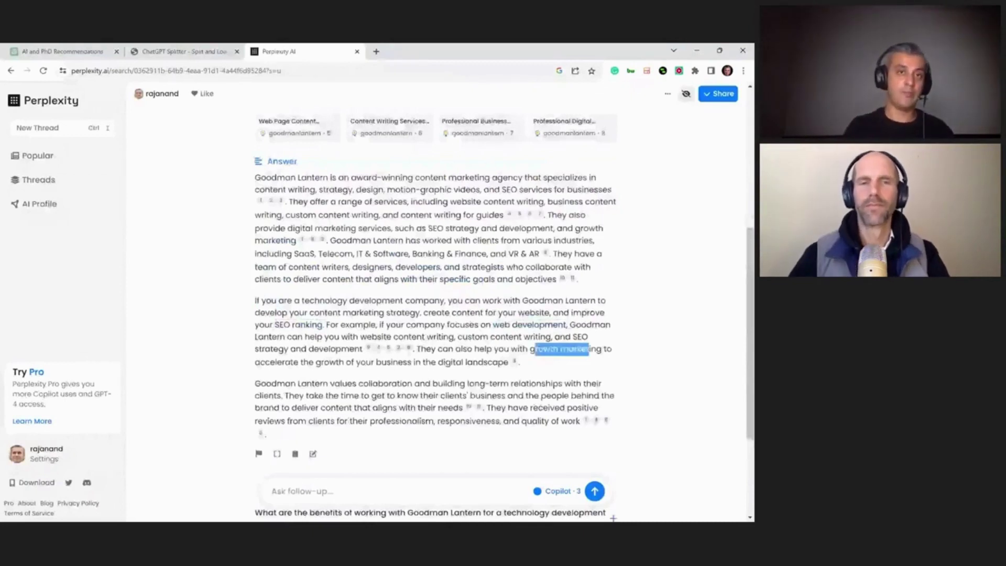
pyautogui.click(589, 349)
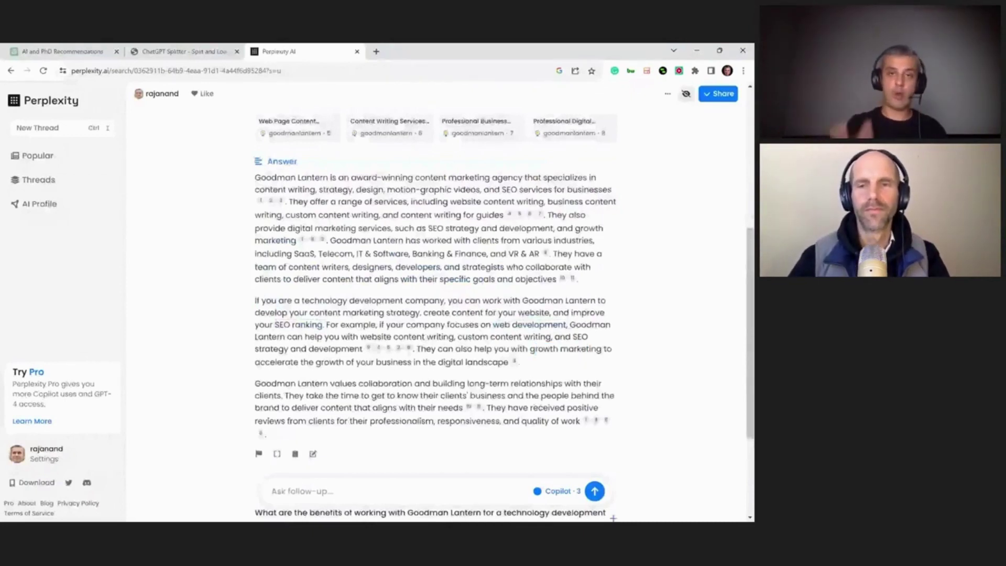